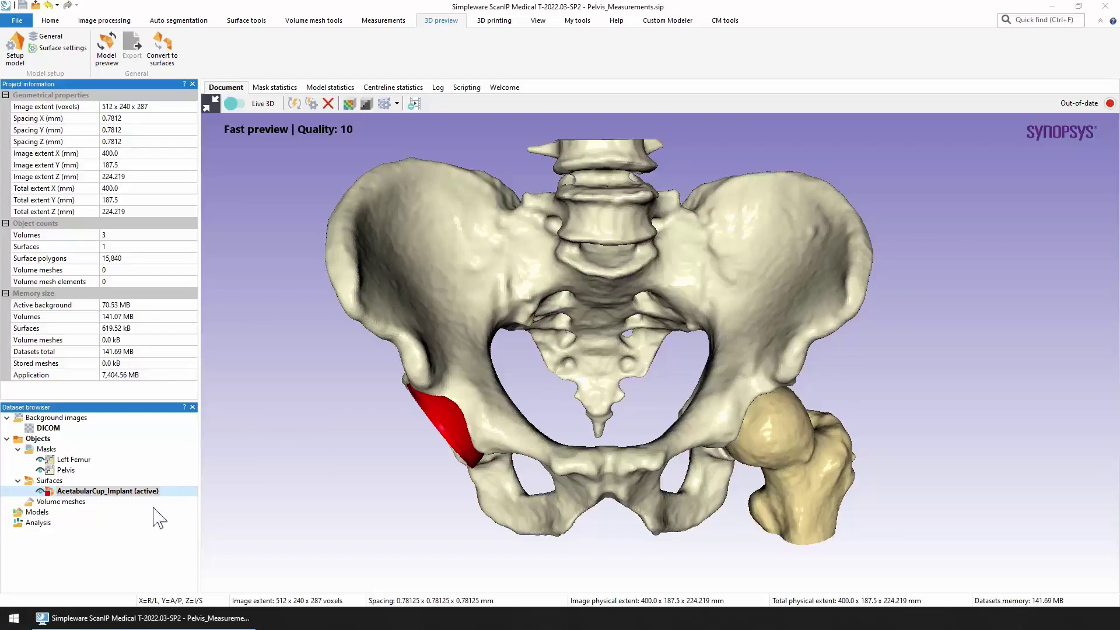
- Select the Left Femur and Pelvis masks and start a new model from them
{"action": "left_click_drag", "start_coordinate": [363, 467], "coordinate": [334, 462]}
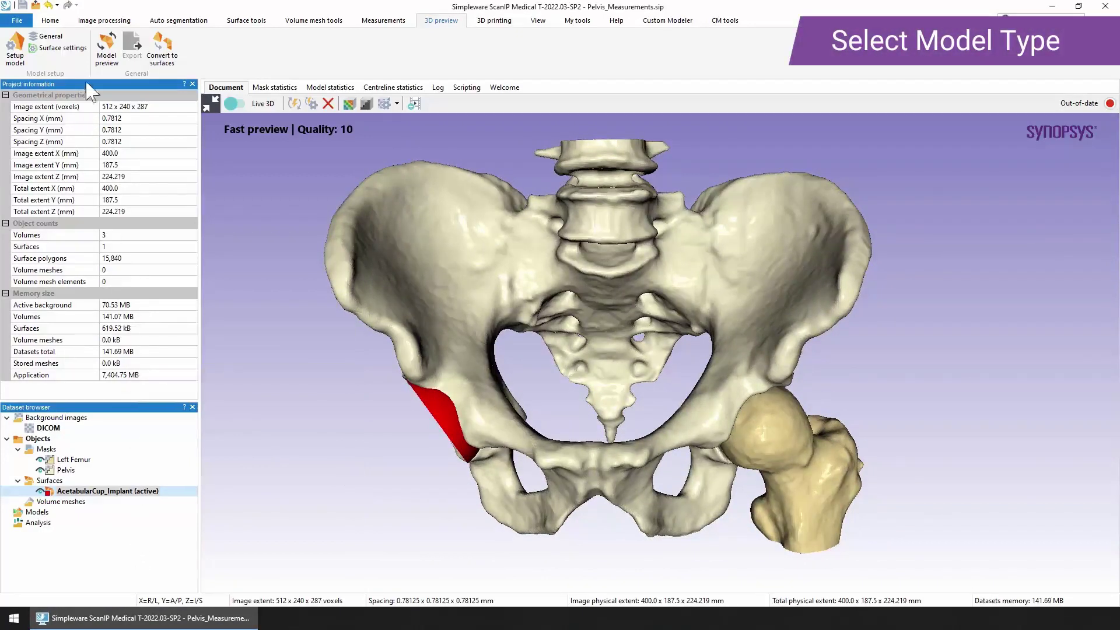
{"action": "left_click", "coordinate": [51, 21]}
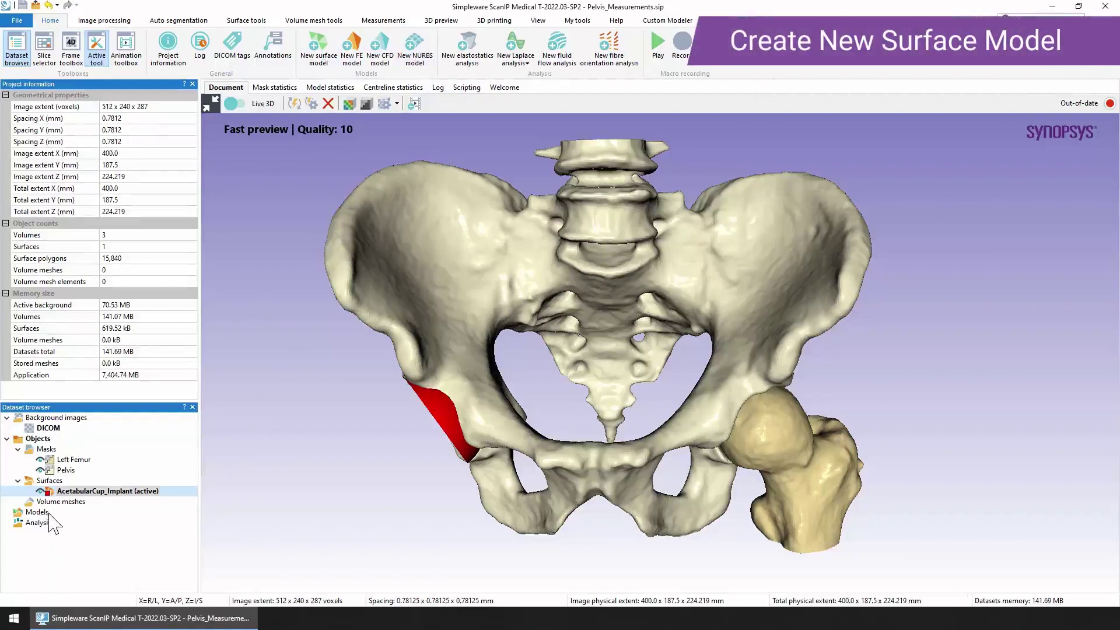
{"action": "right_click", "coordinate": [42, 513]}
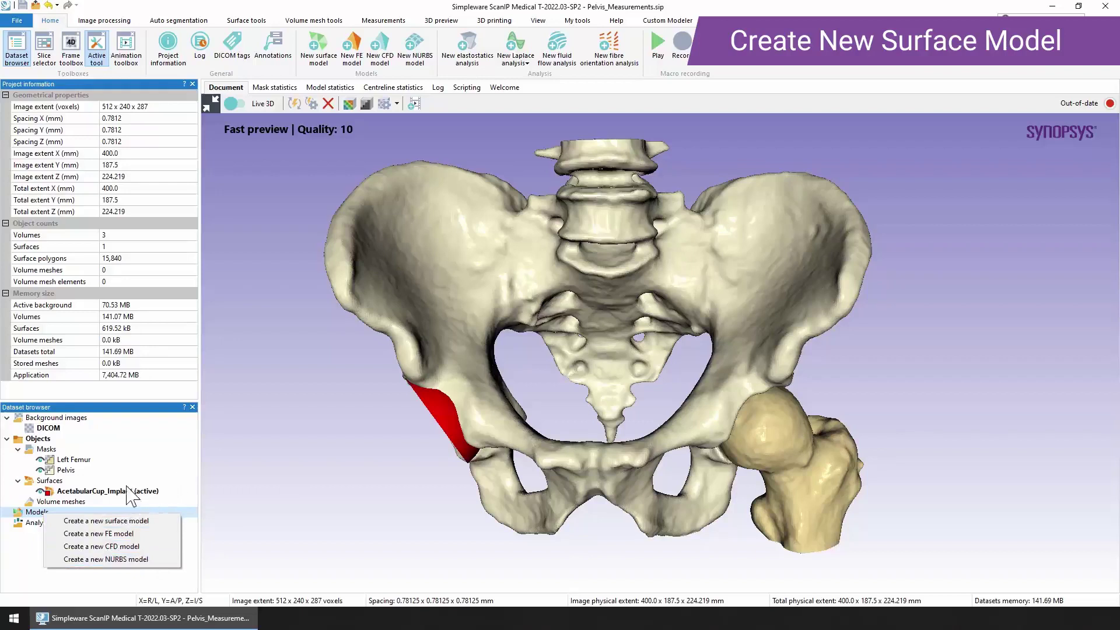
{"action": "left_click", "coordinate": [80, 461]}
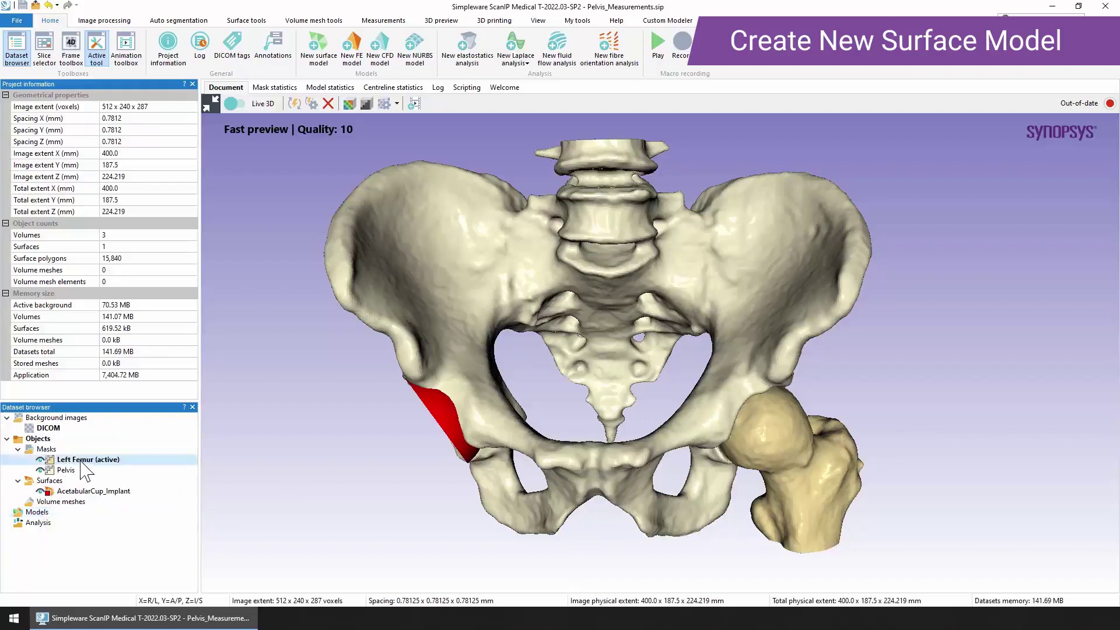
{"action": "left_click", "coordinate": [71, 472]}
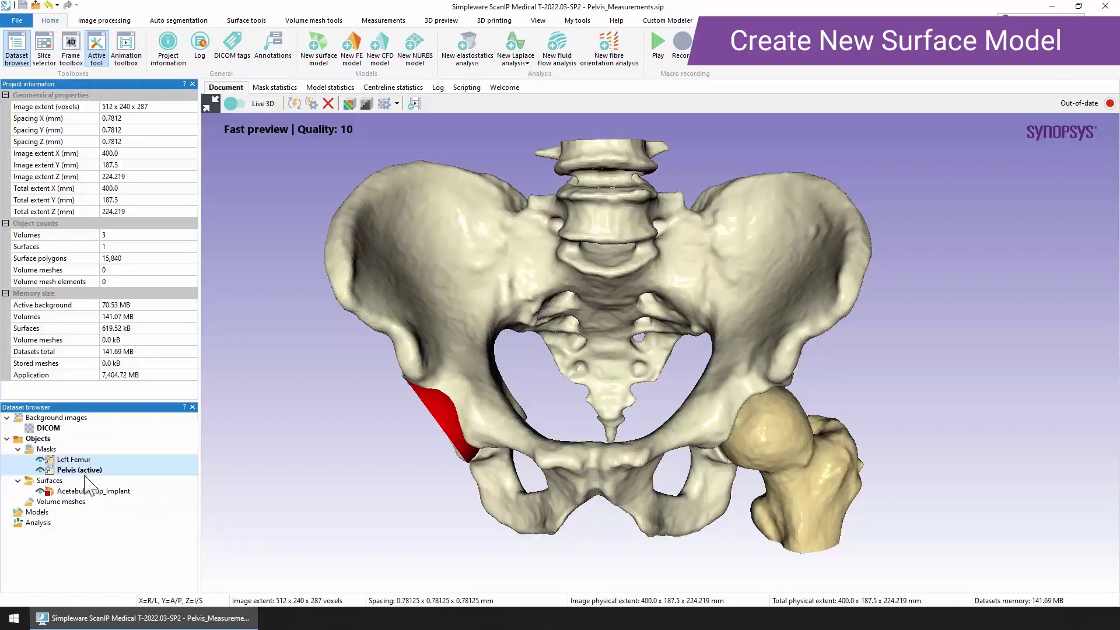
{"action": "double_click", "coordinate": [53, 512]}
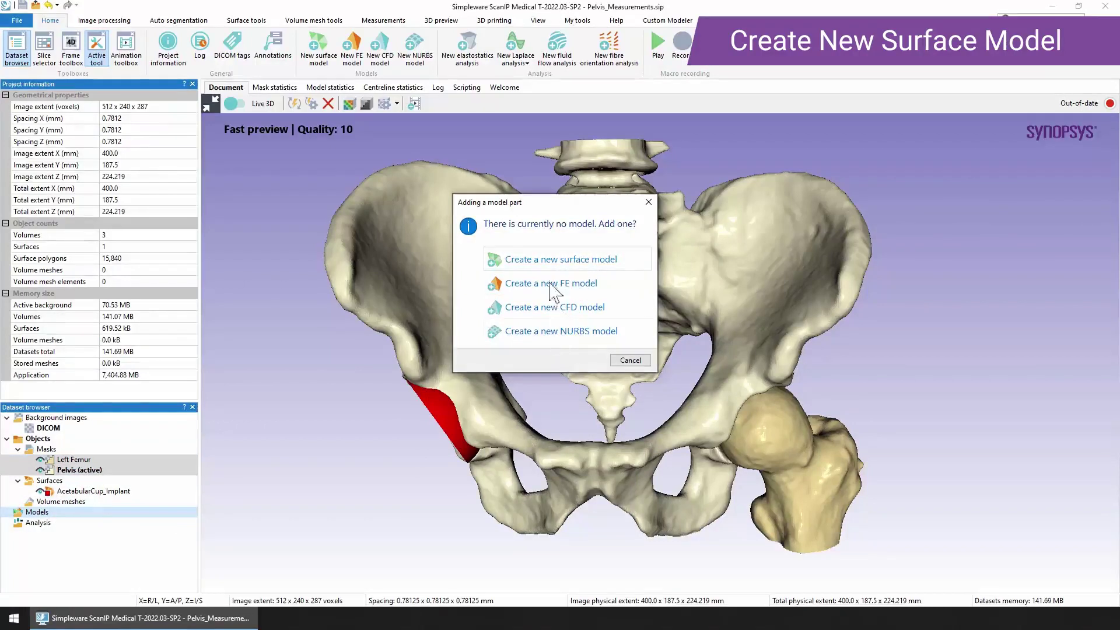
- Create a new surface model and add AcetabularCup_Implant to Model 1
{"action": "left_click", "coordinate": [578, 262]}
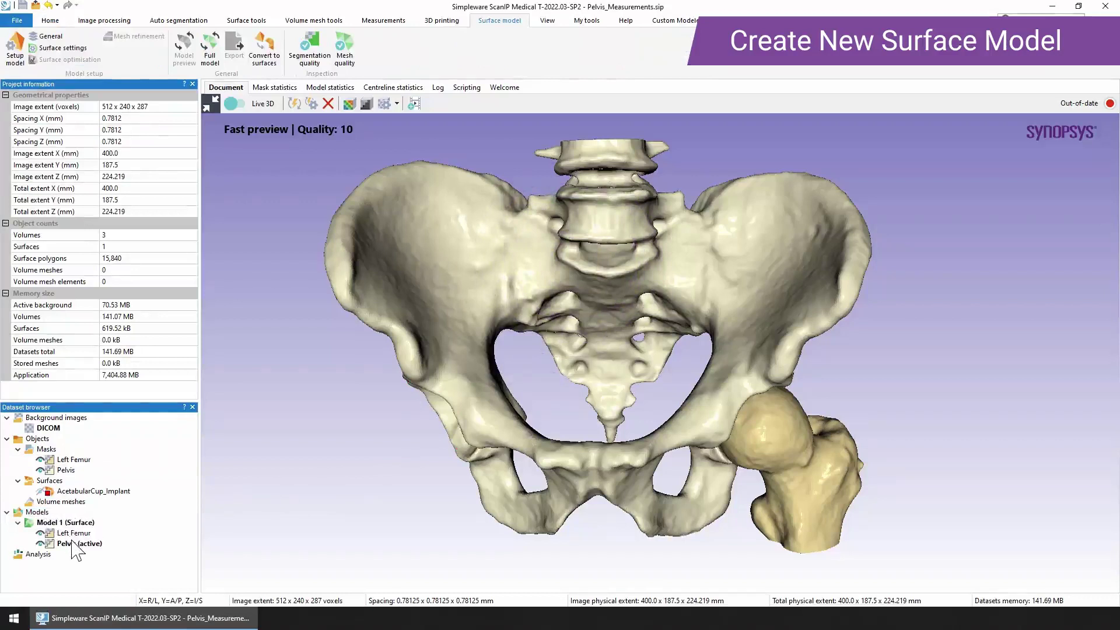
{"action": "left_click", "coordinate": [82, 491]}
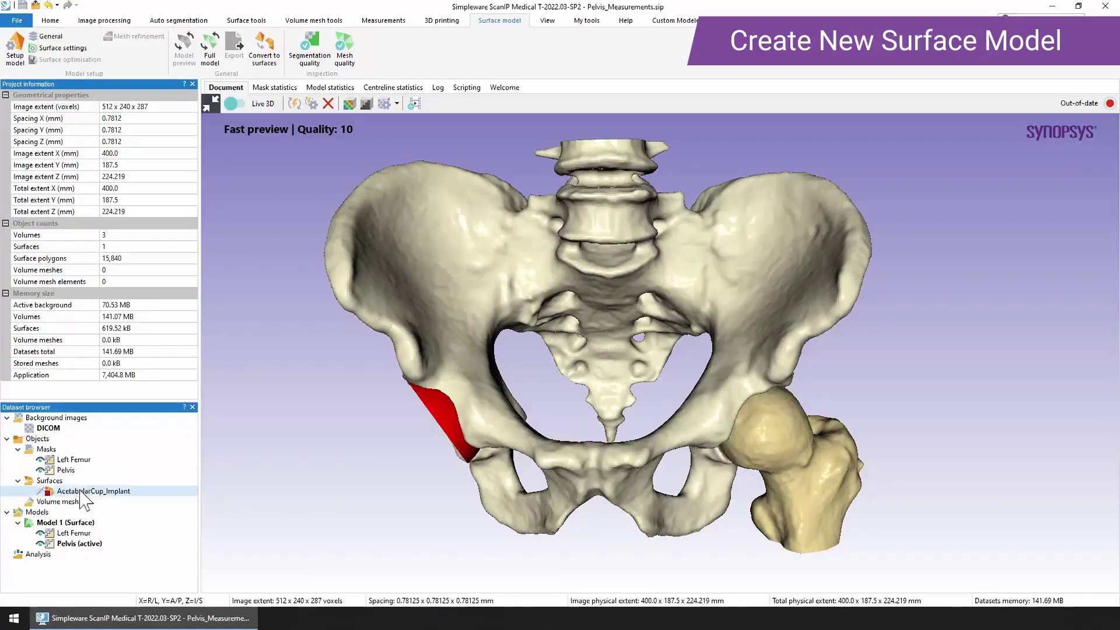
{"action": "left_click_drag", "start_coordinate": [97, 496], "coordinate": [91, 525]}
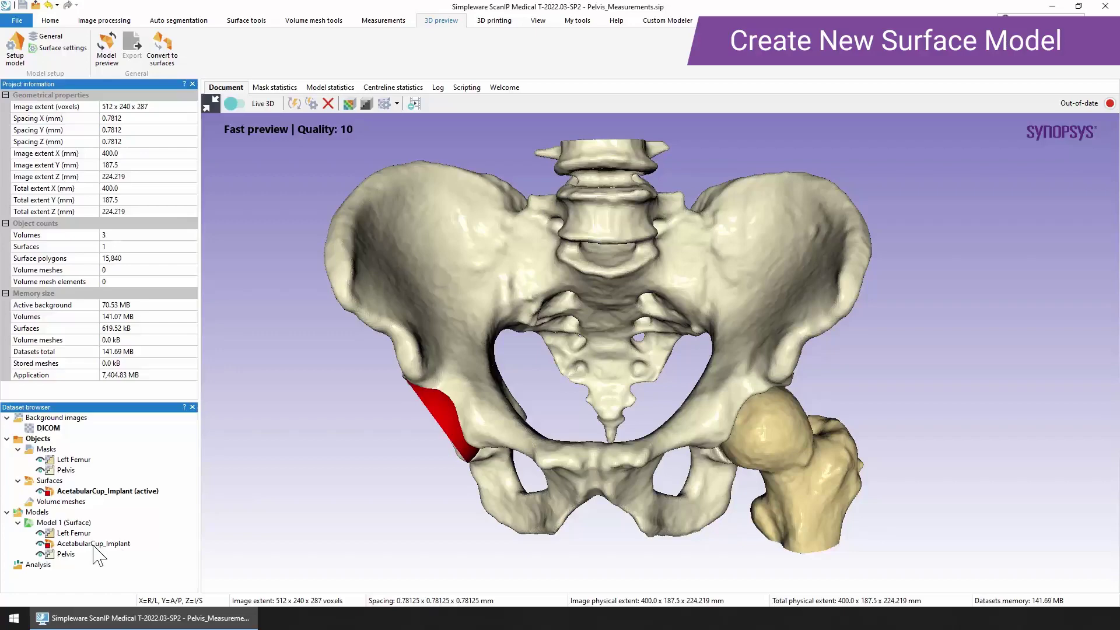
- Reorder Model 1's parts as AcetabularCup_Implant, Pelvis, Left Femur
{"action": "left_click_drag", "start_coordinate": [406, 478], "coordinate": [350, 480]}
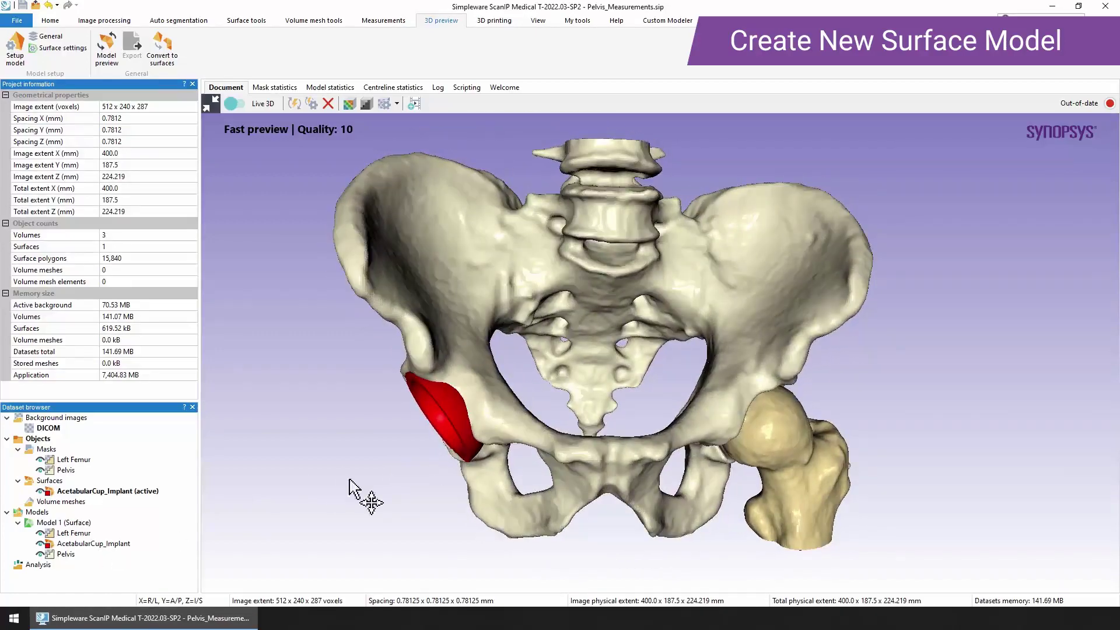
{"action": "left_click", "coordinate": [74, 543]}
{"action": "left_click_drag", "start_coordinate": [73, 533], "coordinate": [70, 543]}
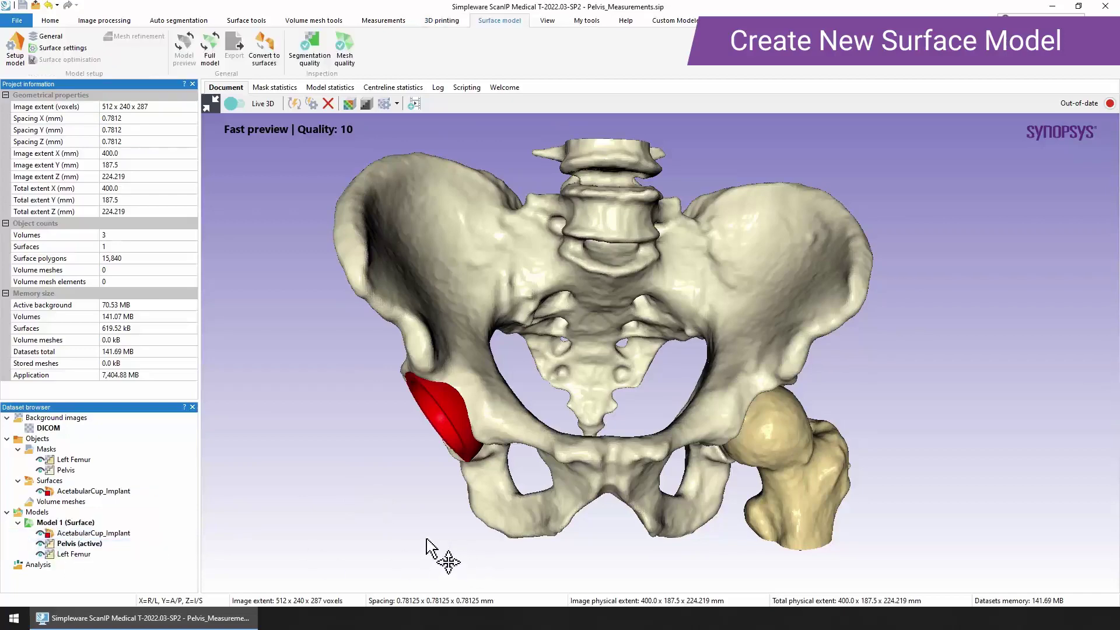
{"action": "left_click_drag", "start_coordinate": [449, 554], "coordinate": [471, 538]}
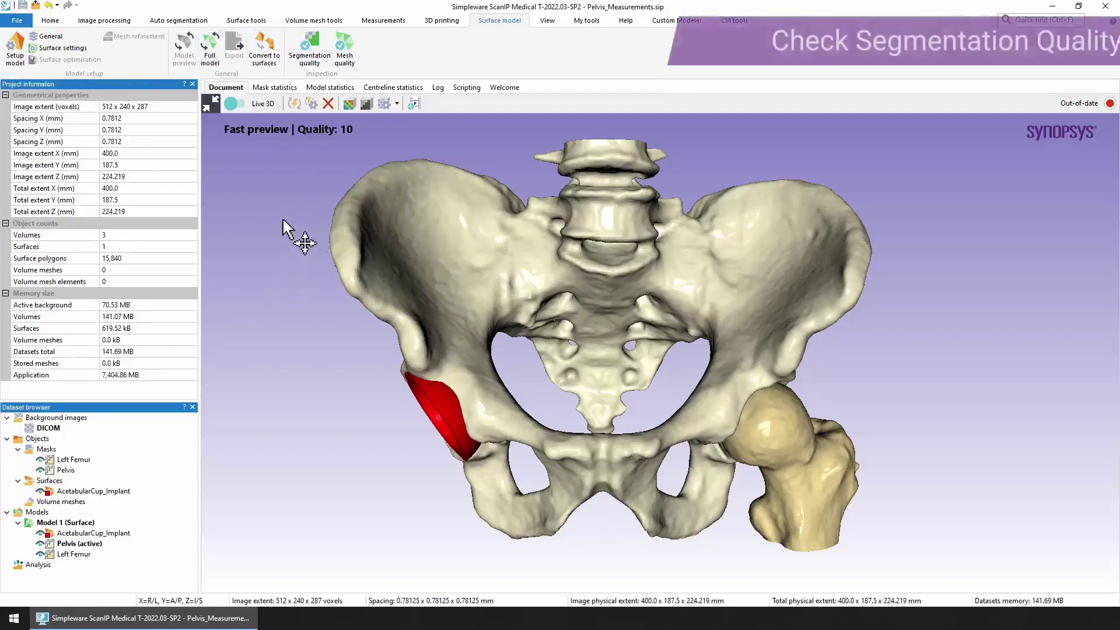
- Run Model 1's segmentation quality check and dismiss the no-problems result
{"action": "left_click", "coordinate": [325, 66]}
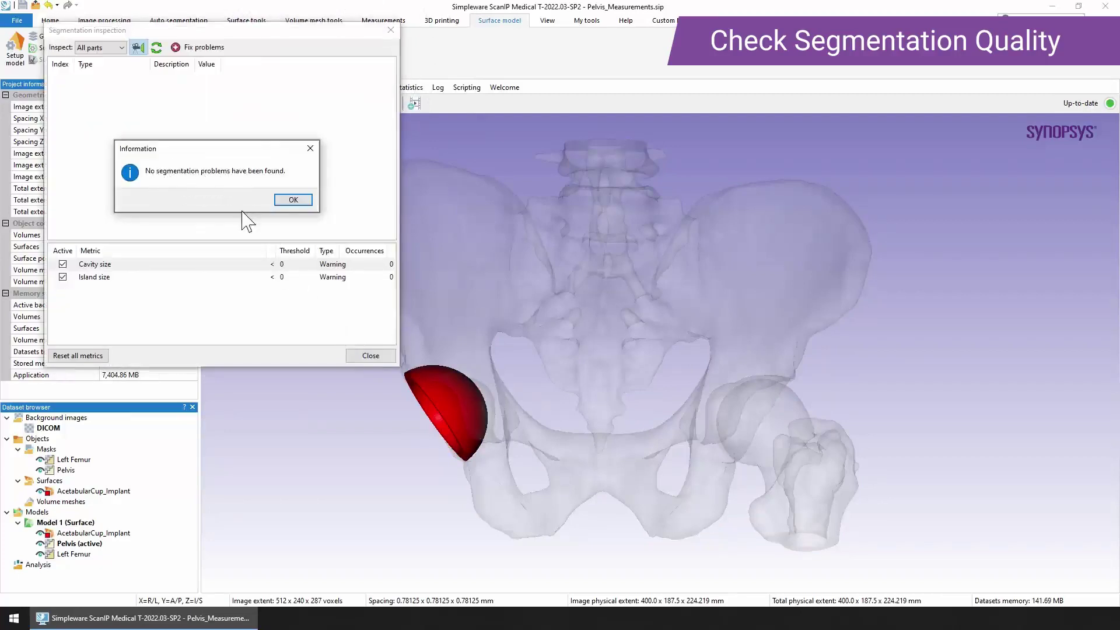
{"action": "left_click", "coordinate": [291, 200]}
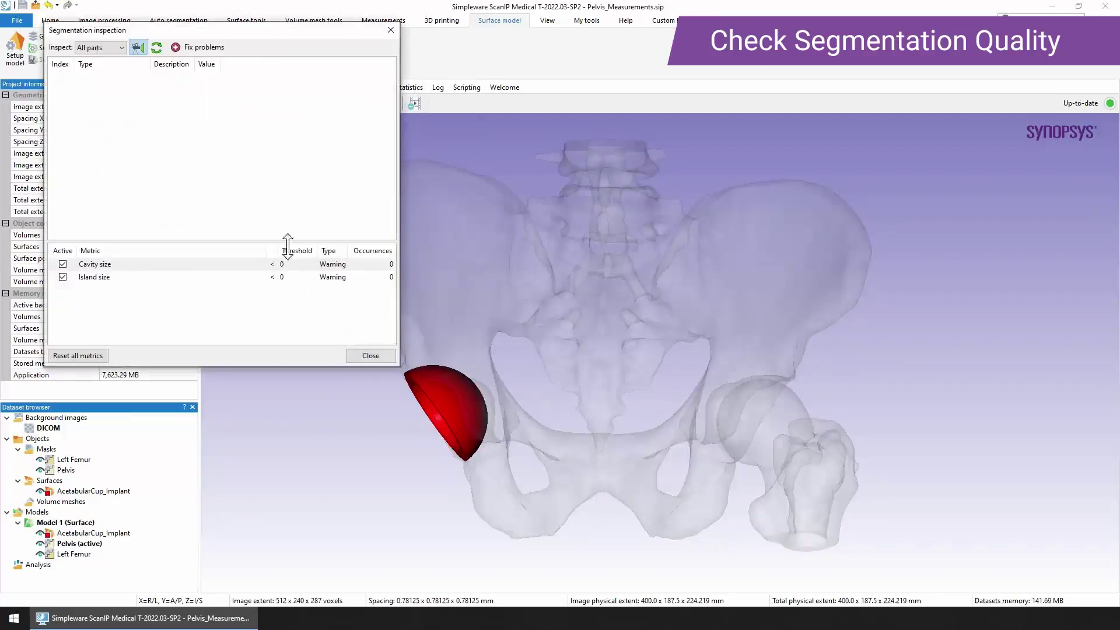
{"action": "left_click", "coordinate": [368, 356]}
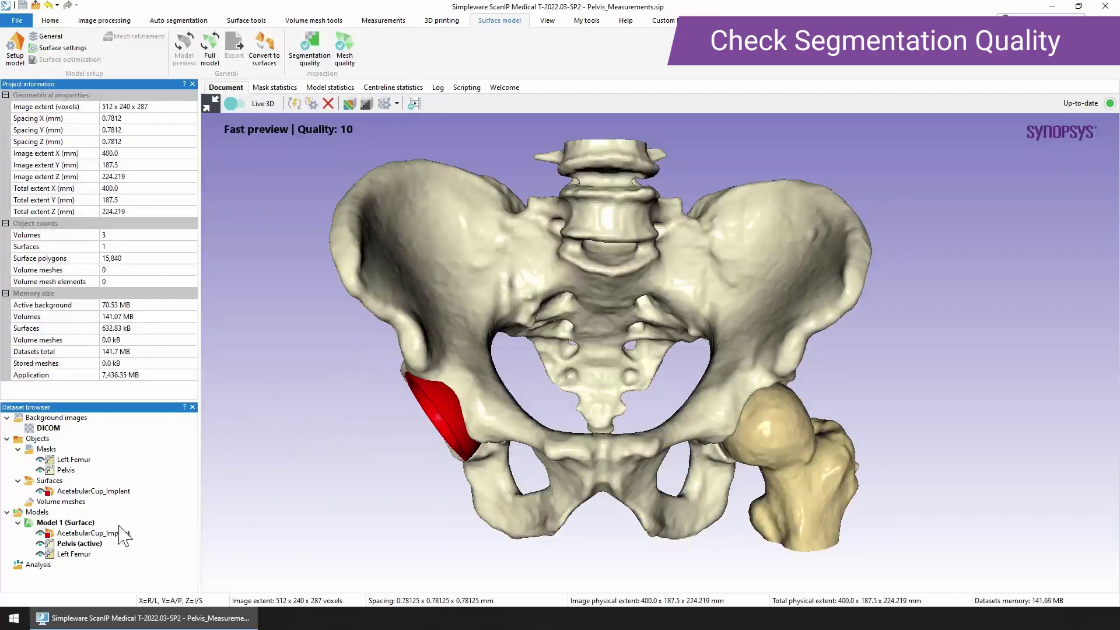
- Open Model 1's configuration and keep STL for 3D printing (*.stl) as export type
{"action": "left_click", "coordinate": [82, 523]}
{"action": "right_click", "coordinate": [84, 526]}
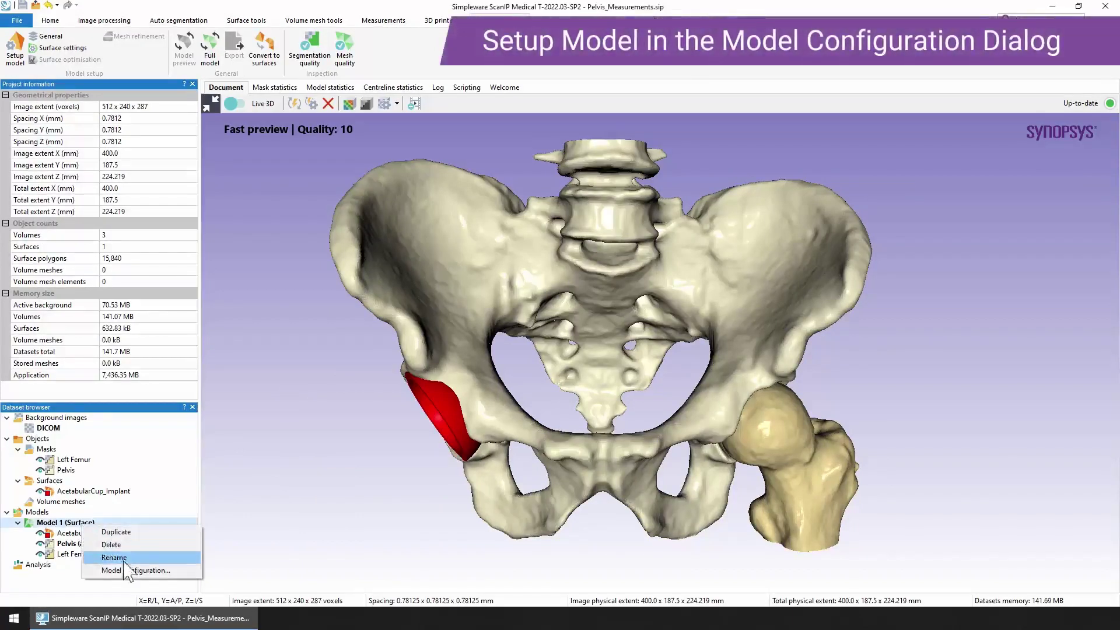
{"action": "left_click", "coordinate": [132, 571]}
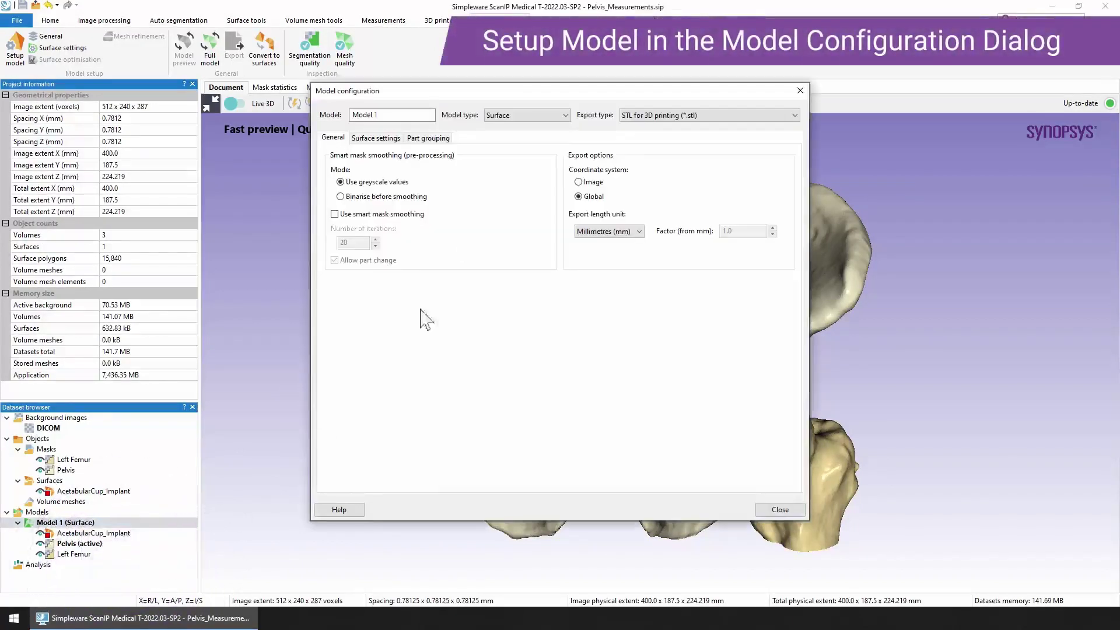
{"action": "left_click_drag", "start_coordinate": [554, 93], "coordinate": [534, 95]}
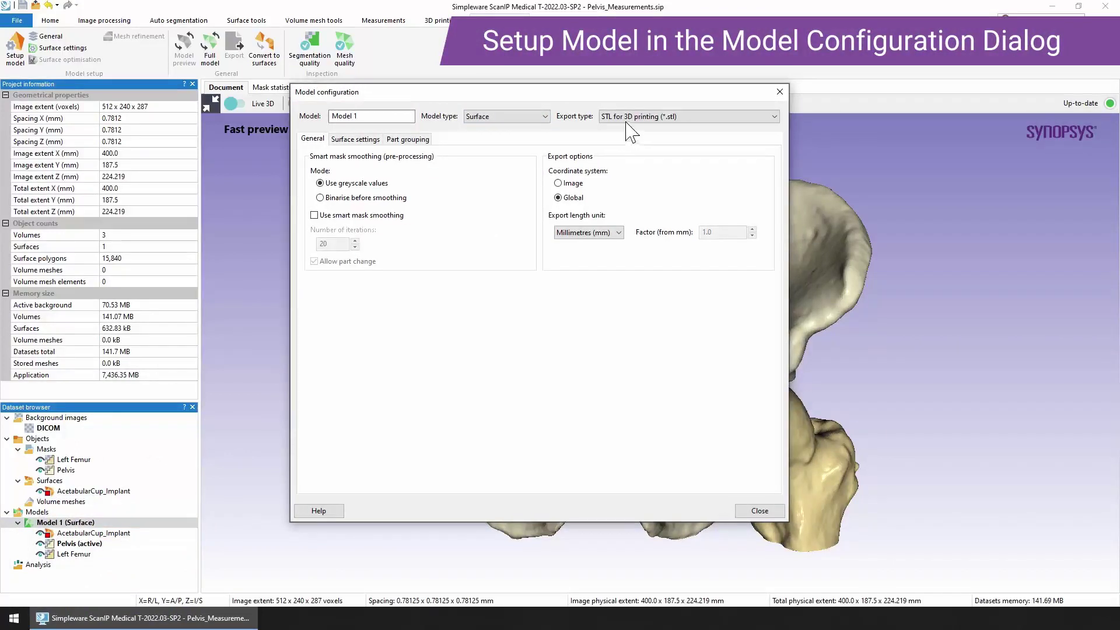
{"action": "left_click", "coordinate": [694, 118]}
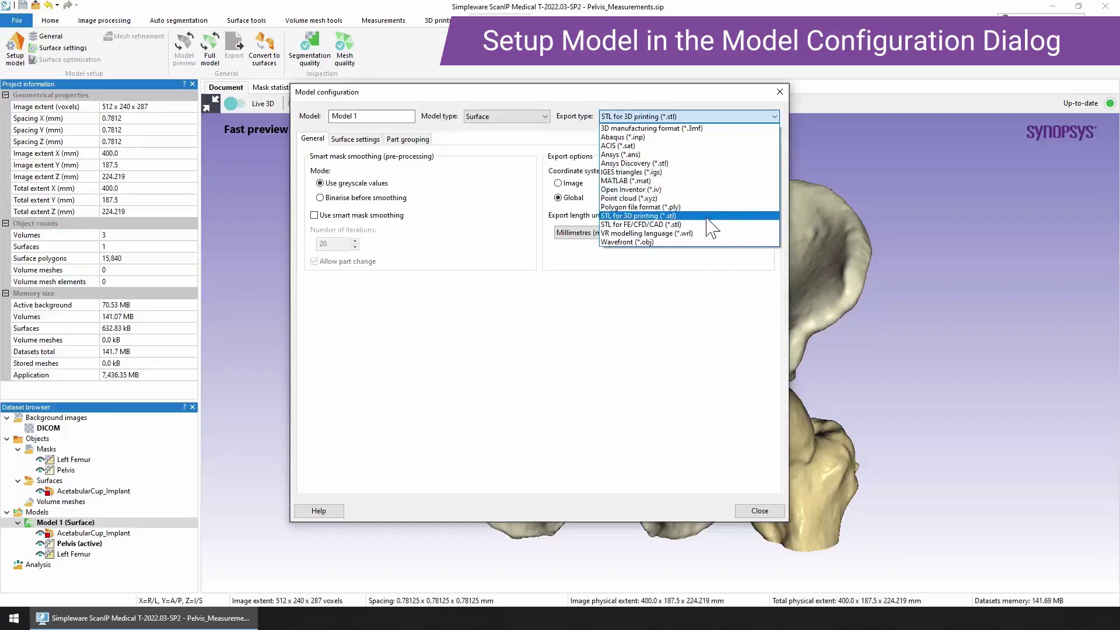
{"action": "left_click", "coordinate": [635, 217]}
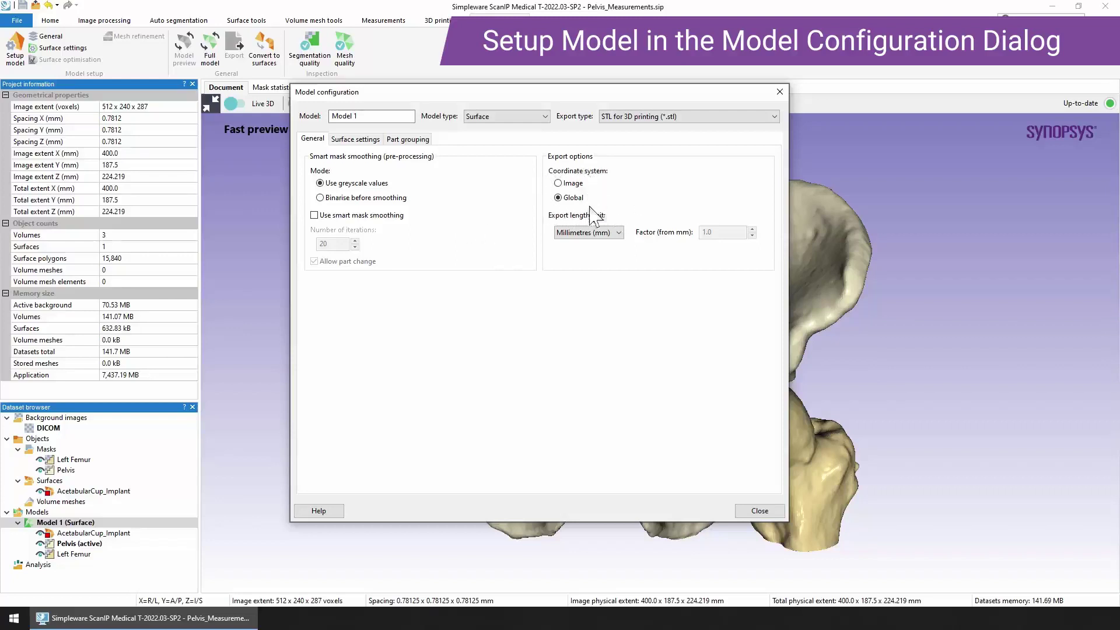
- Look over the Surface settings and Part grouping tabs, then close the configuration
{"action": "left_click", "coordinate": [350, 141]}
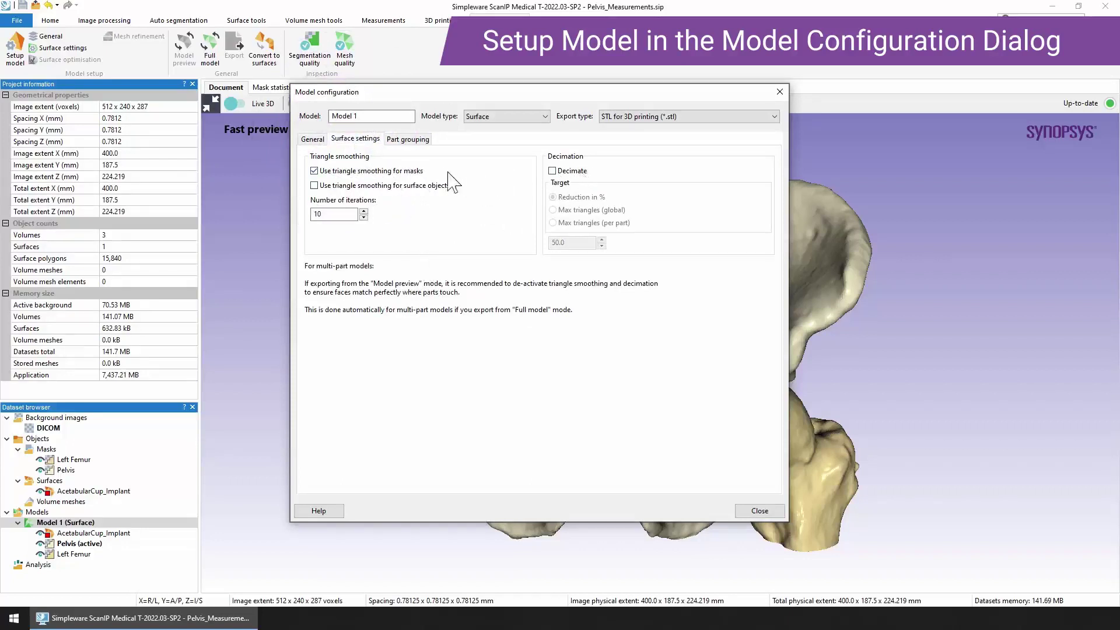
{"action": "left_click", "coordinate": [407, 141]}
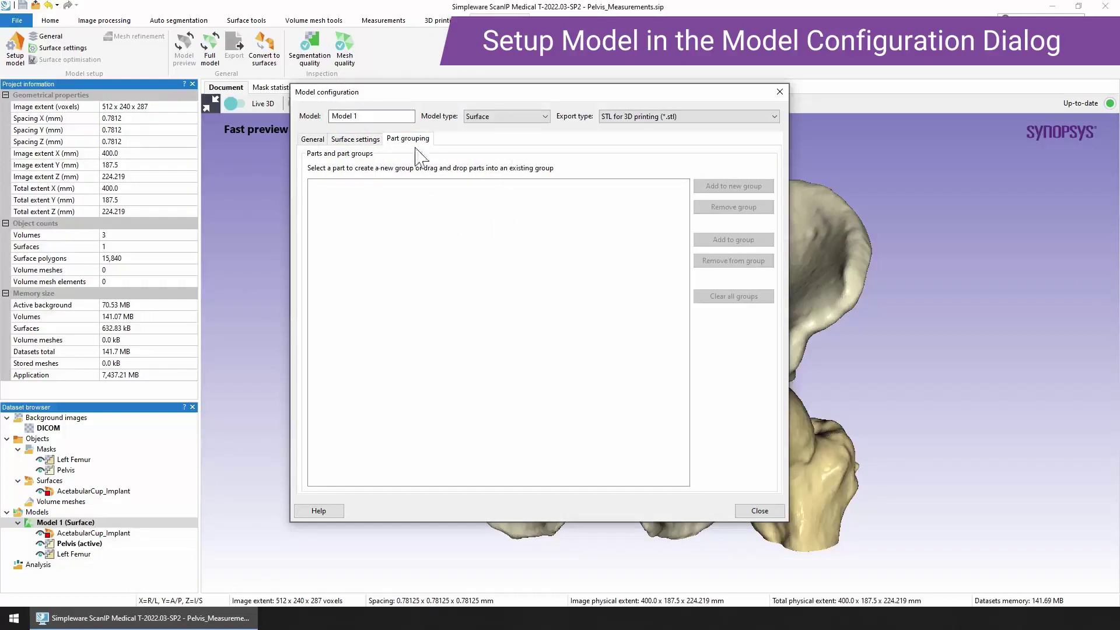
{"action": "left_click", "coordinate": [313, 142]}
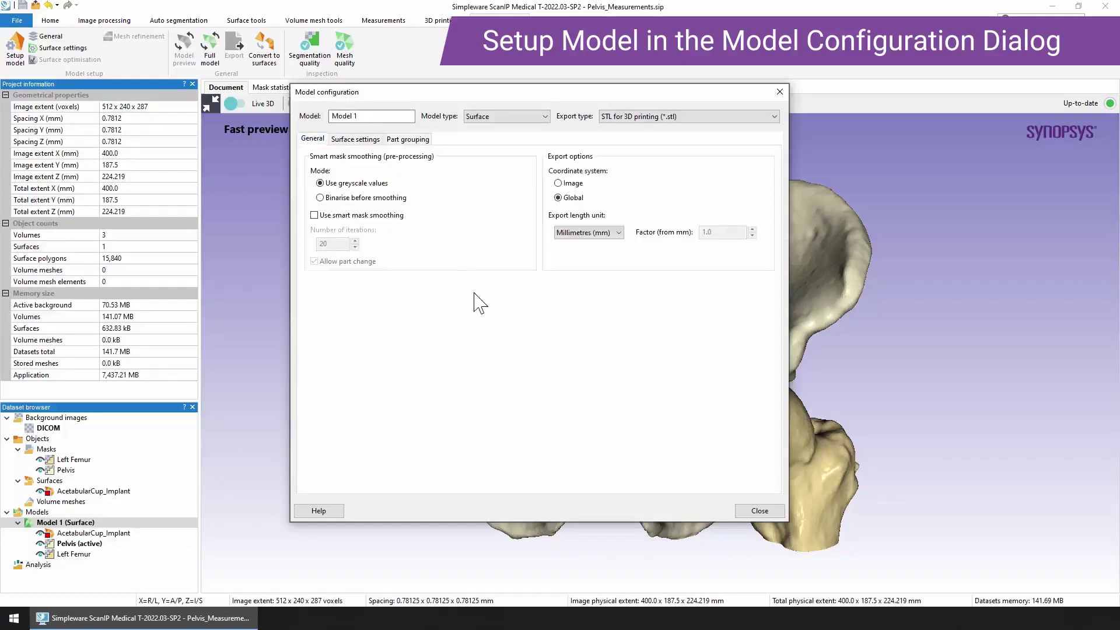
{"action": "left_click", "coordinate": [759, 511]}
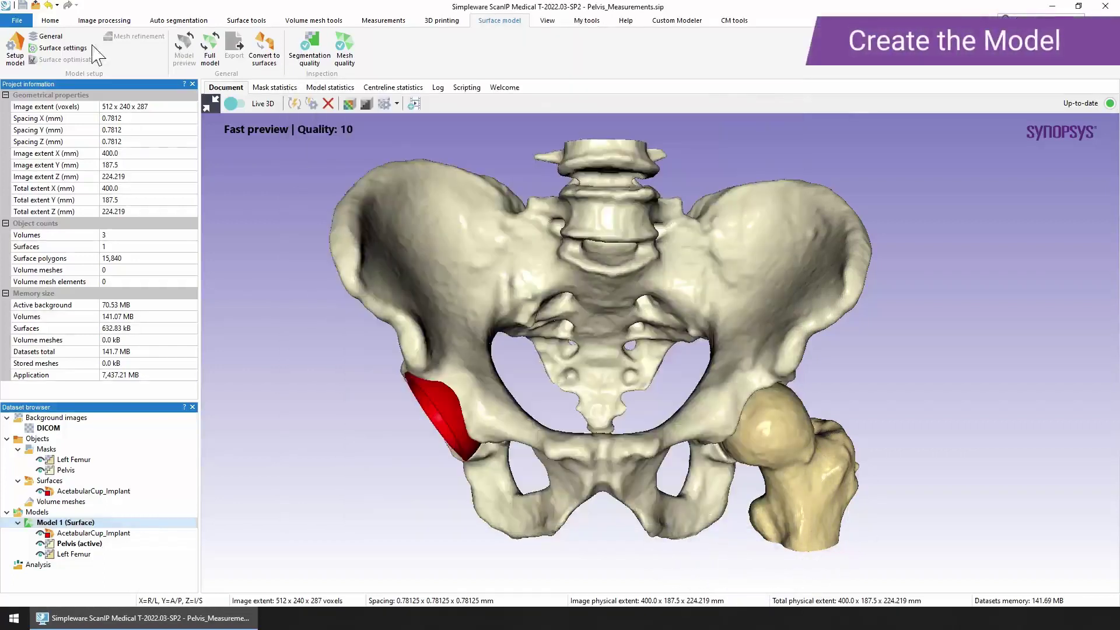
- Generate the full surface model and overlay triangle edges, zoomed in on the implant
{"action": "left_click", "coordinate": [218, 55]}
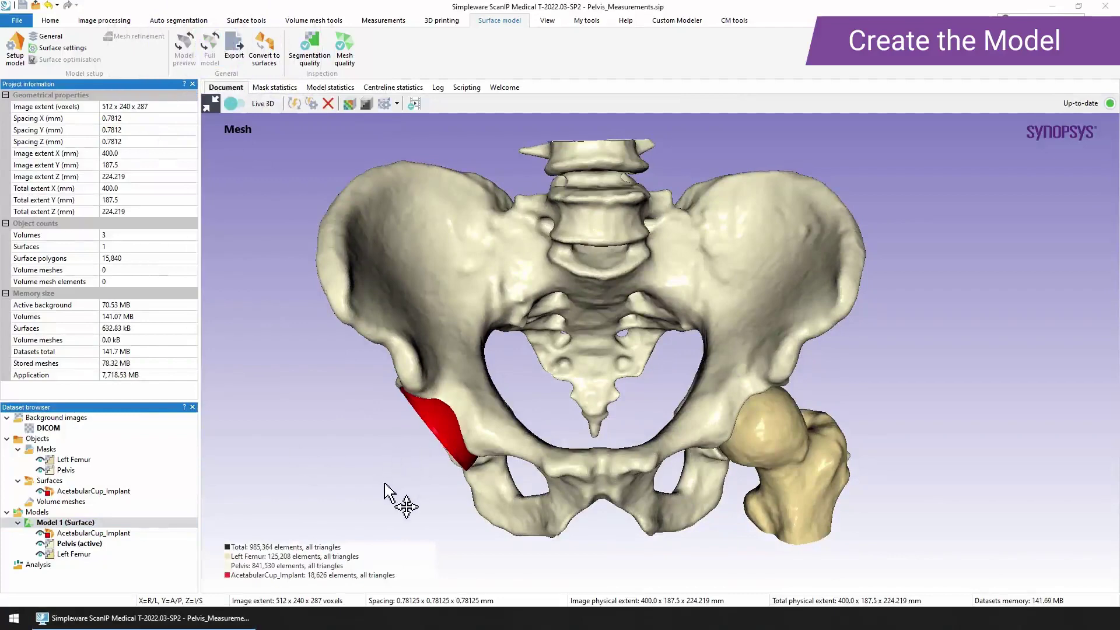
{"action": "scroll", "coordinate": [481, 475], "scroll_direction": "up", "scroll_amount": 5}
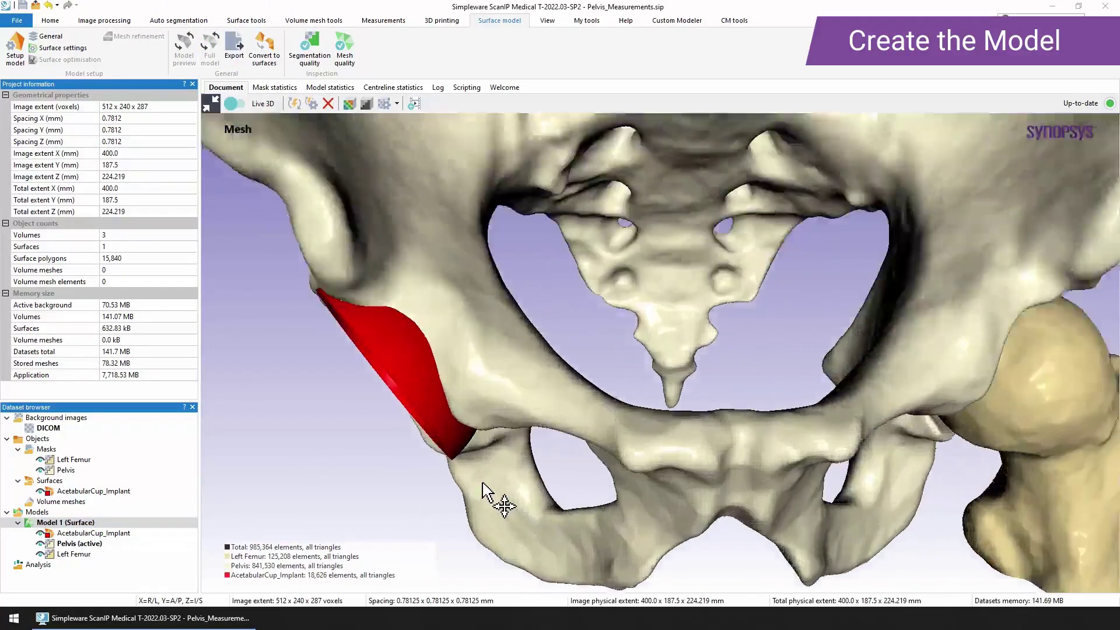
{"action": "scroll", "coordinate": [475, 483], "scroll_direction": "up", "scroll_amount": 5}
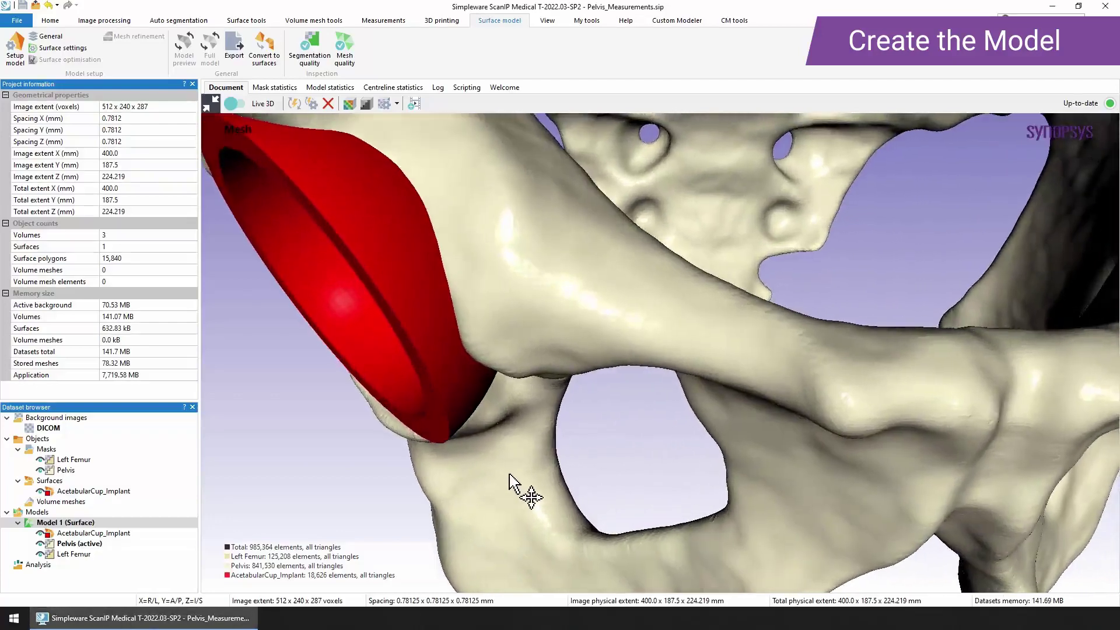
{"action": "scroll", "coordinate": [536, 421], "scroll_direction": "up", "scroll_amount": 3}
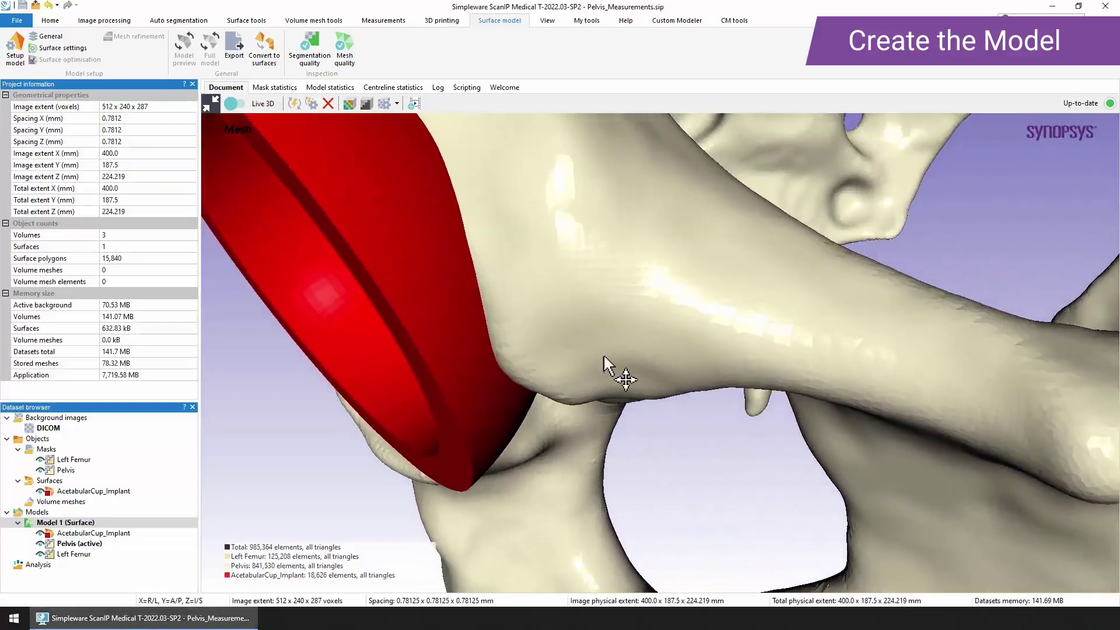
{"action": "left_click", "coordinate": [547, 20]}
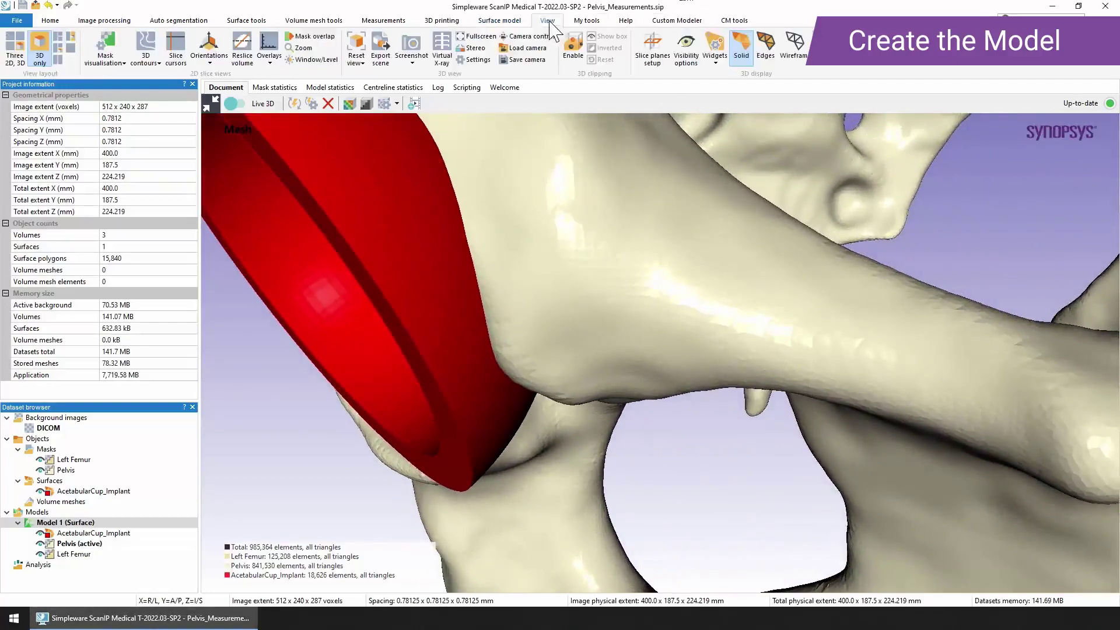
{"action": "left_click", "coordinate": [766, 46]}
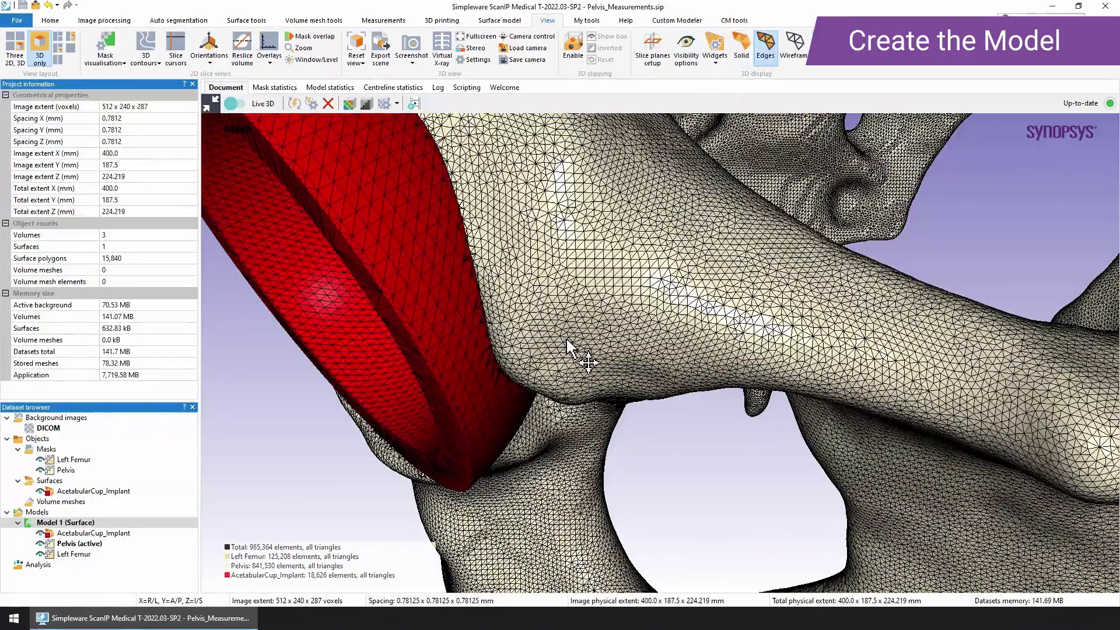
{"action": "left_click_drag", "start_coordinate": [568, 338], "coordinate": [535, 346]}
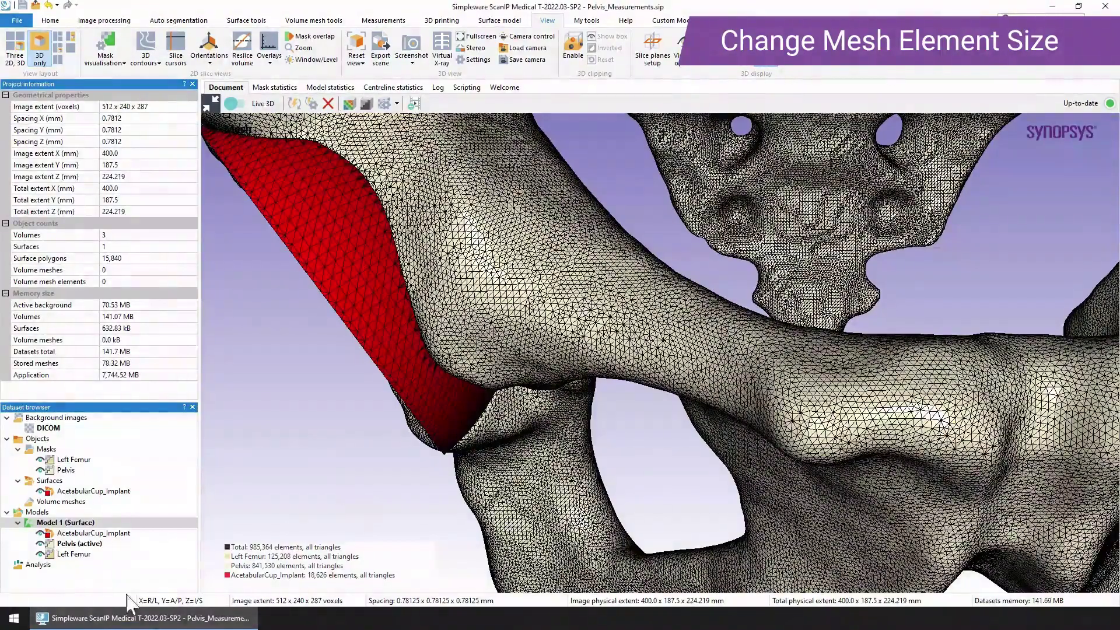
- Set Model 1's export type to STL for FE/CFD/CAD
{"action": "right_click", "coordinate": [64, 522]}
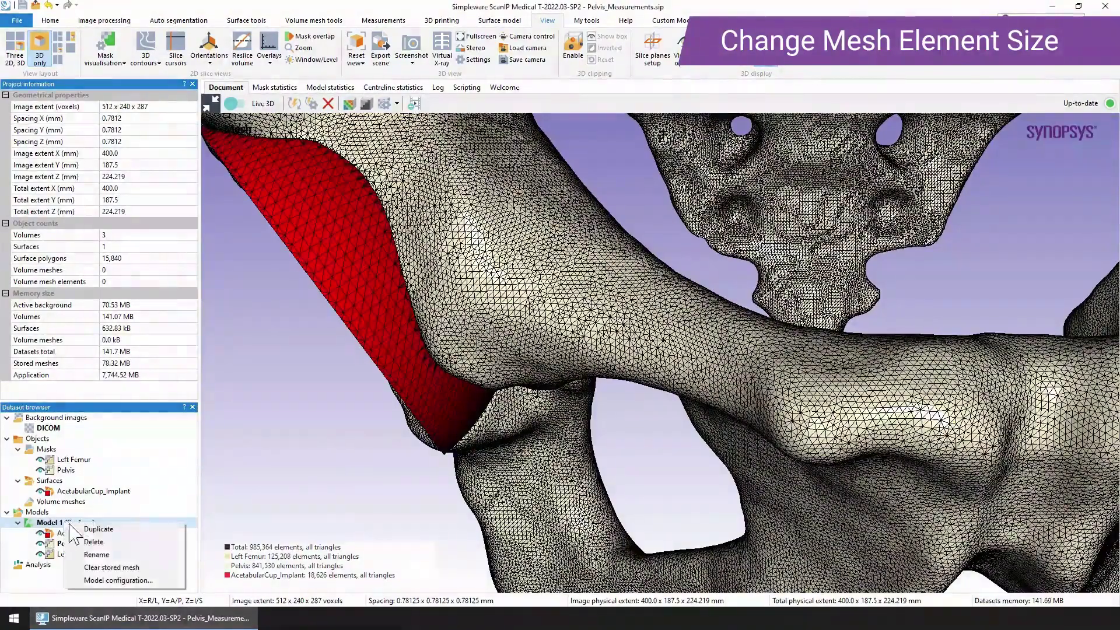
{"action": "left_click", "coordinate": [111, 580]}
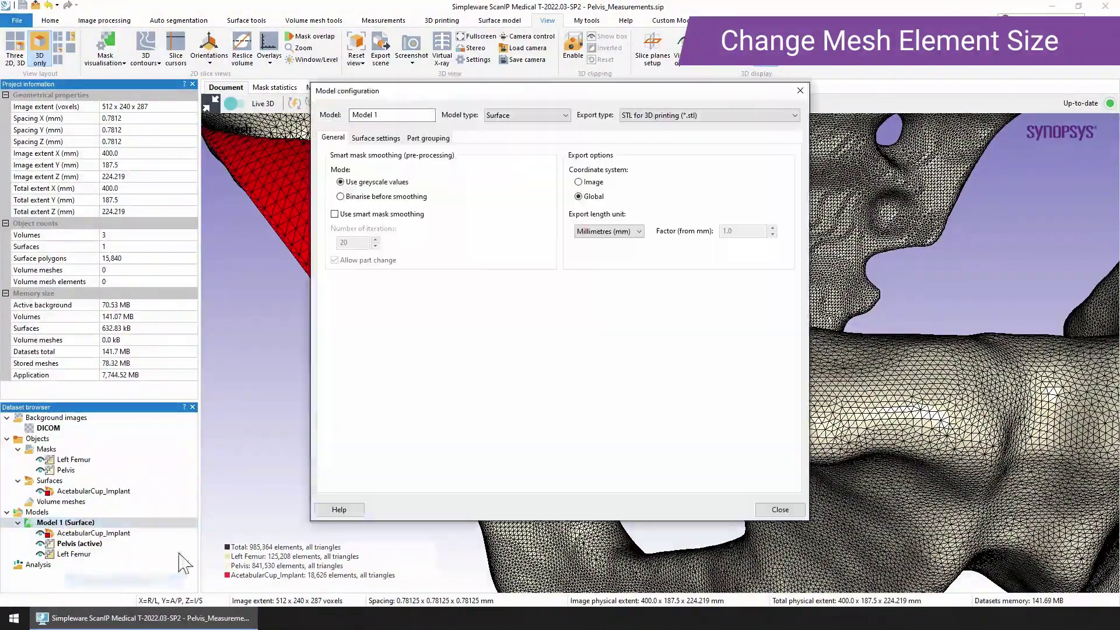
{"action": "left_click", "coordinate": [642, 117]}
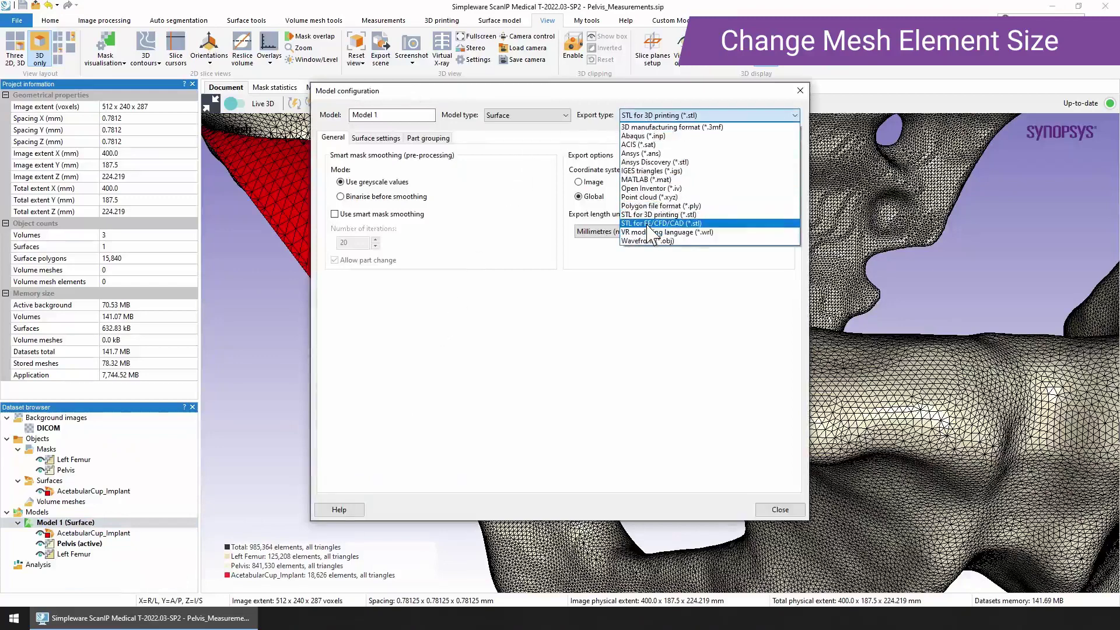
{"action": "left_click", "coordinate": [659, 223]}
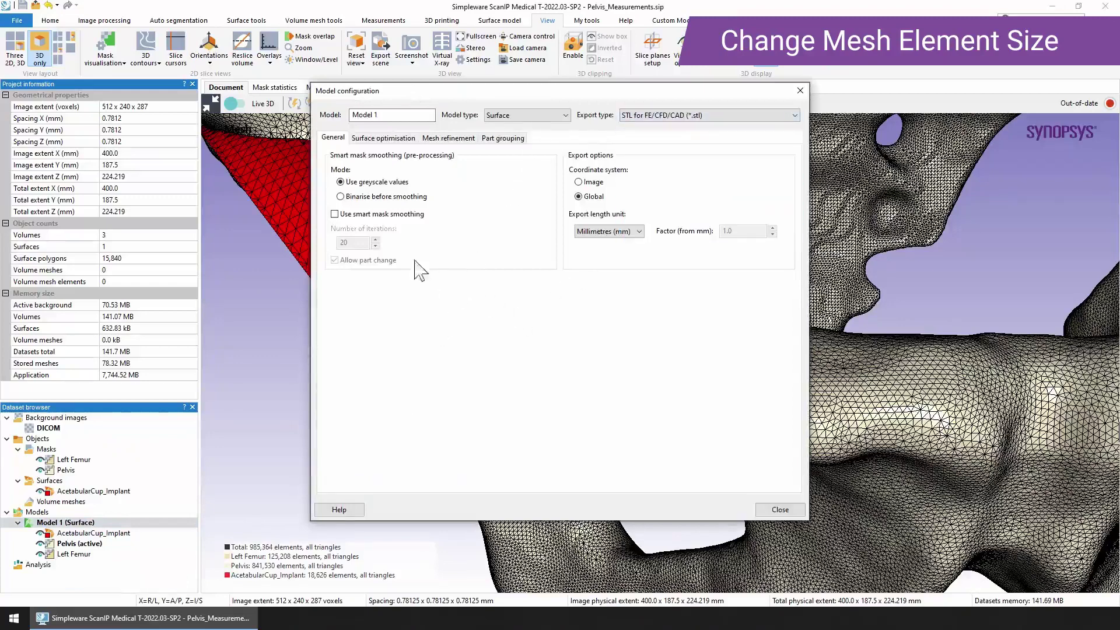
- Set the Pelvis and Left Femur surface coarseness to -50
{"action": "left_click", "coordinate": [383, 140]}
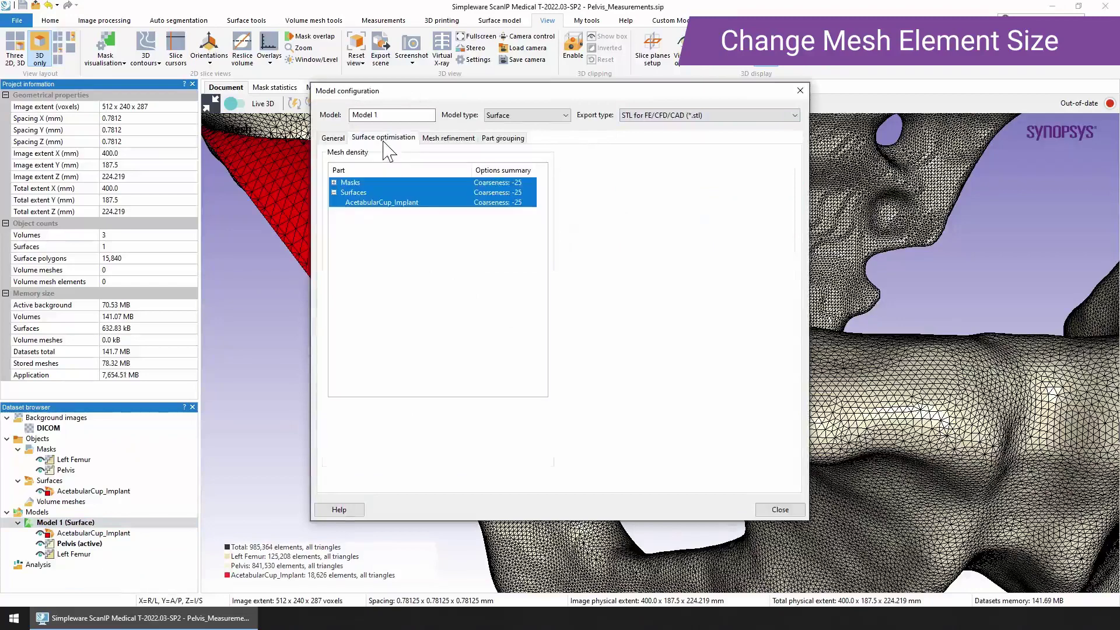
{"action": "left_click", "coordinate": [334, 182]}
{"action": "left_click", "coordinate": [369, 192]}
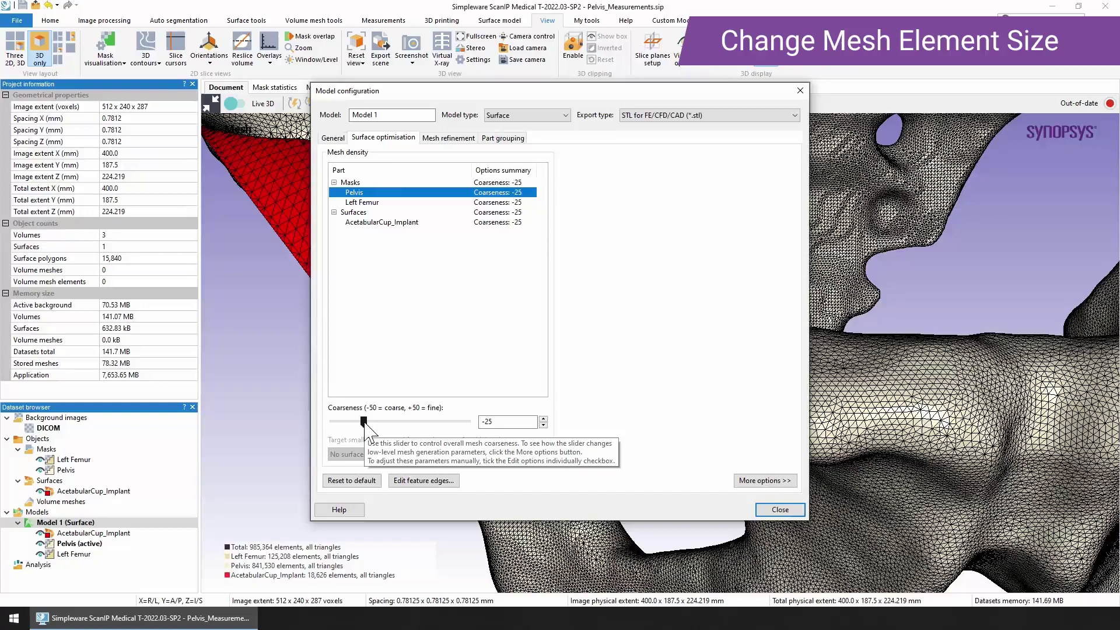
{"action": "left_click_drag", "start_coordinate": [364, 421], "coordinate": [330, 421]}
{"action": "left_click", "coordinate": [369, 203]}
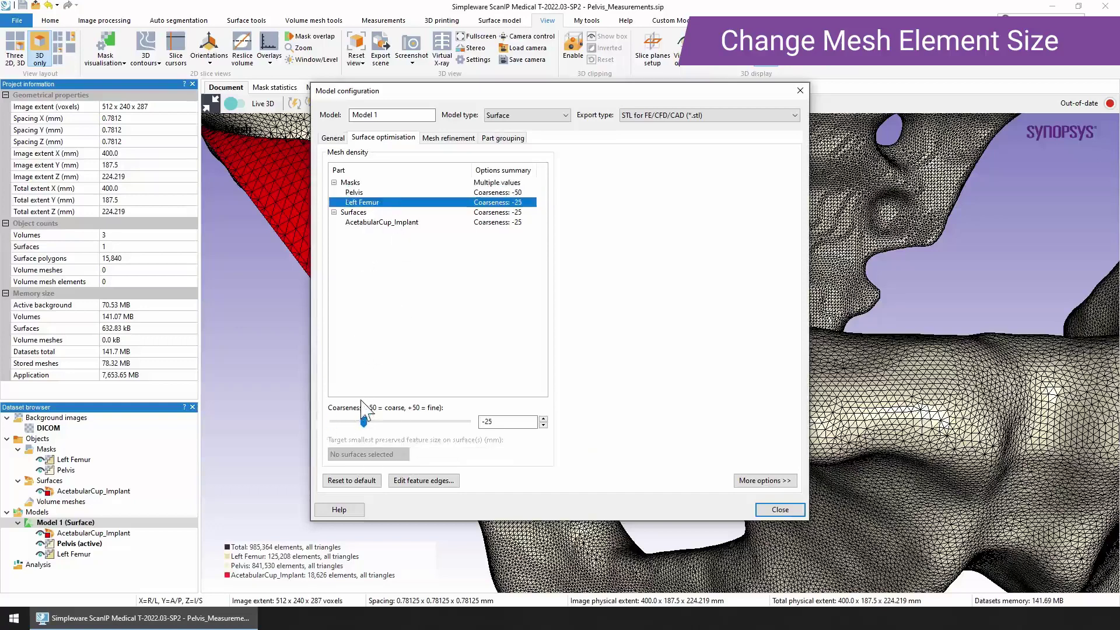
{"action": "left_click_drag", "start_coordinate": [363, 421], "coordinate": [319, 431]}
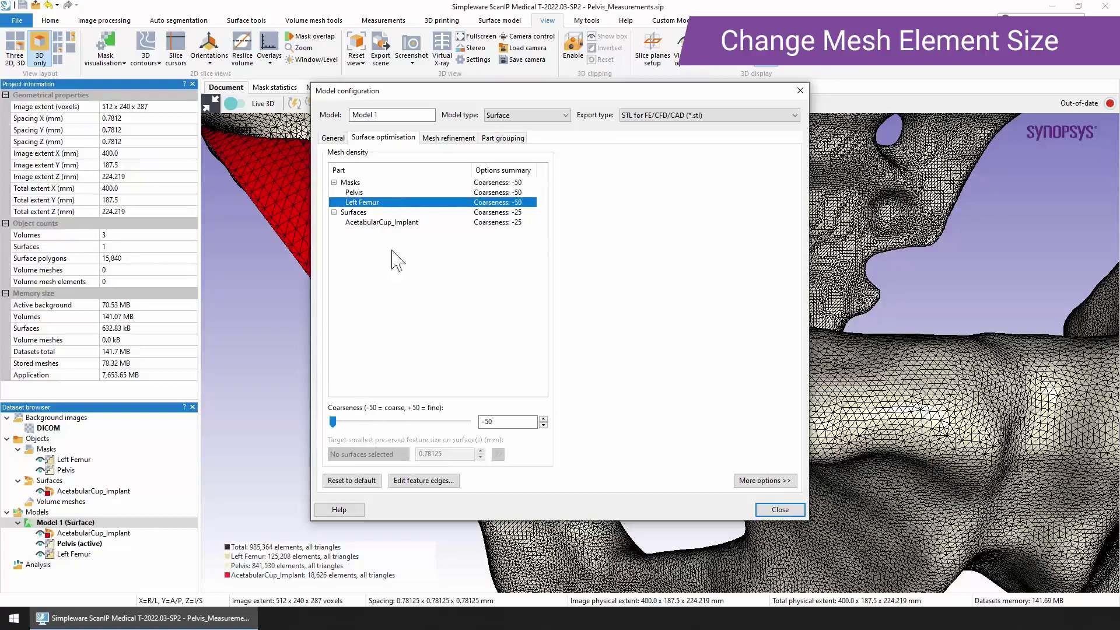
- Give AcetabularCup_Implant a custom 1.0 mm smallest feature size
{"action": "left_click", "coordinate": [392, 212]}
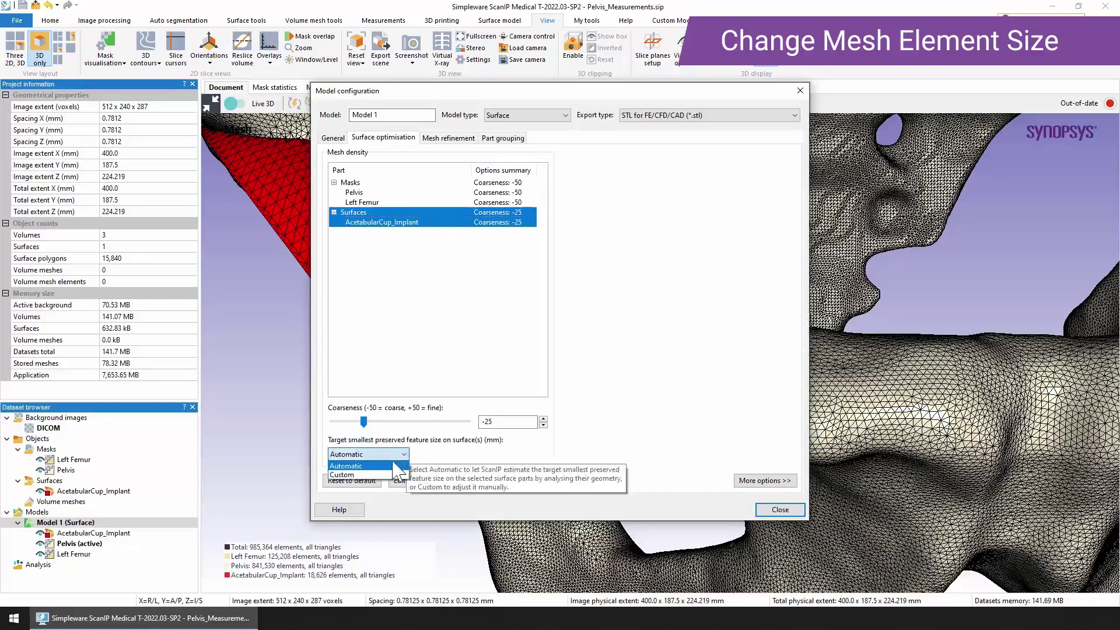
{"action": "left_click", "coordinate": [407, 453]}
{"action": "left_click", "coordinate": [373, 473]}
{"action": "double_click", "coordinate": [446, 457]}
{"action": "type", "text": "1"}
{"action": "key", "text": "Tab"}
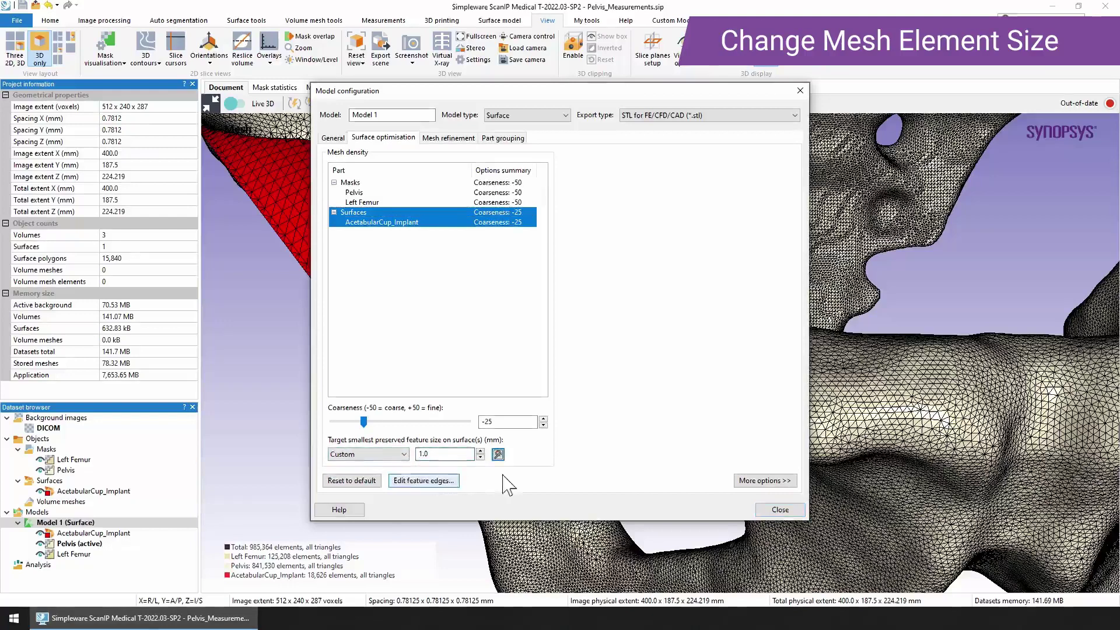
{"action": "left_click", "coordinate": [774, 482]}
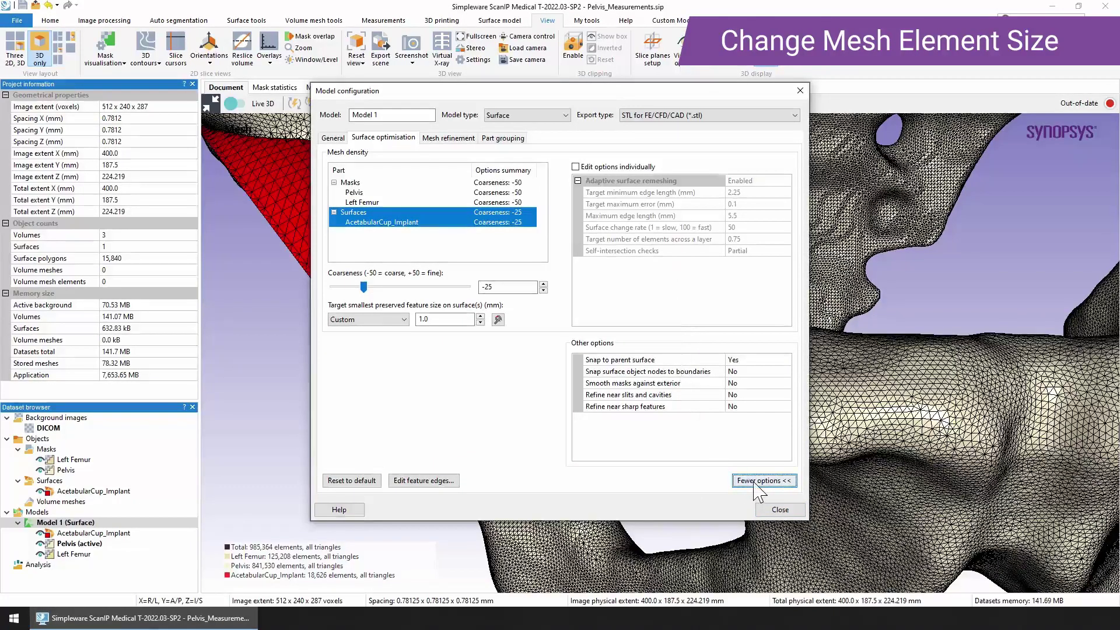
{"action": "left_click", "coordinate": [757, 482]}
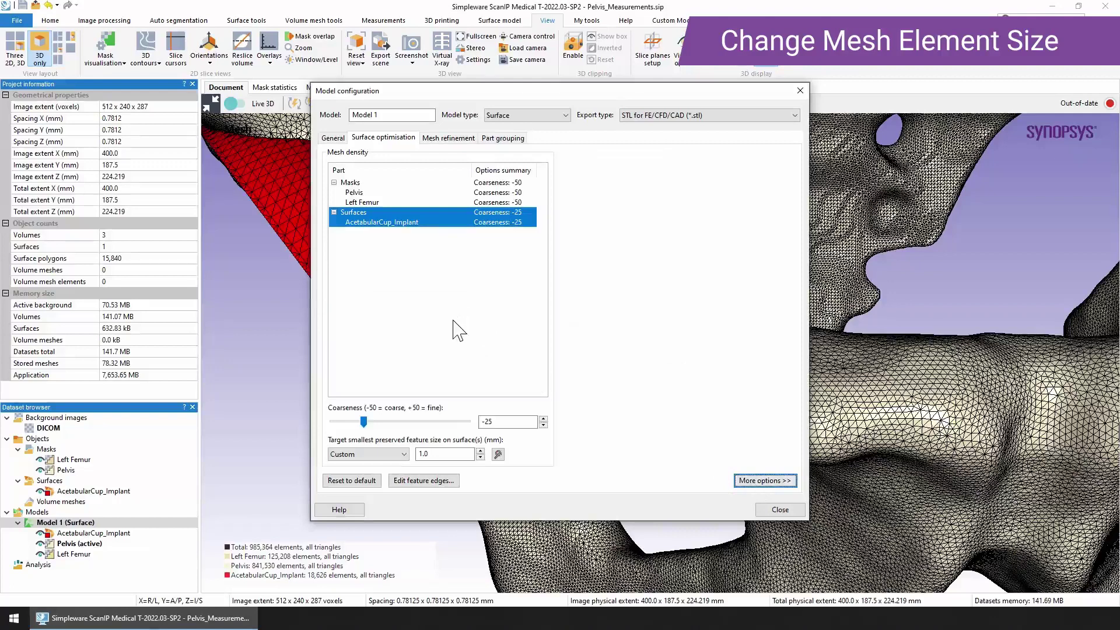
- Regenerate the full model with the new settings, giving 60,960 triangles
{"action": "left_click", "coordinate": [792, 511]}
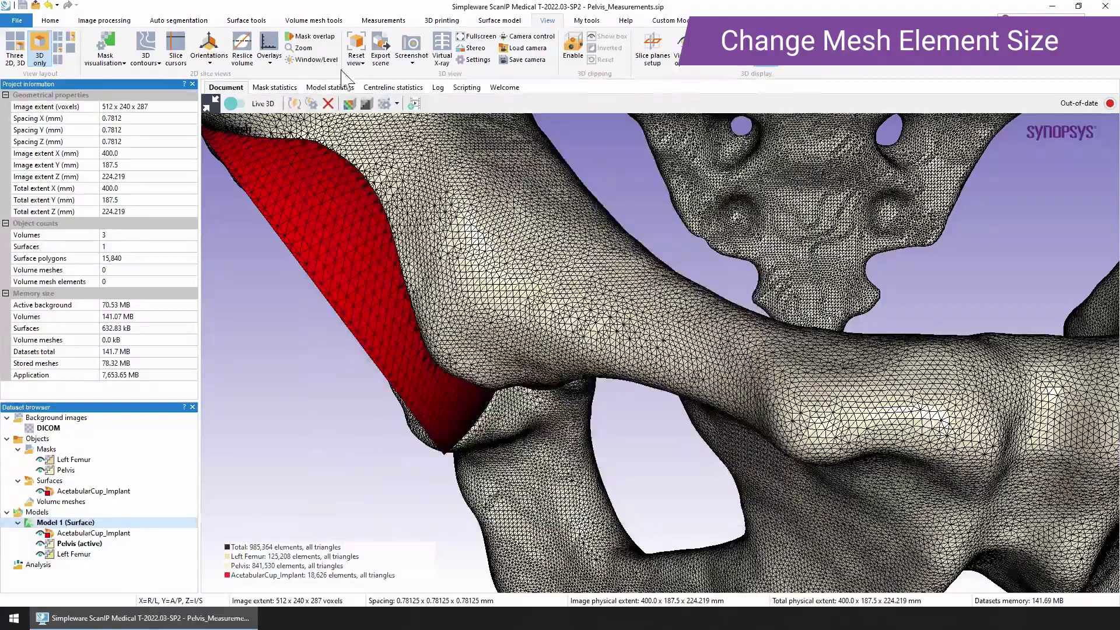
{"action": "left_click", "coordinate": [499, 20]}
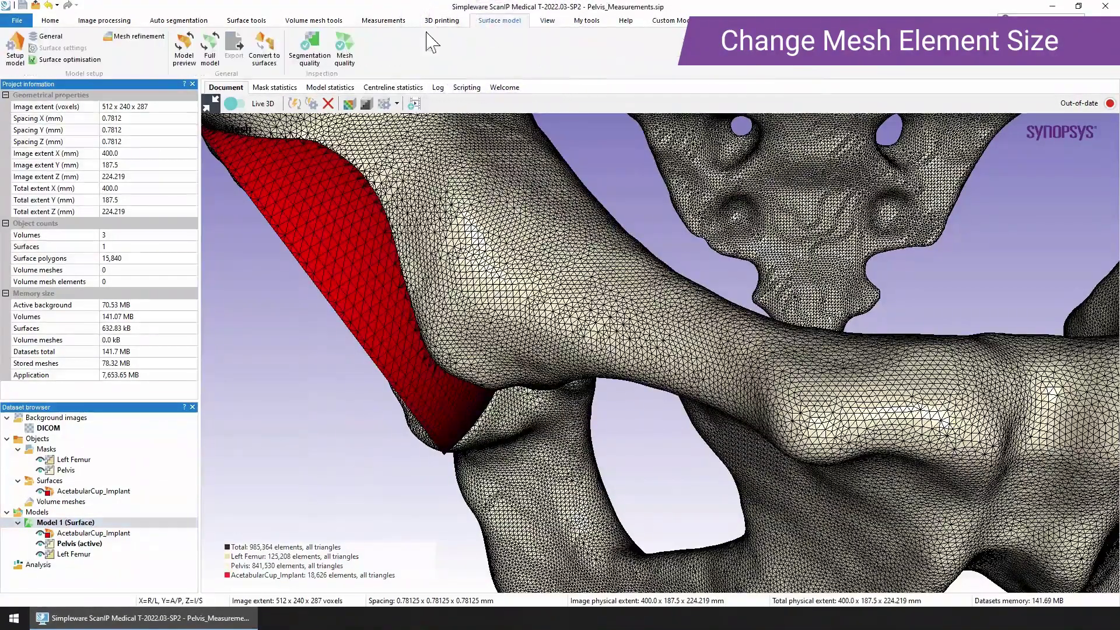
{"action": "left_click", "coordinate": [213, 58]}
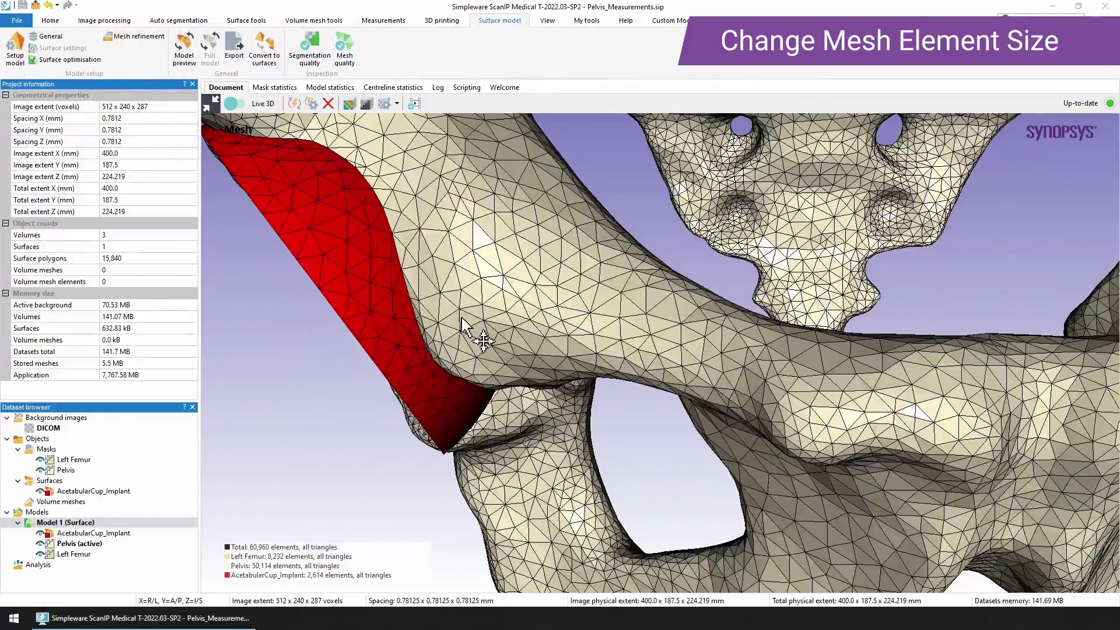
- Orbit, pan and zoom around the pelvis and cup to inspect the coarser mesh
{"action": "left_click_drag", "start_coordinate": [481, 303], "coordinate": [477, 306]}
{"action": "scroll", "coordinate": [478, 306], "scroll_direction": "down", "scroll_amount": 10}
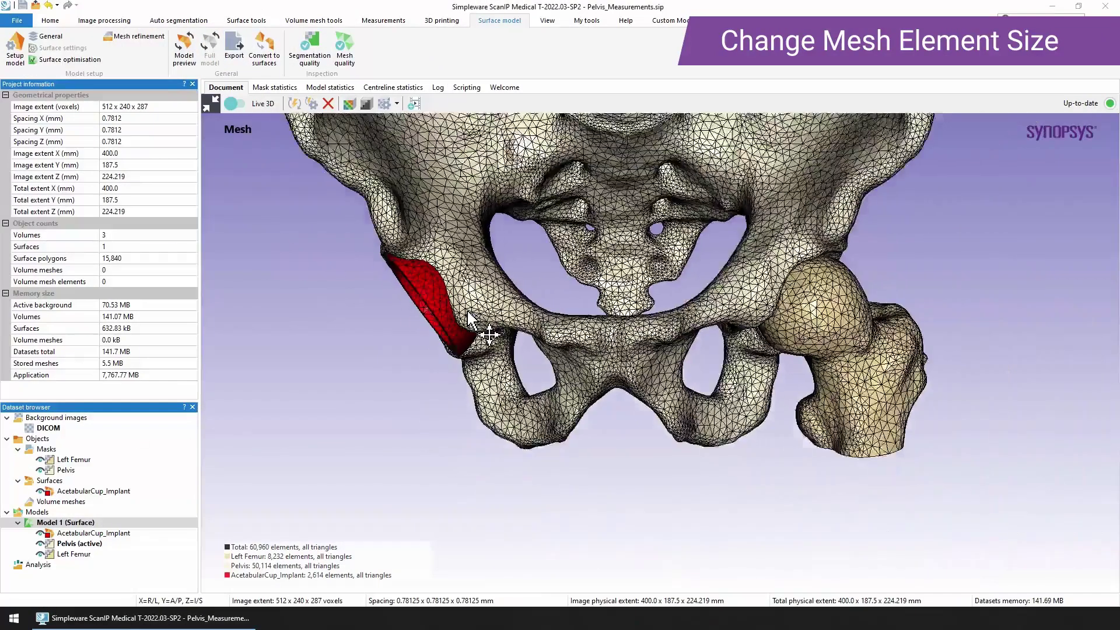
{"action": "middle_click_drag", "start_coordinate": [574, 295], "coordinate": [575, 330]}
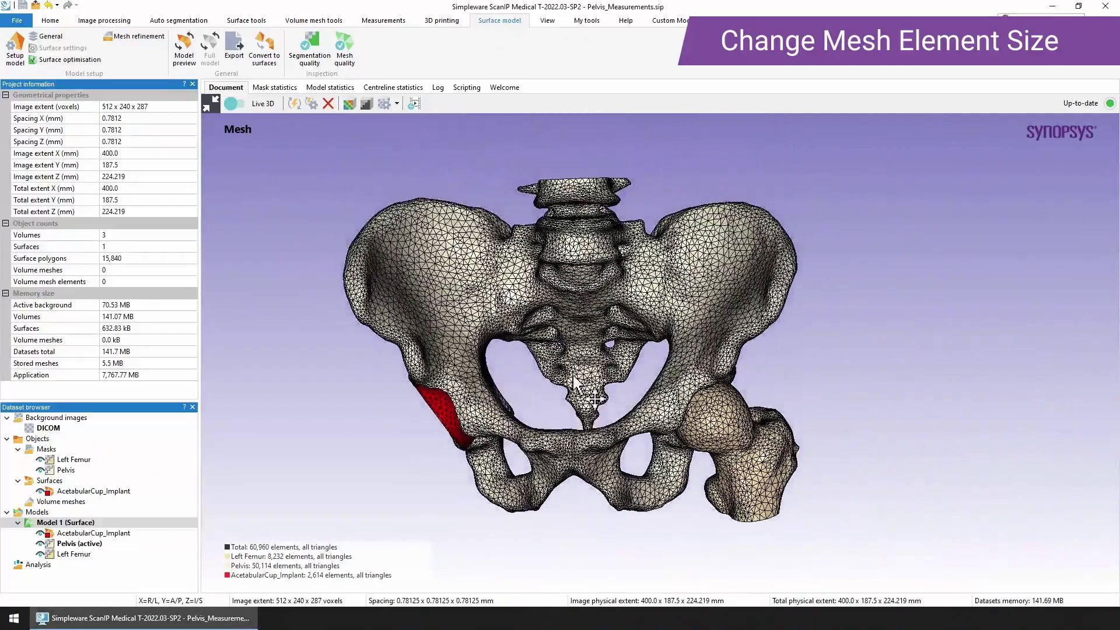
{"action": "scroll", "coordinate": [574, 378], "scroll_direction": "up", "scroll_amount": 3}
{"action": "middle_click_drag", "start_coordinate": [575, 379], "coordinate": [599, 383]}
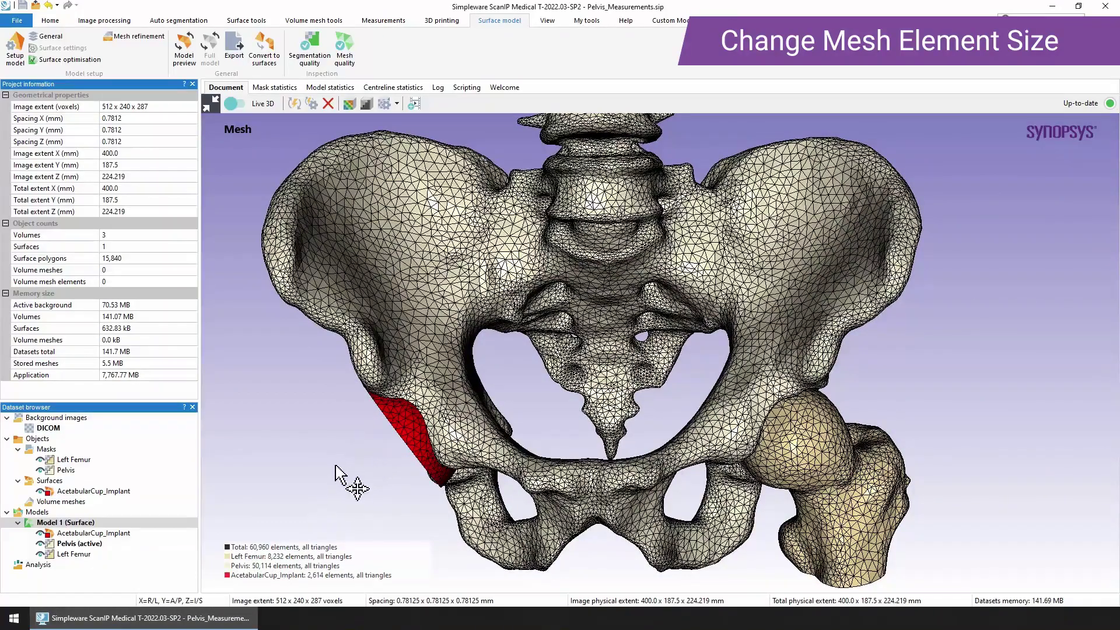
{"action": "left_click_drag", "start_coordinate": [360, 470], "coordinate": [540, 450]}
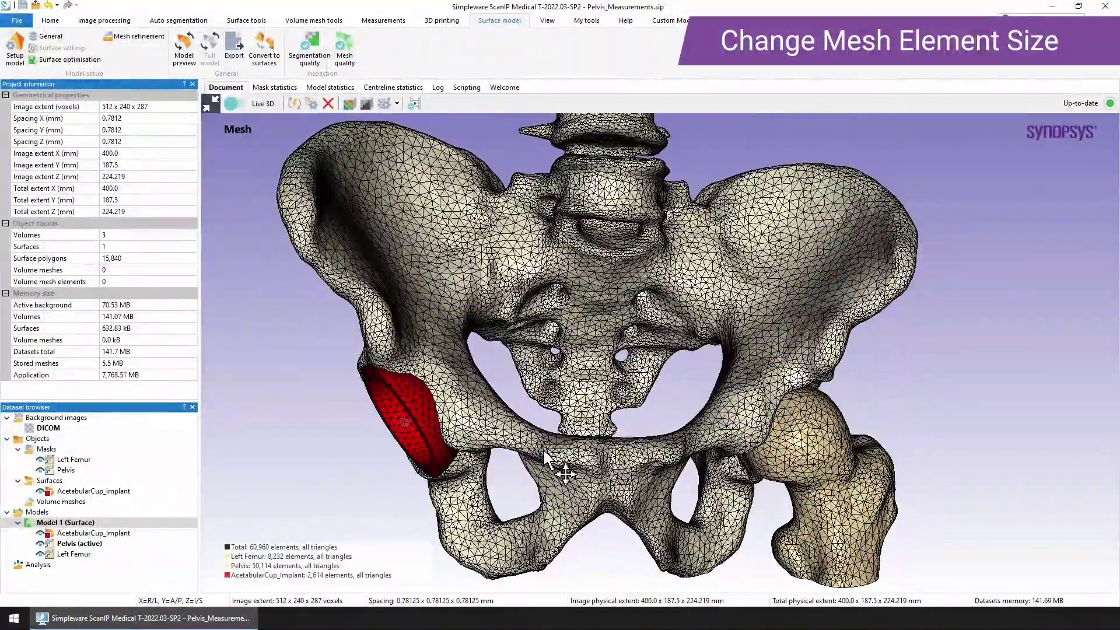
{"action": "left_click_drag", "start_coordinate": [507, 522], "coordinate": [788, 452]}
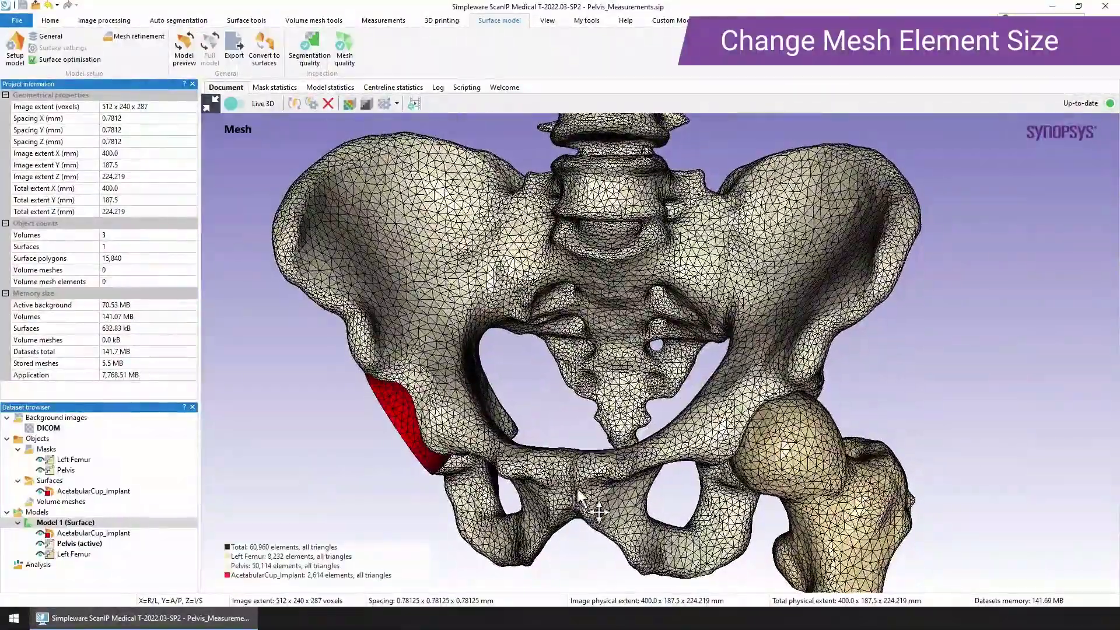
{"action": "left_click_drag", "start_coordinate": [584, 485], "coordinate": [589, 494]}
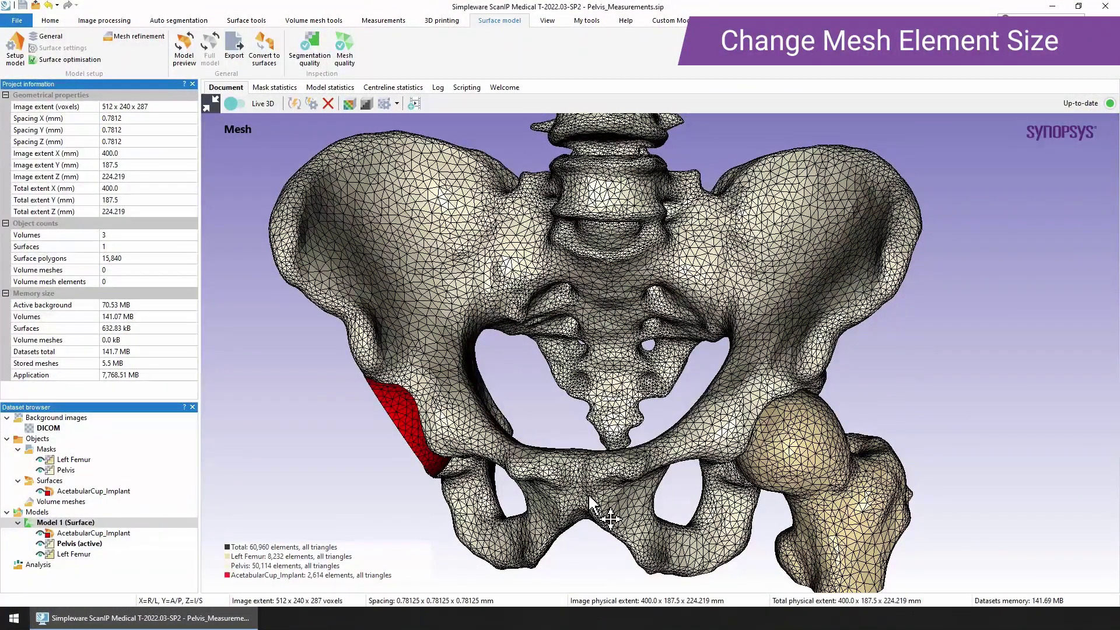
- Change Model 1's type to FE and keep Abaqus (*.inp) as export format
{"action": "right_click", "coordinate": [110, 522]}
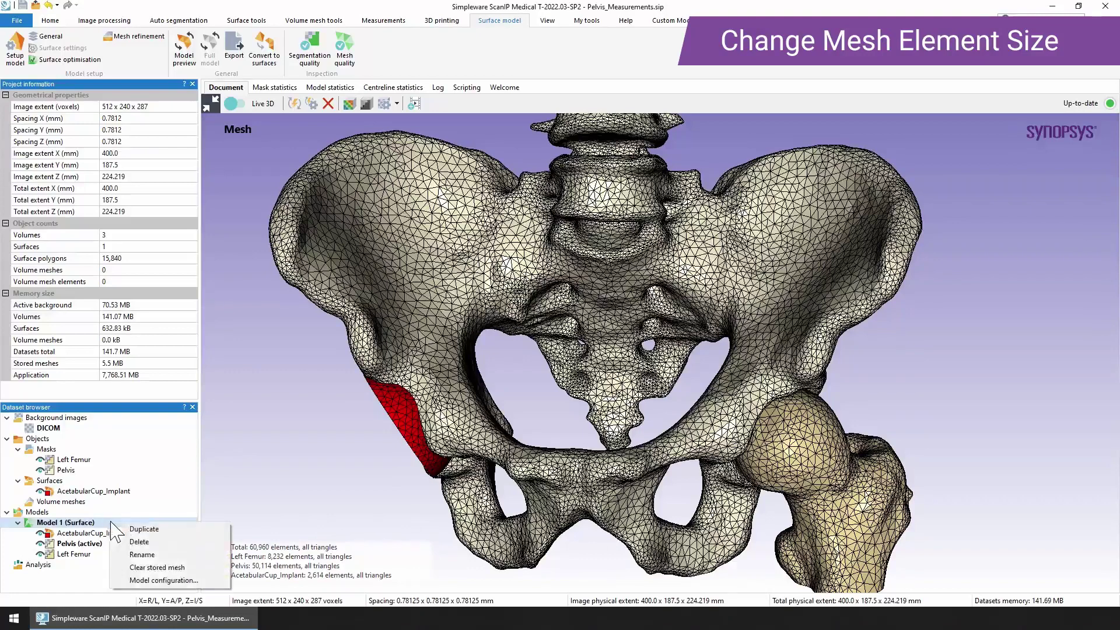
{"action": "left_click", "coordinate": [161, 580]}
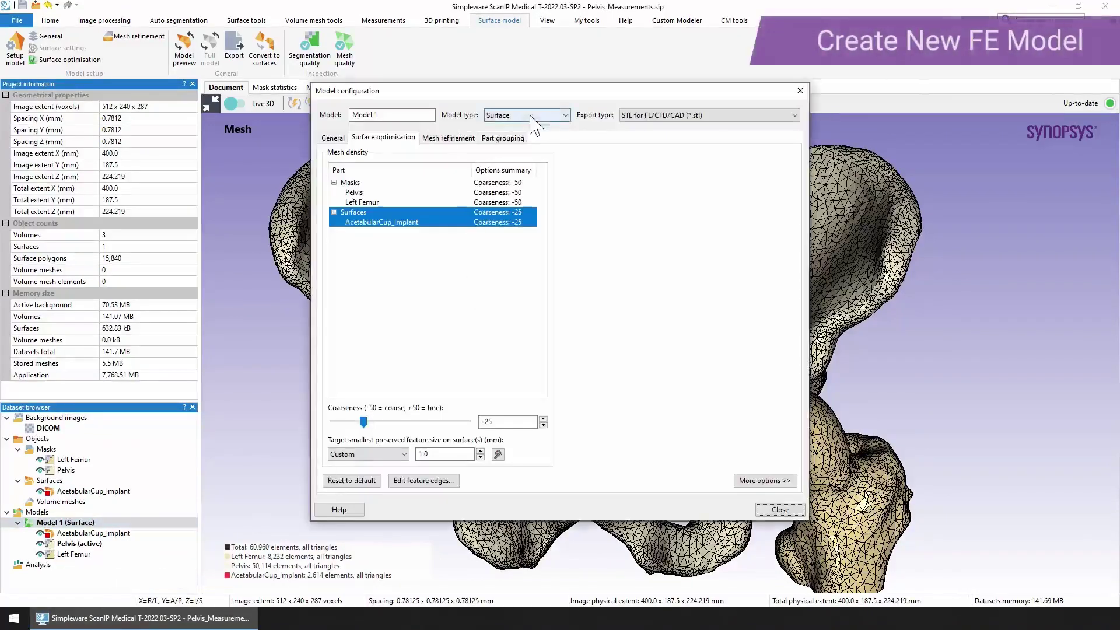
{"action": "left_click", "coordinate": [537, 116]}
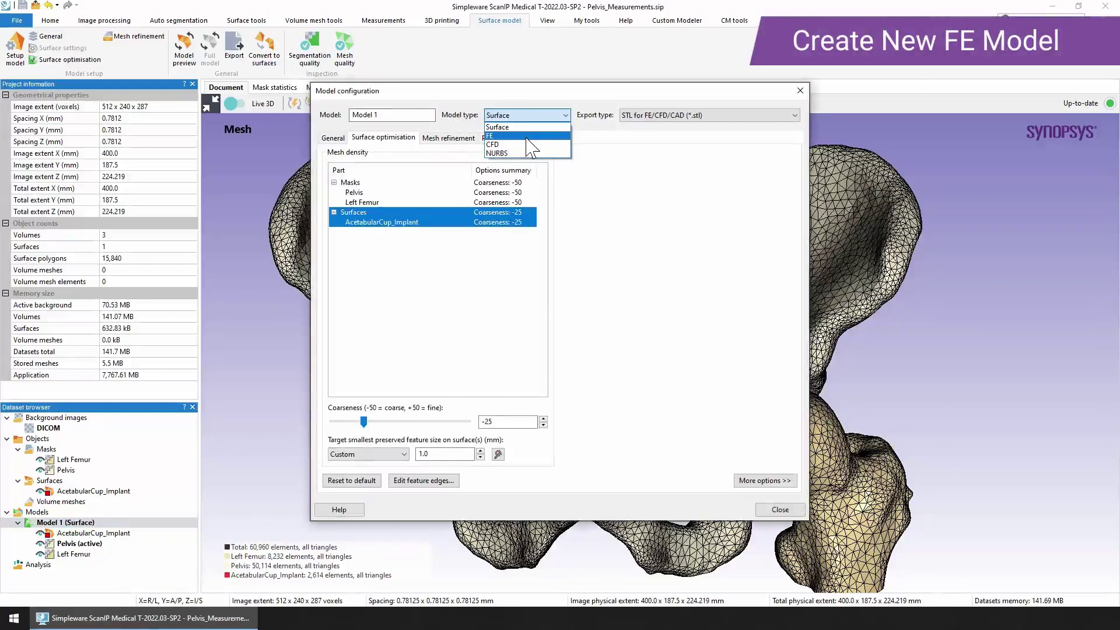
{"action": "left_click", "coordinate": [527, 136]}
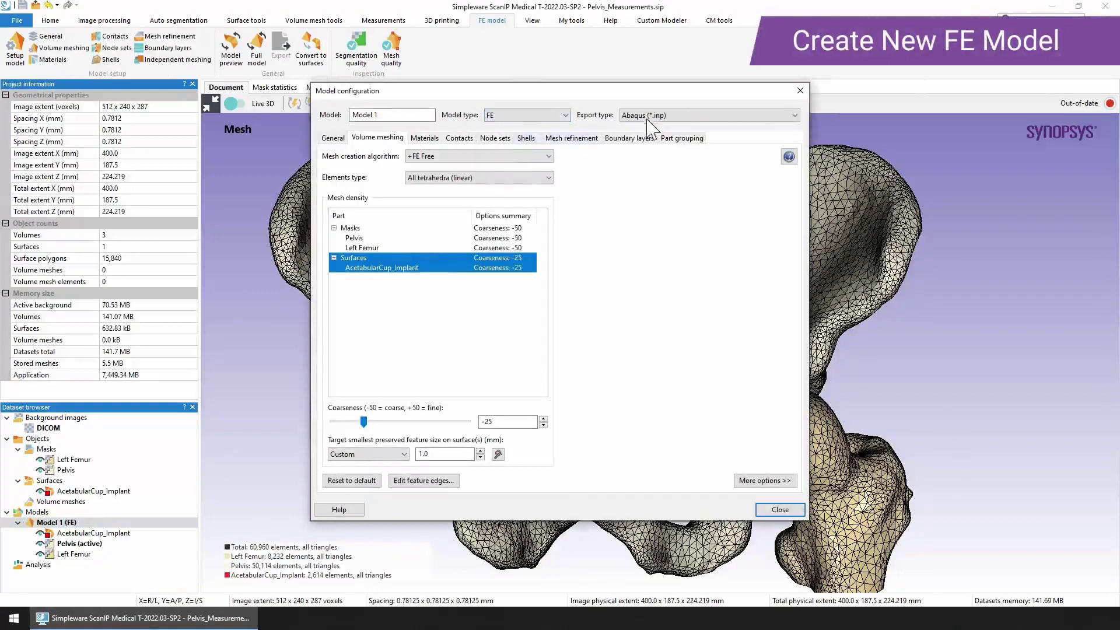
{"action": "left_click", "coordinate": [704, 116]}
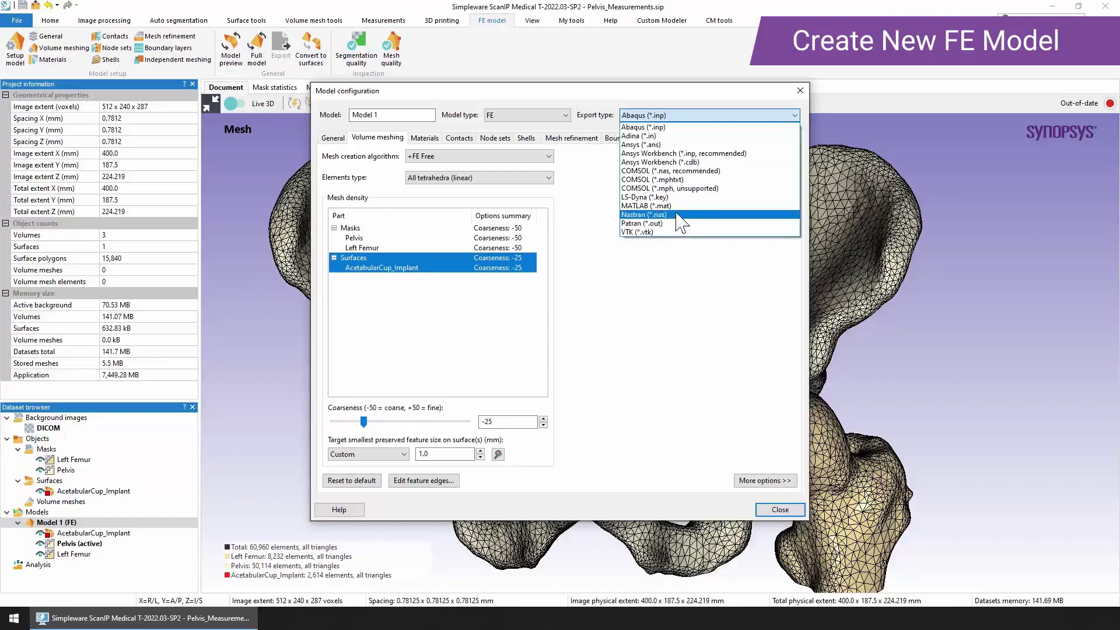
{"action": "left_click", "coordinate": [651, 128]}
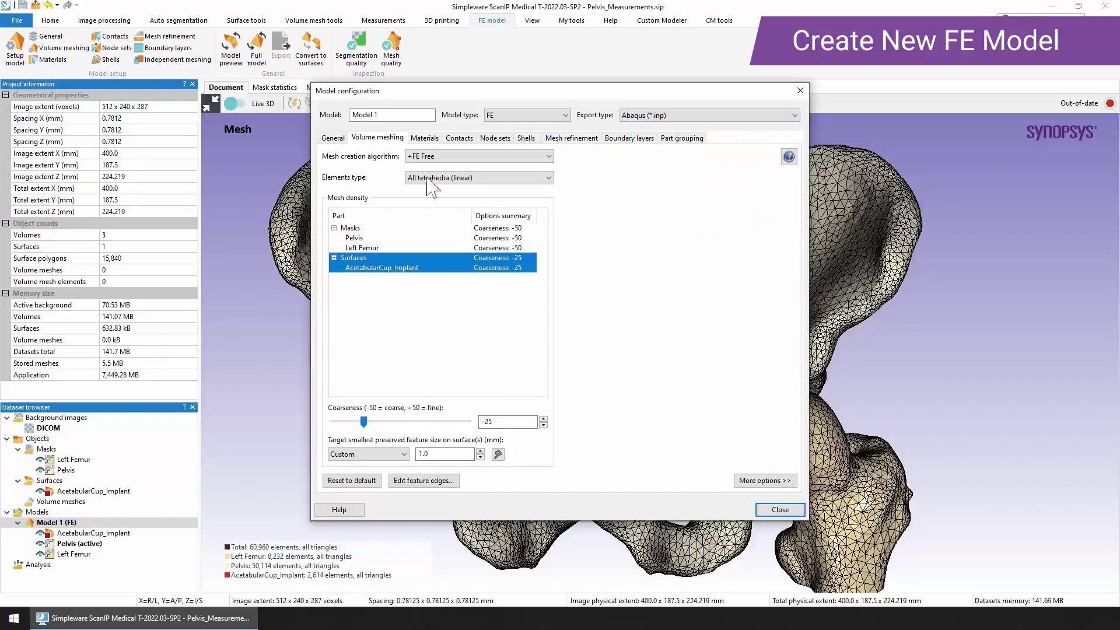
- Keep linear tetrahedra as the volume mesh element type
{"action": "left_click", "coordinate": [334, 139]}
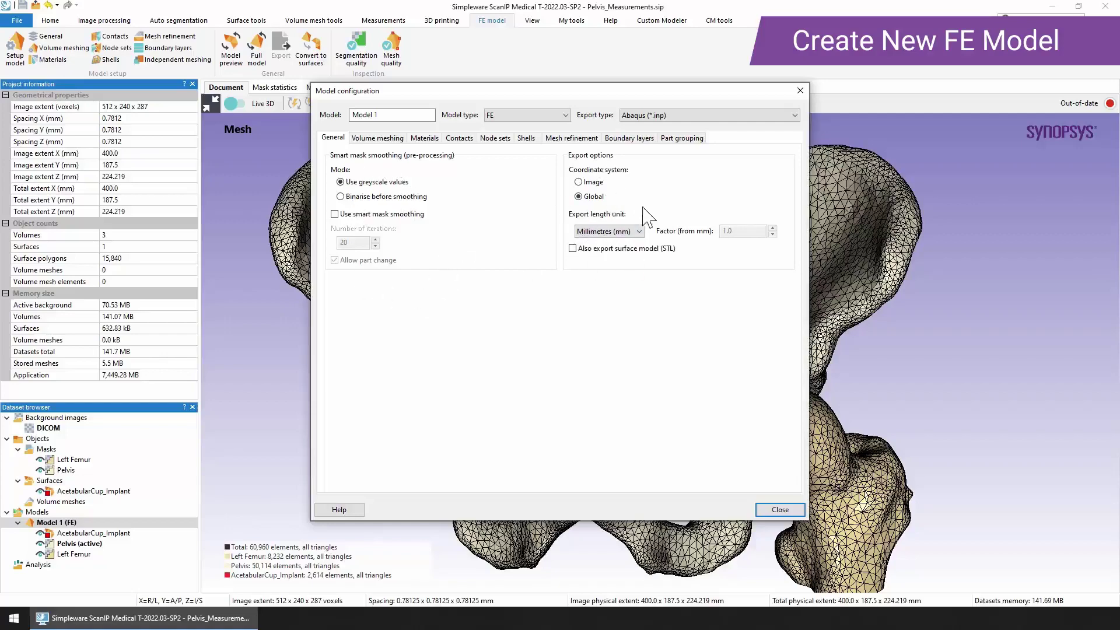
{"action": "left_click", "coordinate": [384, 144]}
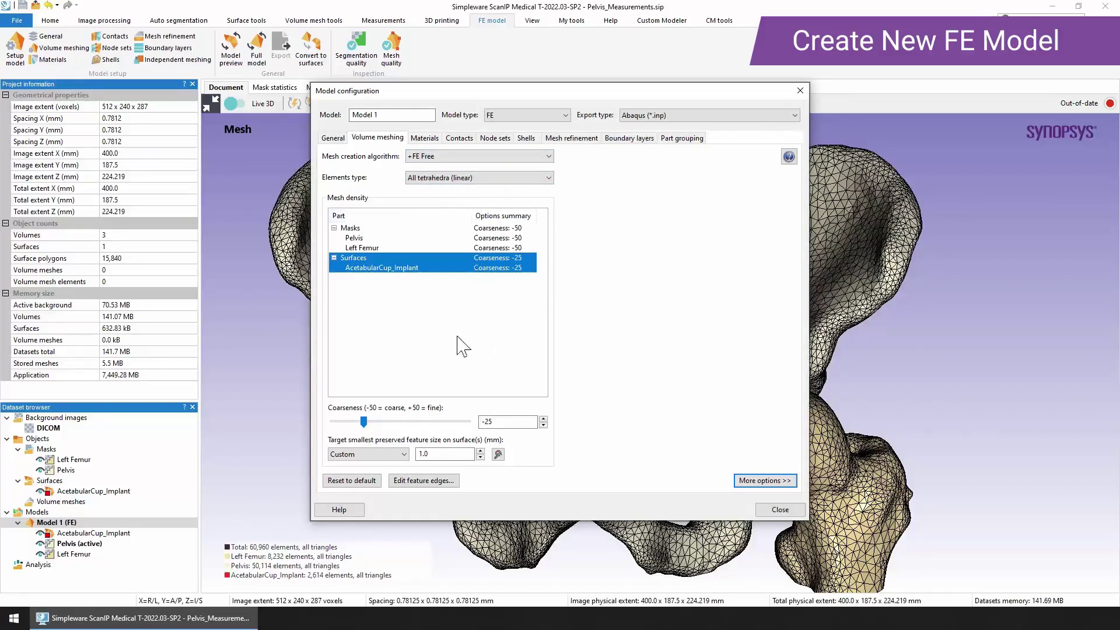
{"action": "left_click", "coordinate": [504, 176]}
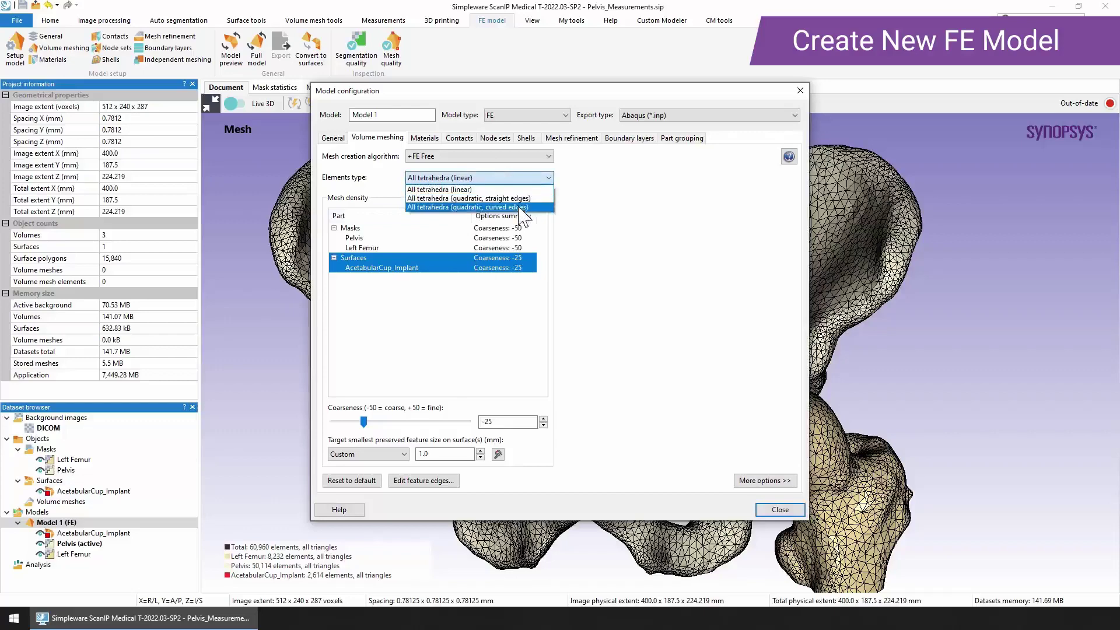
{"action": "left_click", "coordinate": [513, 189]}
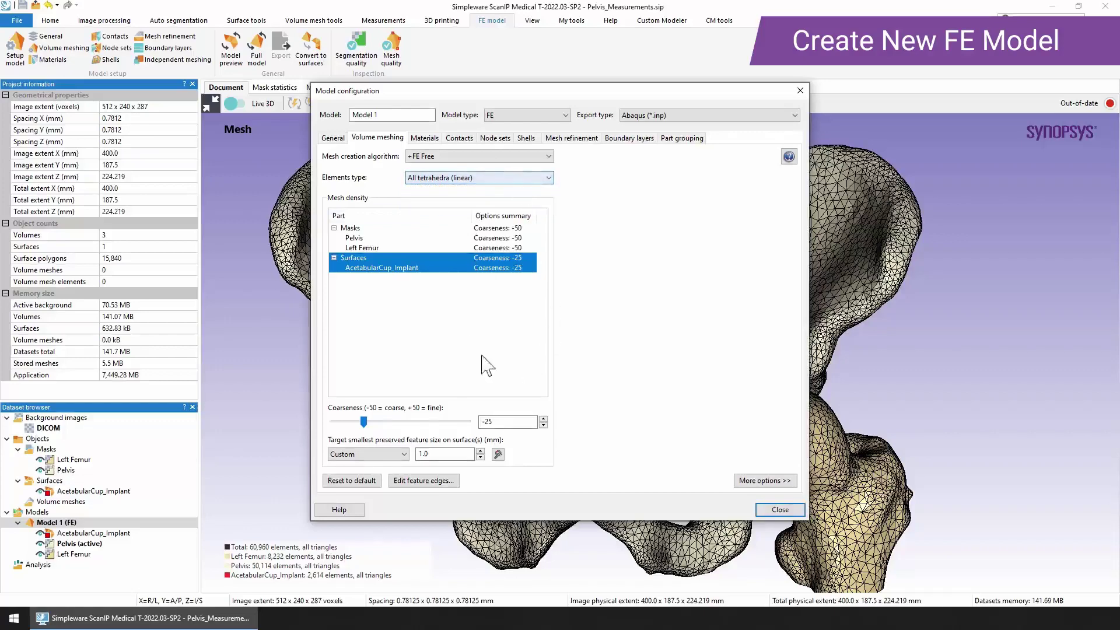
- Set Pelvis mesh coarseness to -40 and Left Femur to -25
{"action": "left_click", "coordinate": [354, 238]}
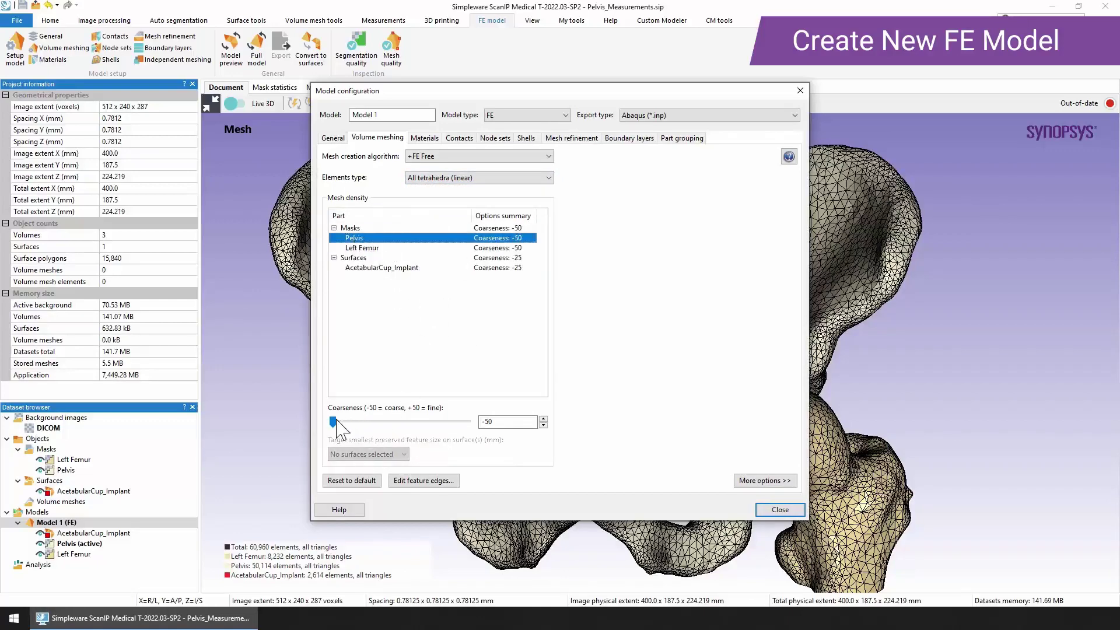
{"action": "mouse_move", "coordinate": [333, 422]}
{"action": "left_mouse_down"}
{"action": "mouse_move", "coordinate": [357, 421]}
{"action": "mouse_move", "coordinate": [345, 421]}
{"action": "left_mouse_up"}
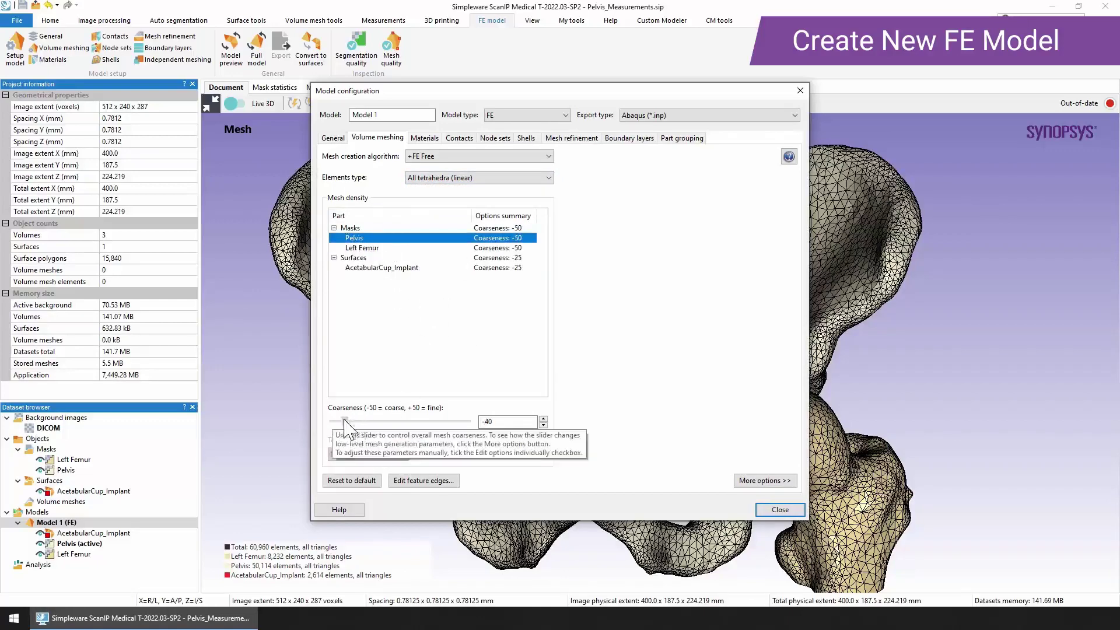
{"action": "double_click", "coordinate": [502, 421]}
{"action": "key", "text": "BackSpace"}
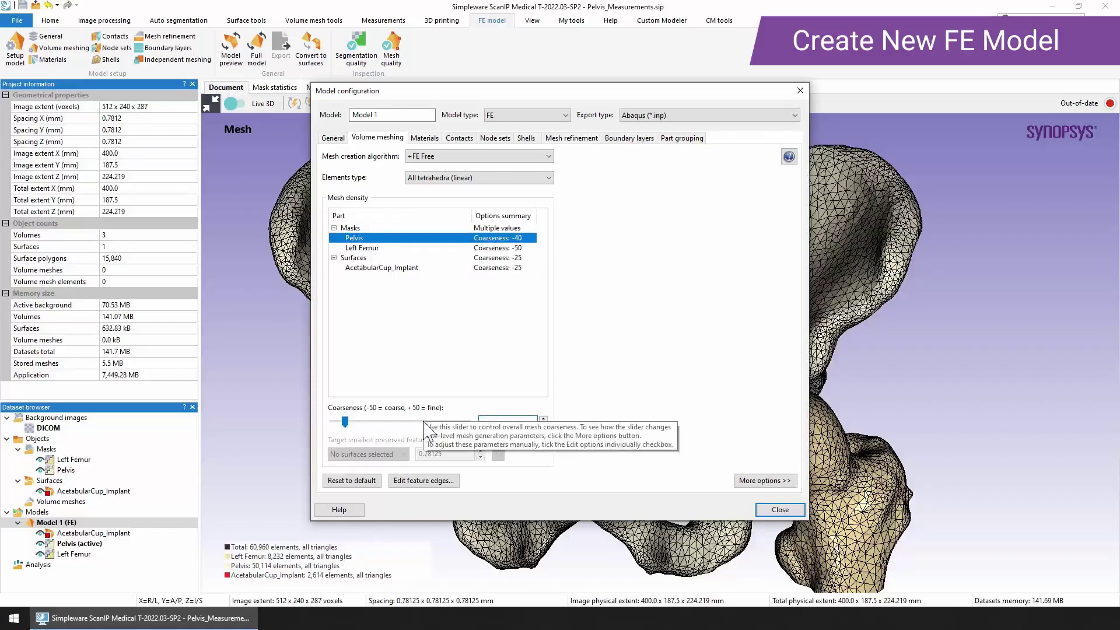
{"action": "type", "text": "-20"}
{"action": "left_click", "coordinate": [502, 248]}
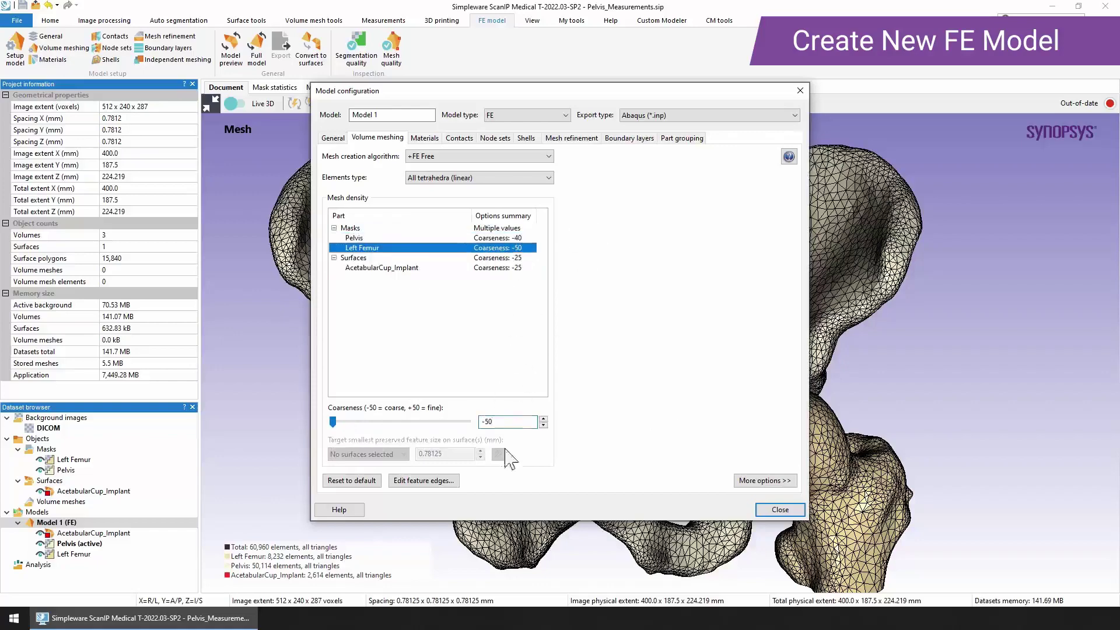
{"action": "double_click", "coordinate": [502, 421]}
{"action": "key", "text": "BackSpace"}
{"action": "type", "text": "-25"}
- Give AcetabularCup_Implant a 0.8 mm smallest feature size
{"action": "left_click", "coordinate": [387, 267]}
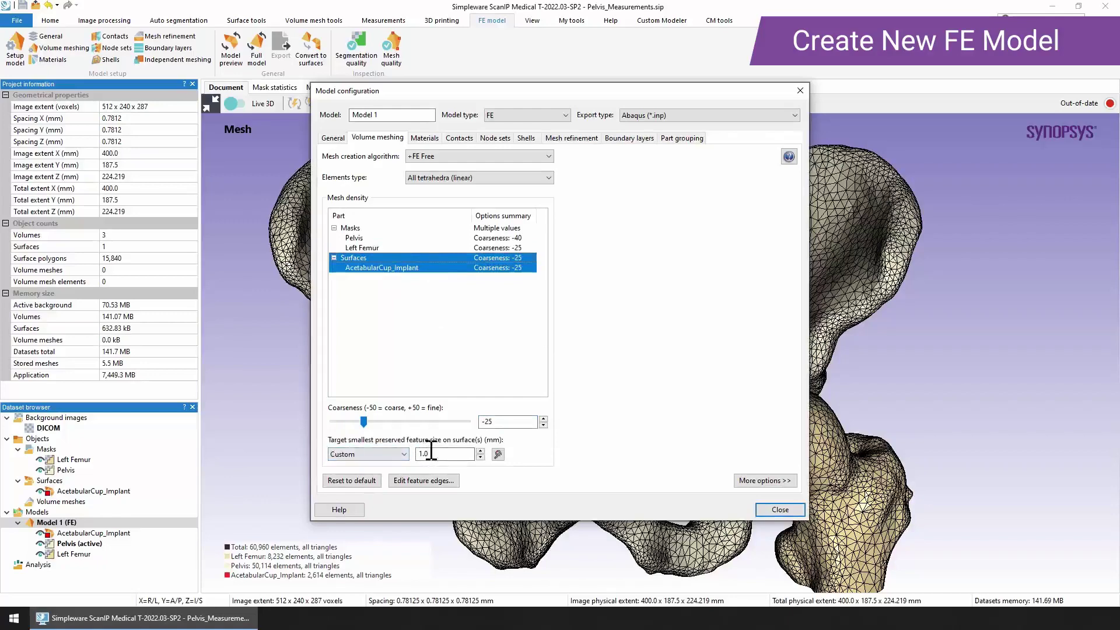
{"action": "left_click_drag", "start_coordinate": [430, 453], "coordinate": [353, 464]}
{"action": "type", "text": "0.8"}
{"action": "key", "text": "Tab"}
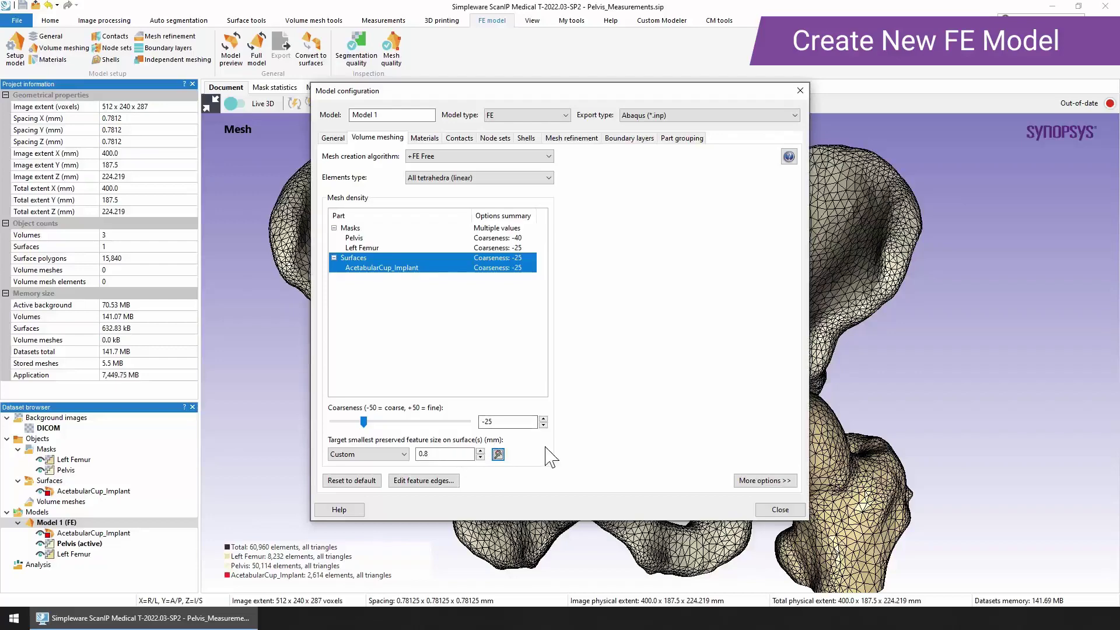
- Set the mesh quality metric to 'Jacobian, in-out ratio and edge length ratio', then collapse the advanced options
{"action": "left_click", "coordinate": [756, 481]}
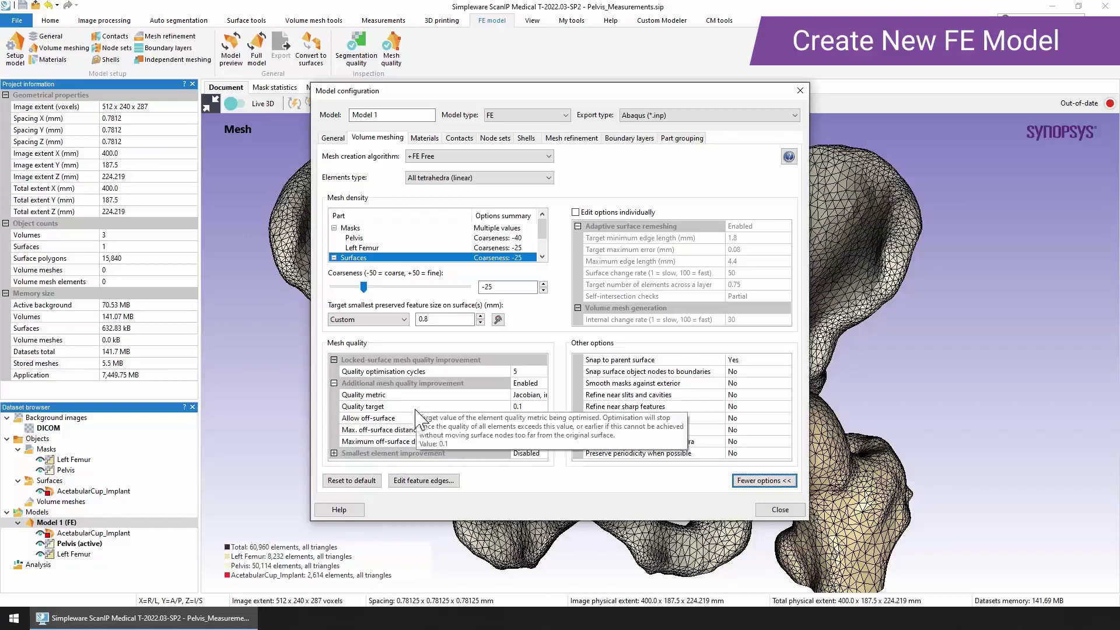
{"action": "left_click", "coordinate": [527, 395]}
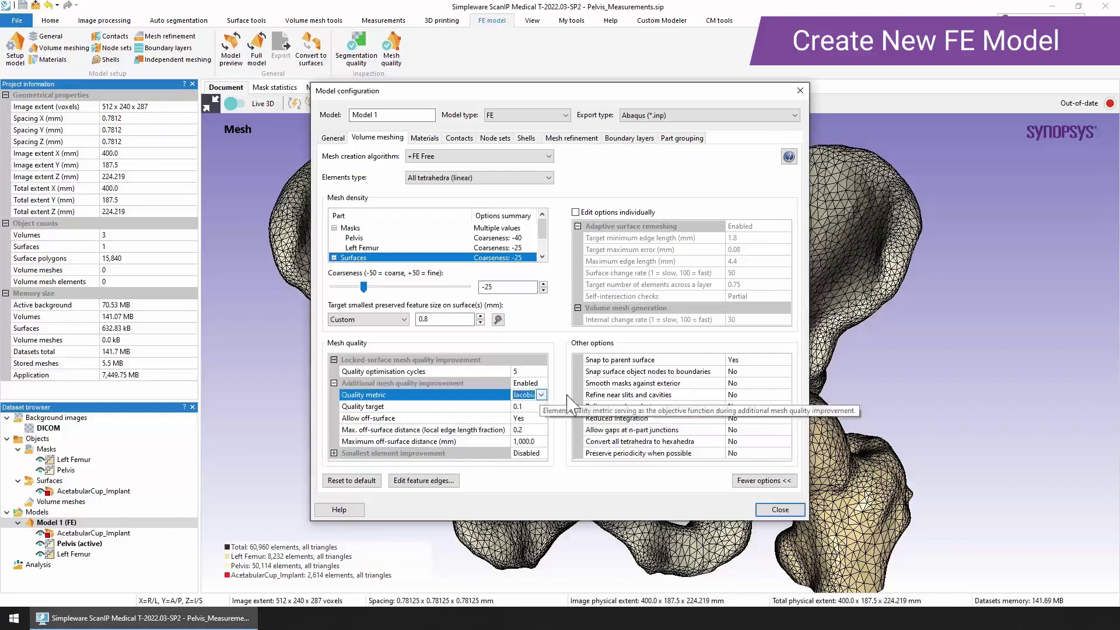
{"action": "left_click", "coordinate": [541, 395]}
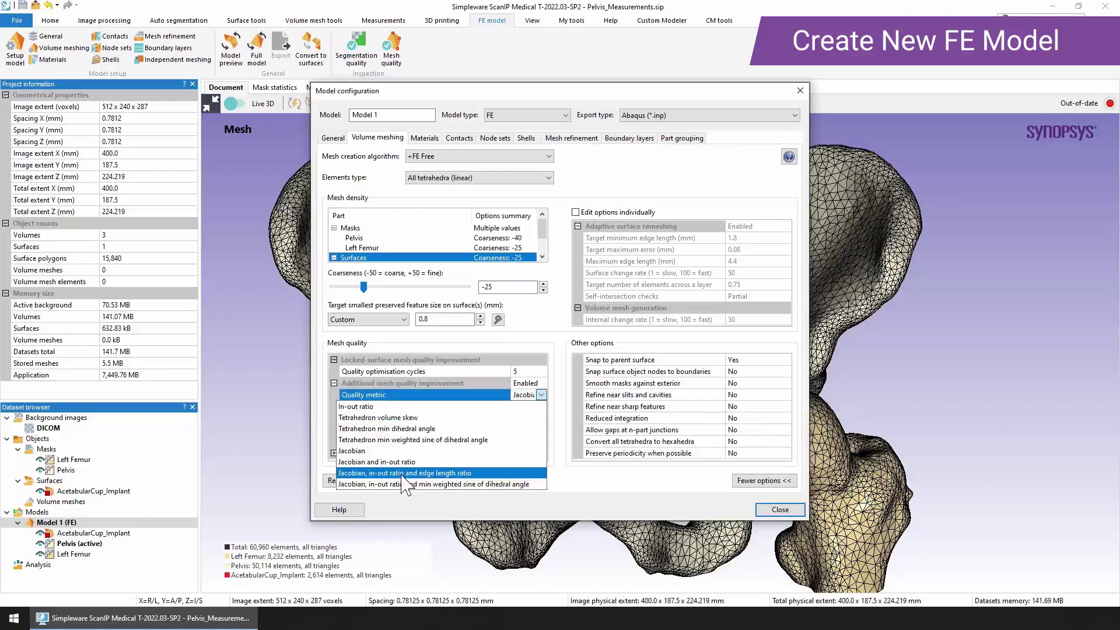
{"action": "left_click", "coordinate": [467, 473]}
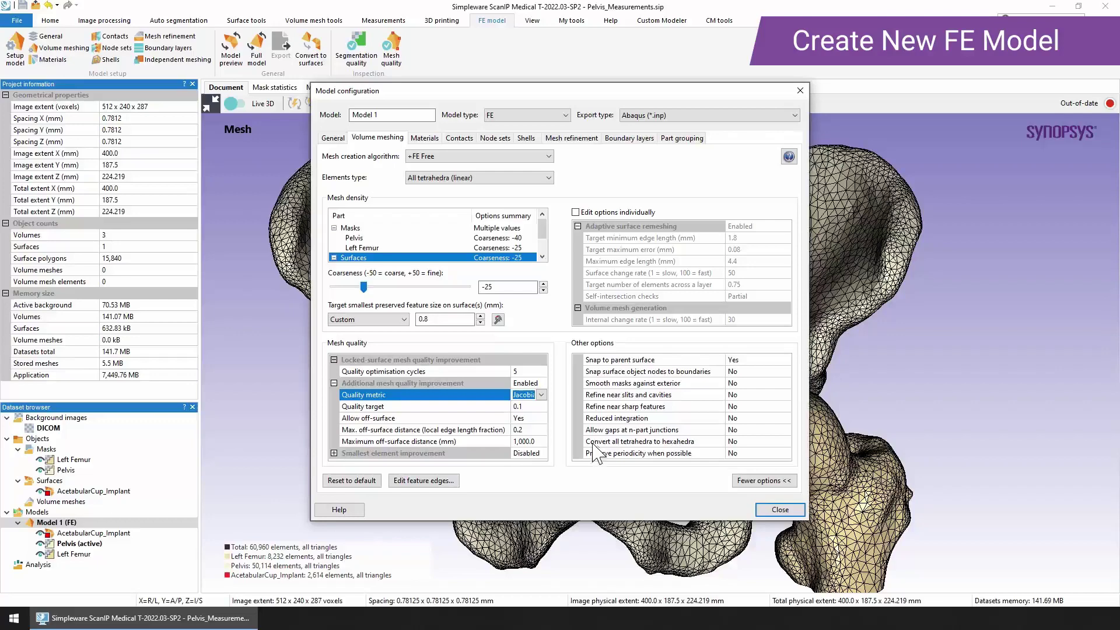
{"action": "mouse_move", "coordinate": [758, 240]}
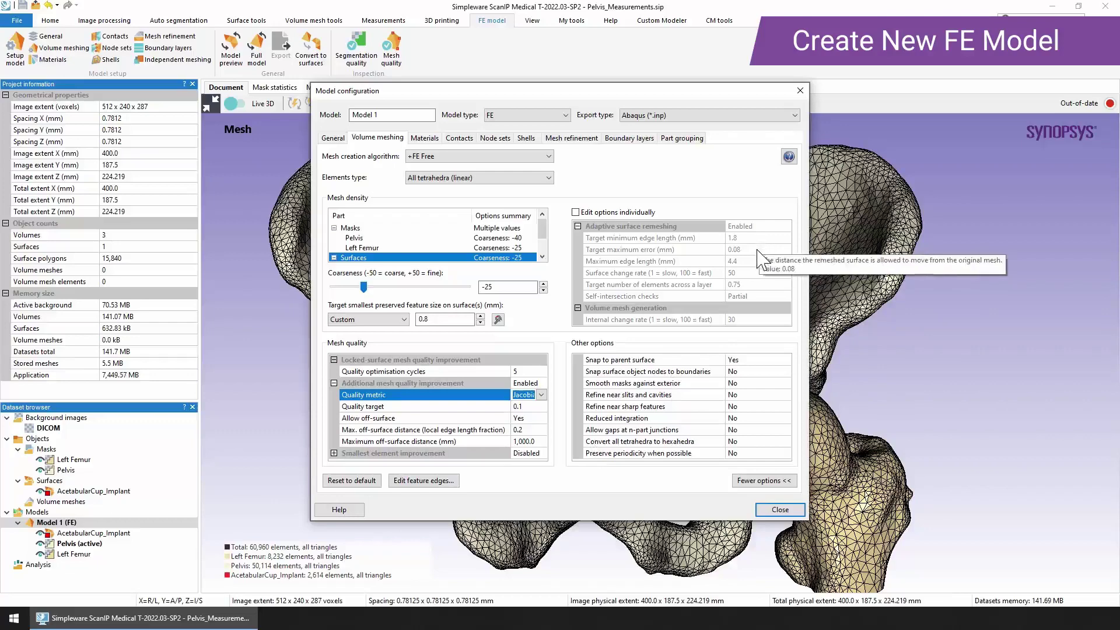
{"action": "mouse_move", "coordinate": [738, 297]}
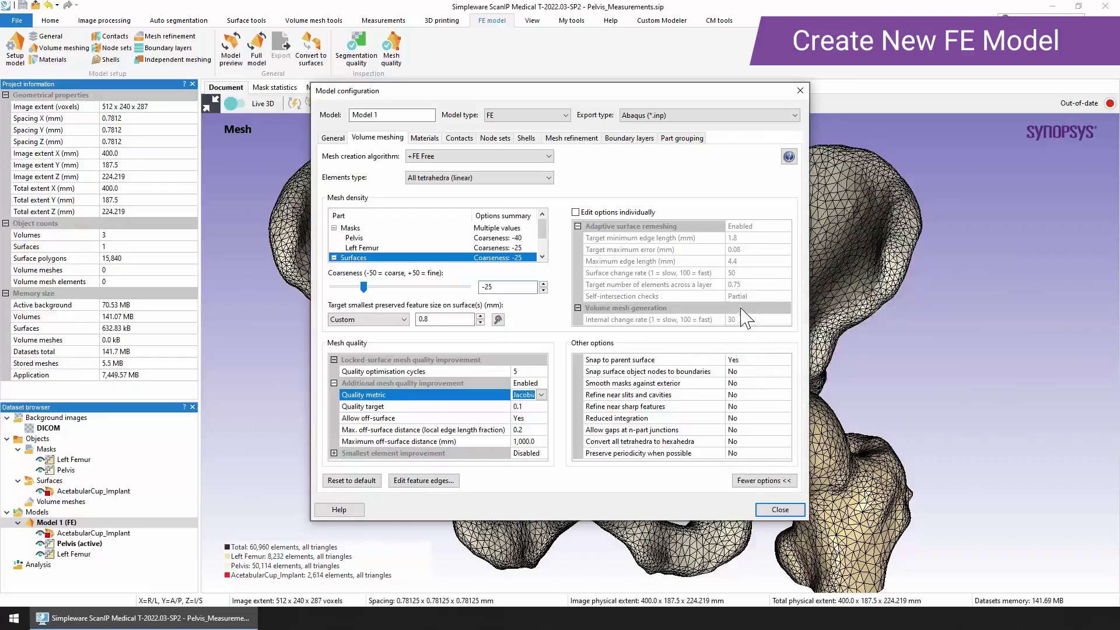
{"action": "mouse_move", "coordinate": [746, 320]}
{"action": "left_click", "coordinate": [765, 481]}
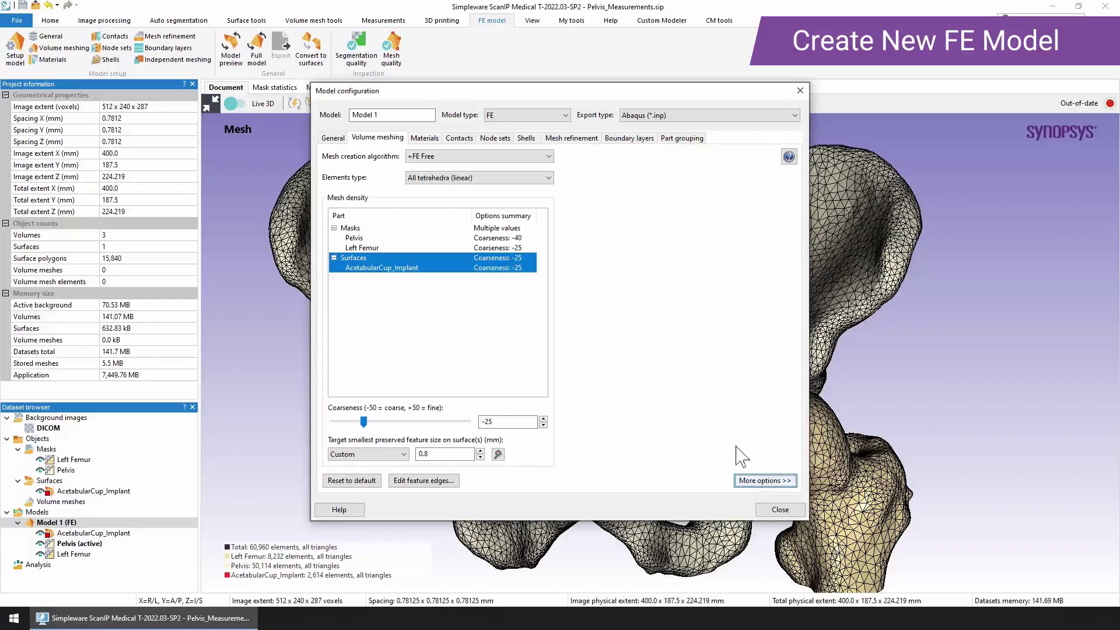
- Open the Pelvis material, try Homogeneous and Greyscale based, then leave it as Placeholder
{"action": "left_click", "coordinate": [422, 140]}
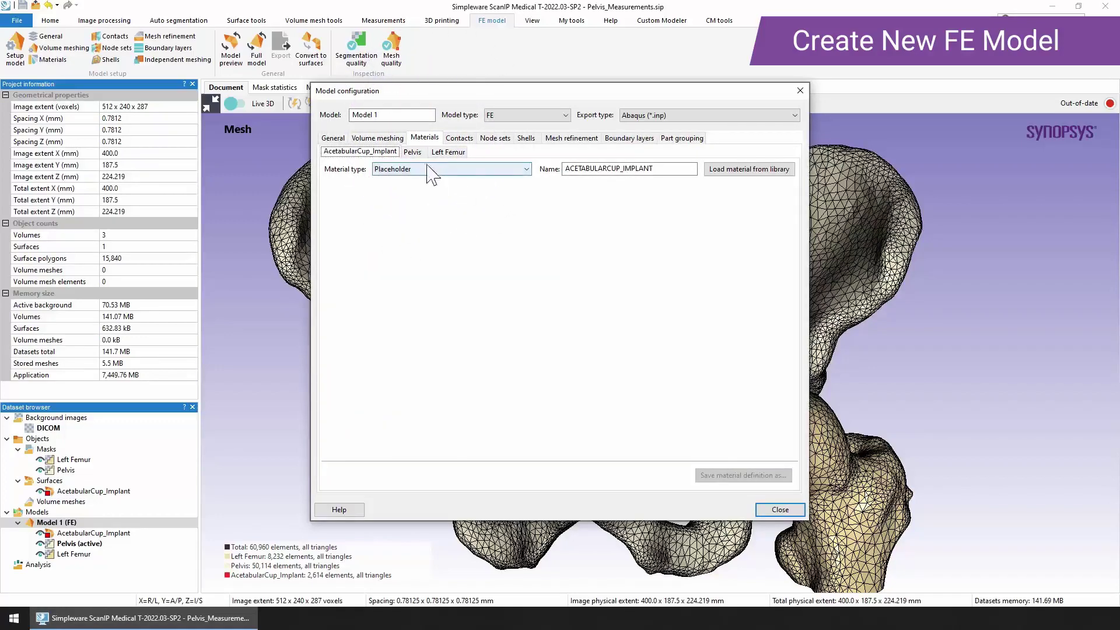
{"action": "left_click", "coordinate": [418, 153]}
{"action": "left_click", "coordinate": [446, 169]}
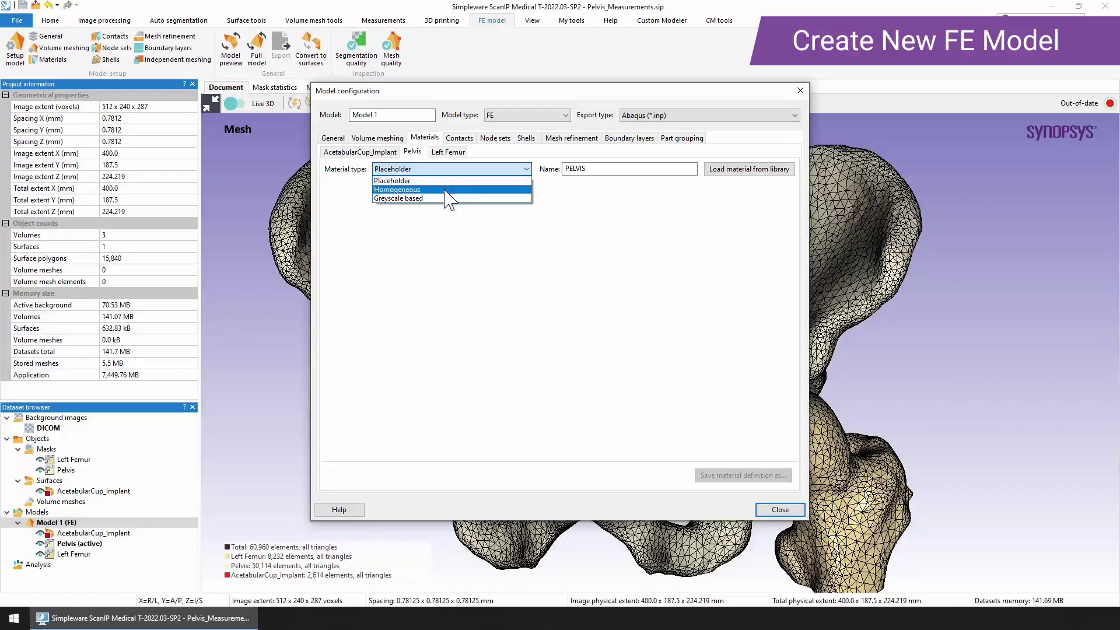
{"action": "left_click", "coordinate": [445, 190]}
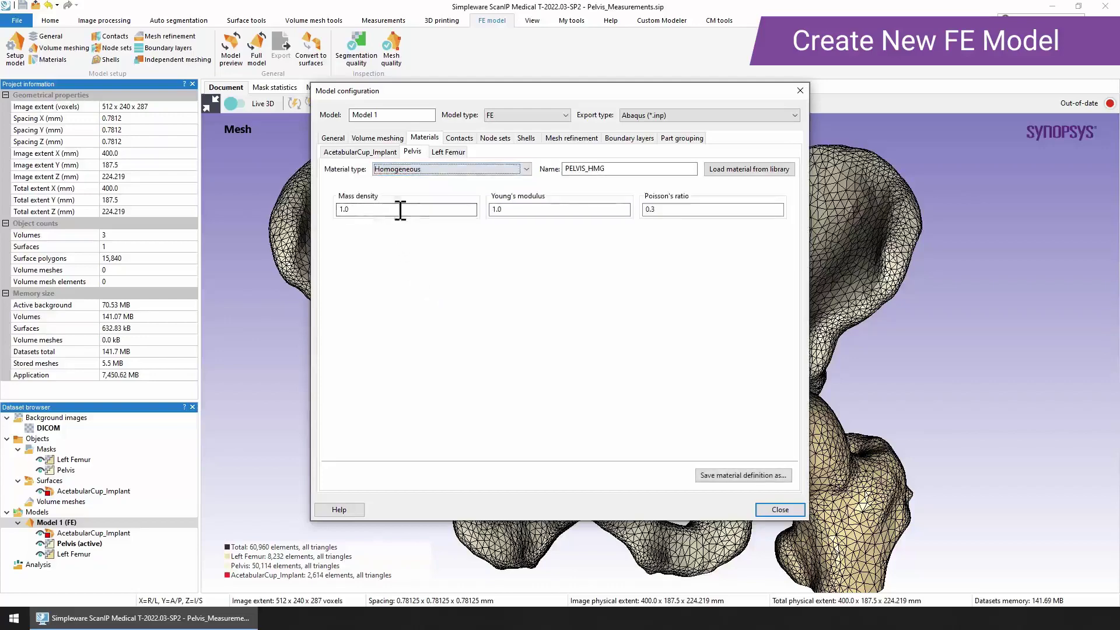
{"action": "left_click", "coordinate": [494, 169]}
{"action": "left_click", "coordinate": [457, 199]}
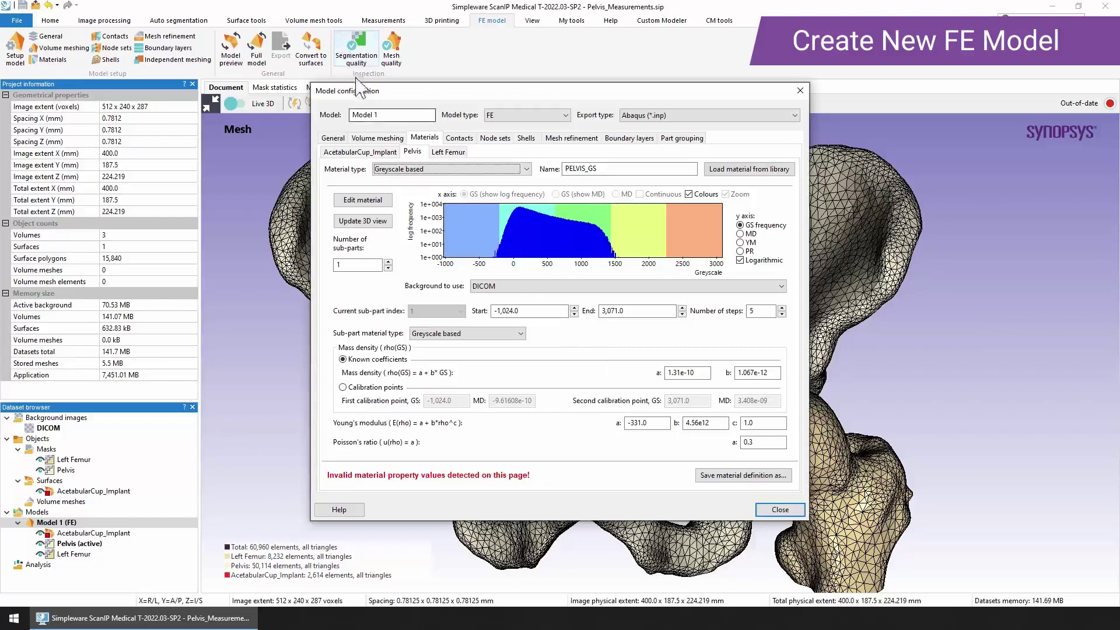
{"action": "left_click", "coordinate": [408, 168]}
{"action": "left_click", "coordinate": [392, 180]}
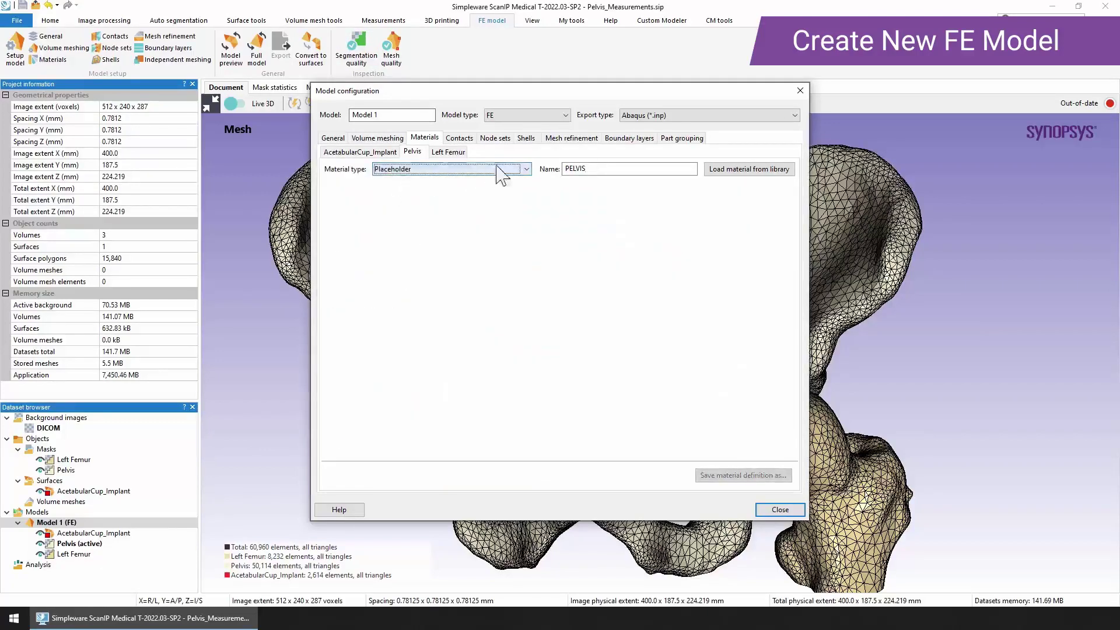
- Add contacts Pelvis -> Left Femur and Pelvis -> AcetabularCup_Implant
{"action": "left_click", "coordinate": [460, 137]}
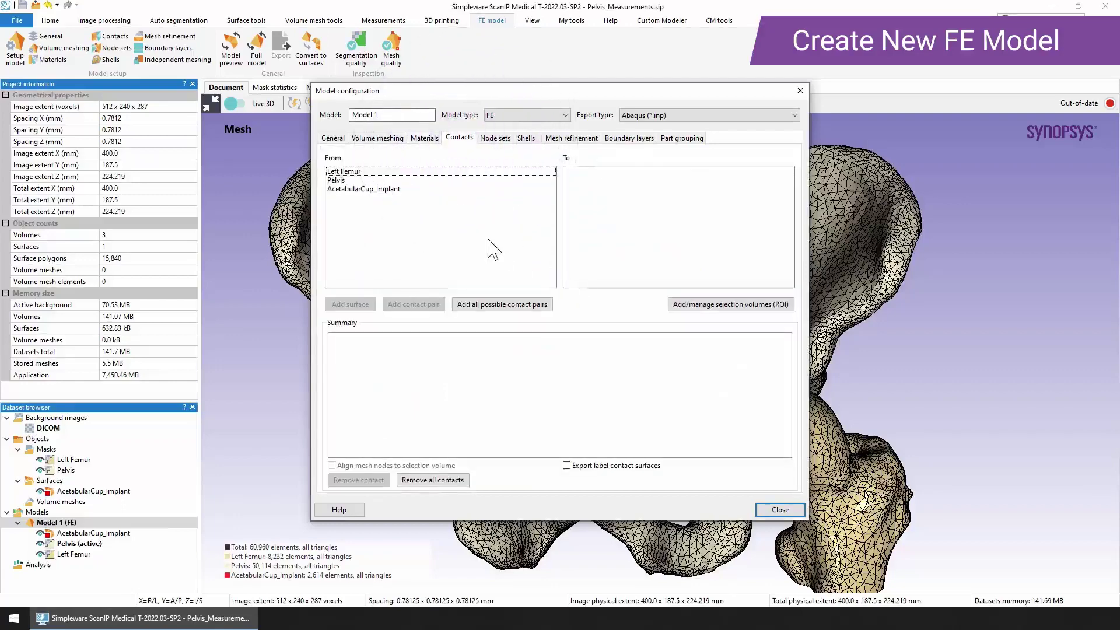
{"action": "left_click", "coordinate": [344, 180]}
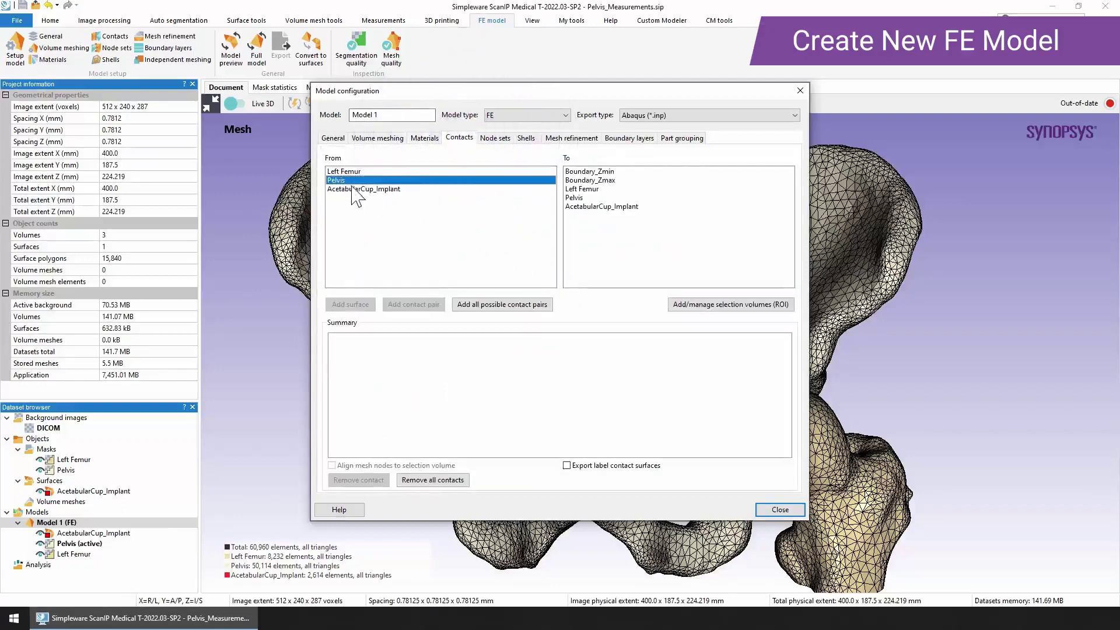
{"action": "left_click", "coordinate": [599, 189]}
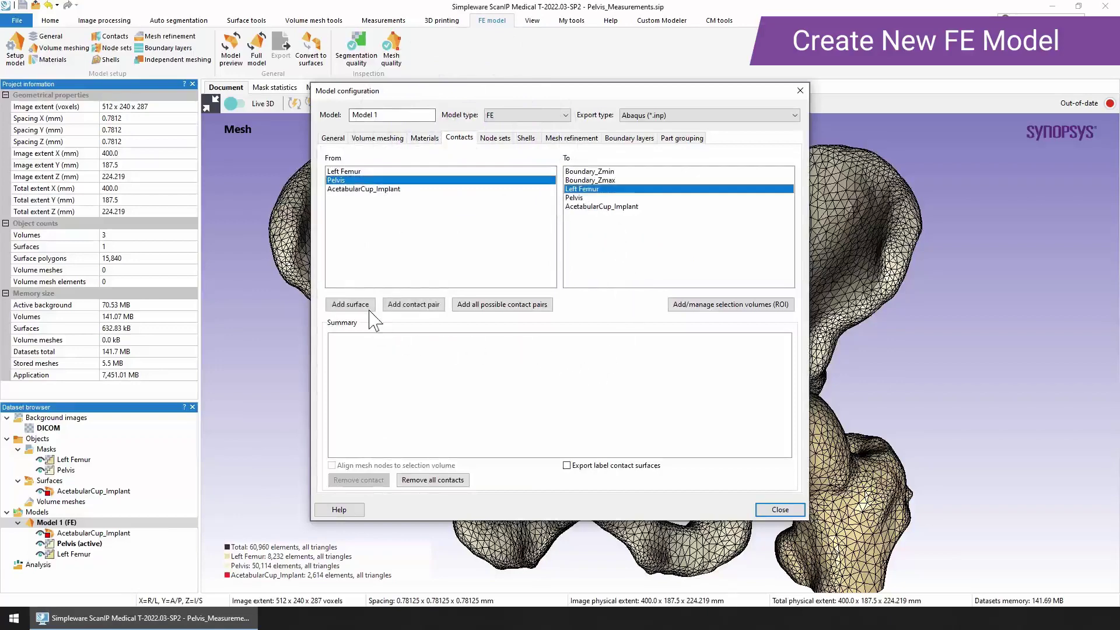
{"action": "left_click", "coordinate": [366, 304]}
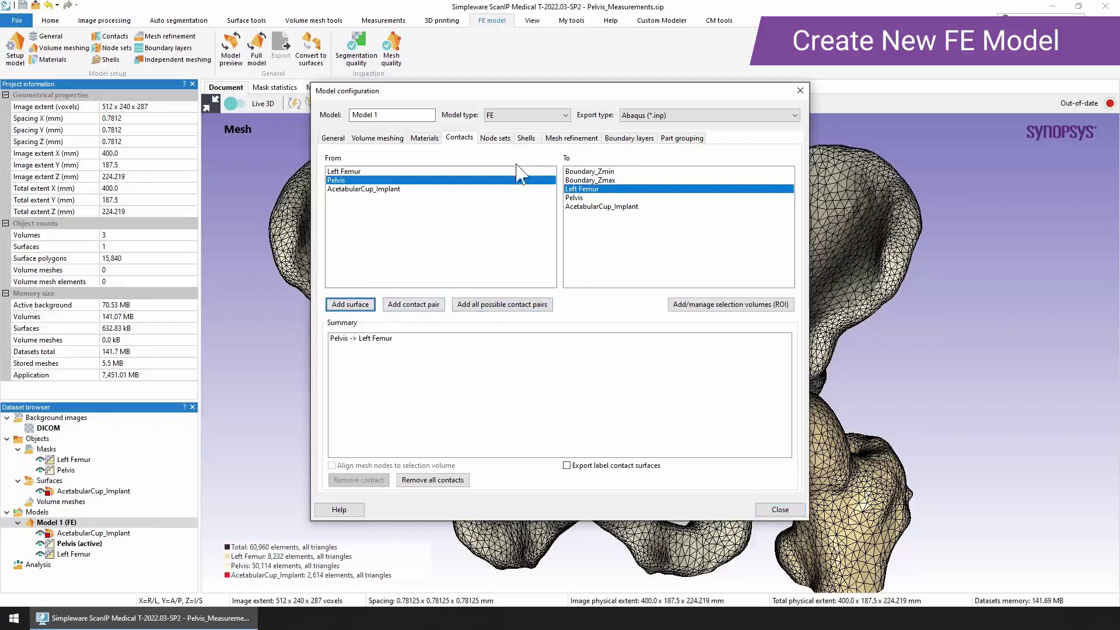
{"action": "left_click", "coordinate": [608, 207]}
{"action": "left_click", "coordinate": [352, 304]}
- Look through the Node sets and Shells settings, ending on Mesh refinement
{"action": "left_click", "coordinate": [495, 138]}
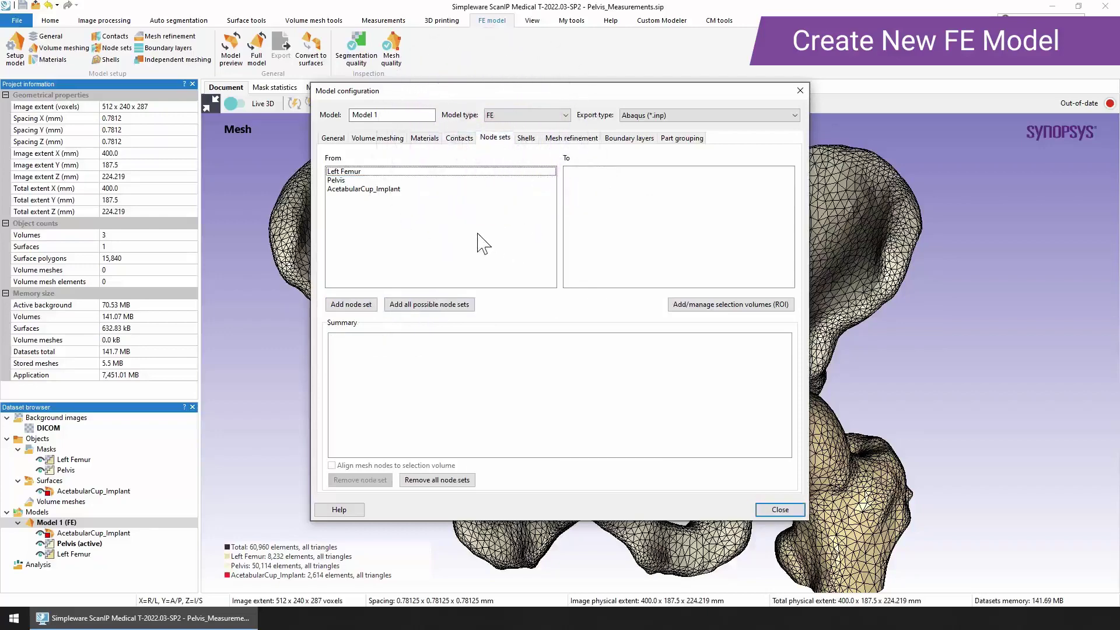
{"action": "left_click", "coordinate": [528, 139]}
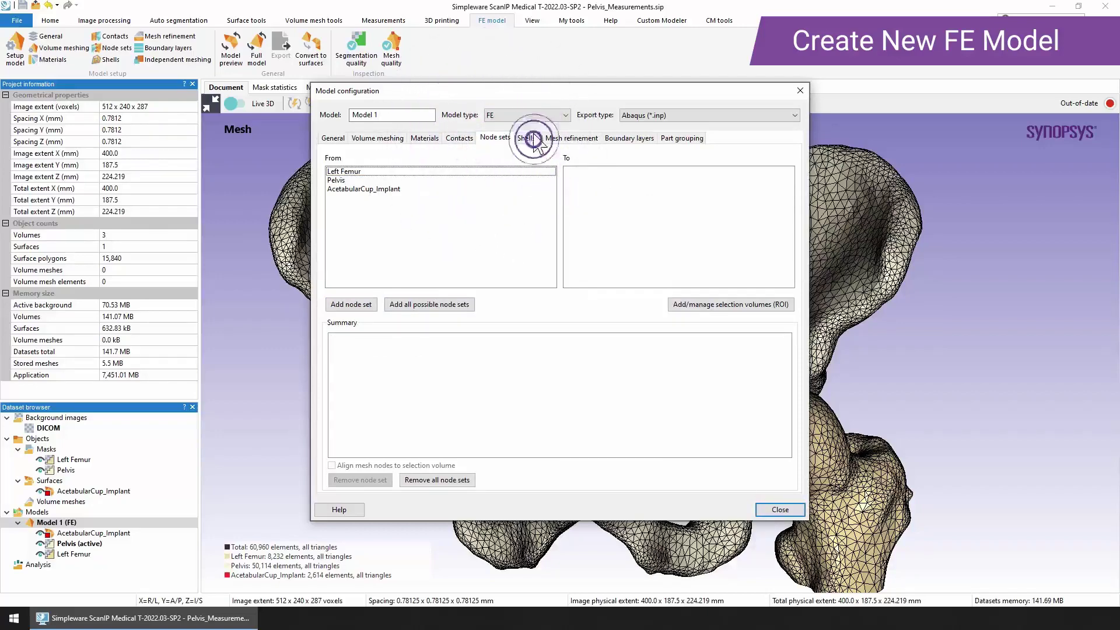
{"action": "left_click", "coordinate": [589, 139]}
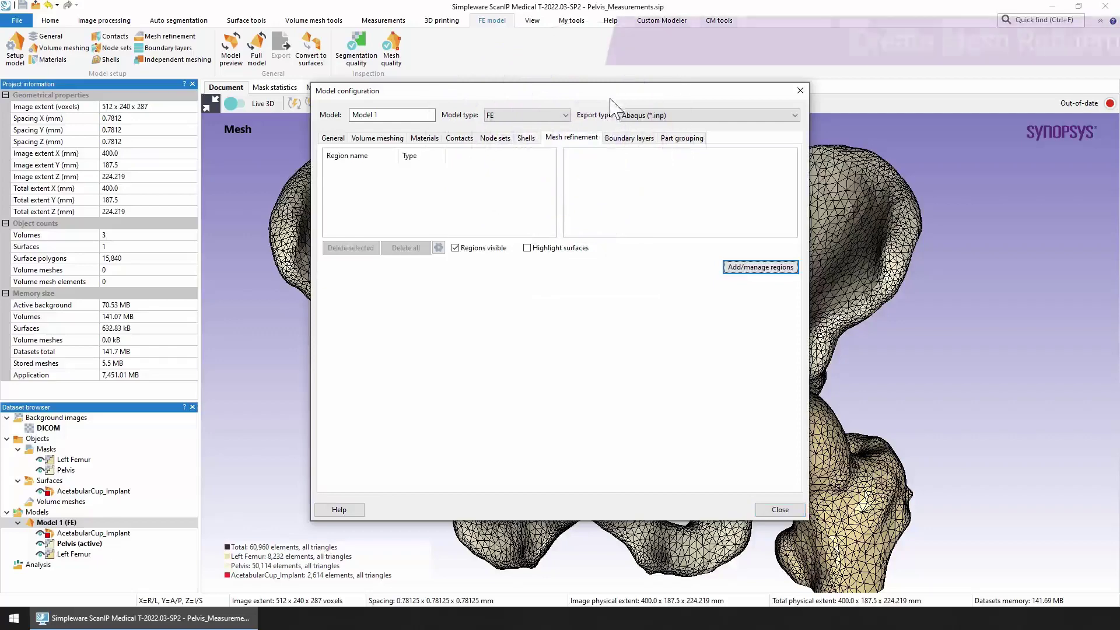
- Draw an ellipsoid refinement region as a sphere centred on the acetabular cup
{"action": "left_click_drag", "start_coordinate": [610, 96], "coordinate": [841, 80]}
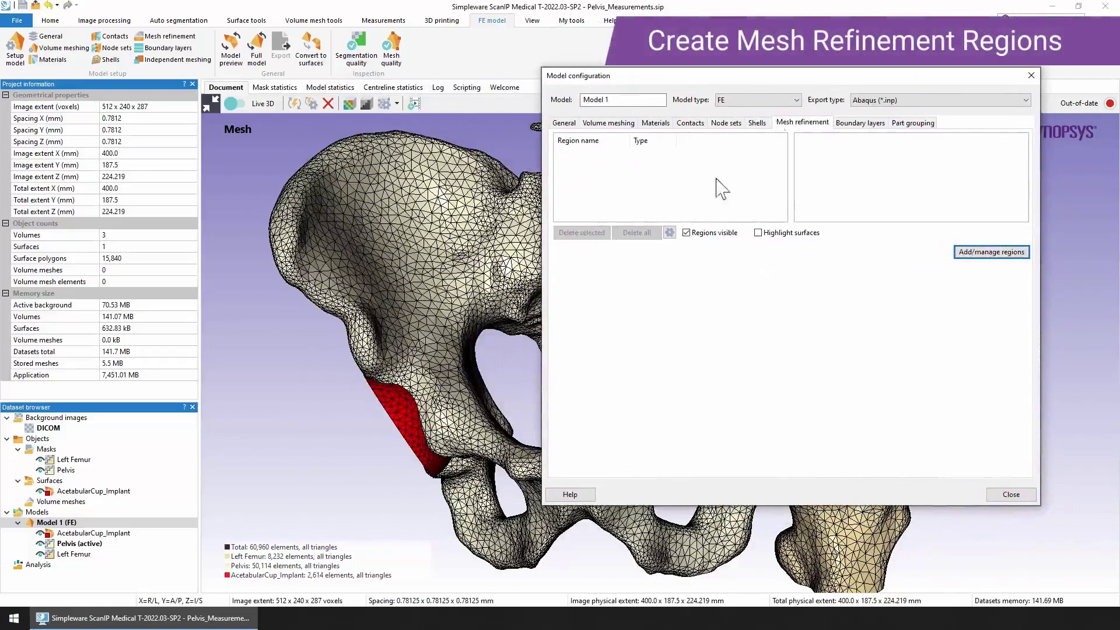
{"action": "left_click", "coordinate": [990, 252]}
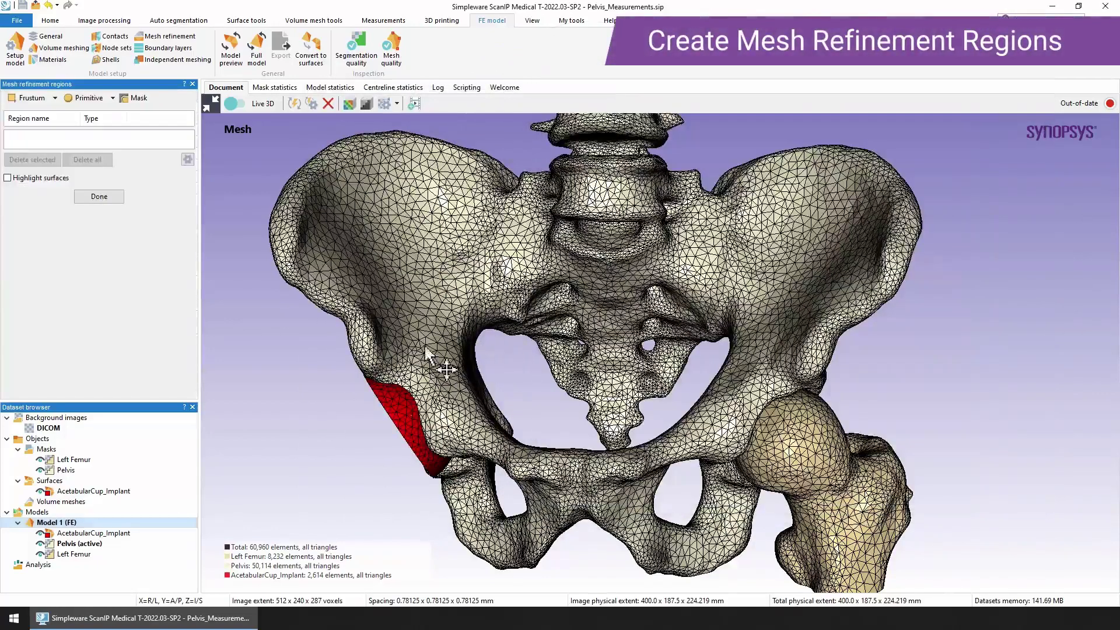
{"action": "left_click", "coordinate": [235, 103]}
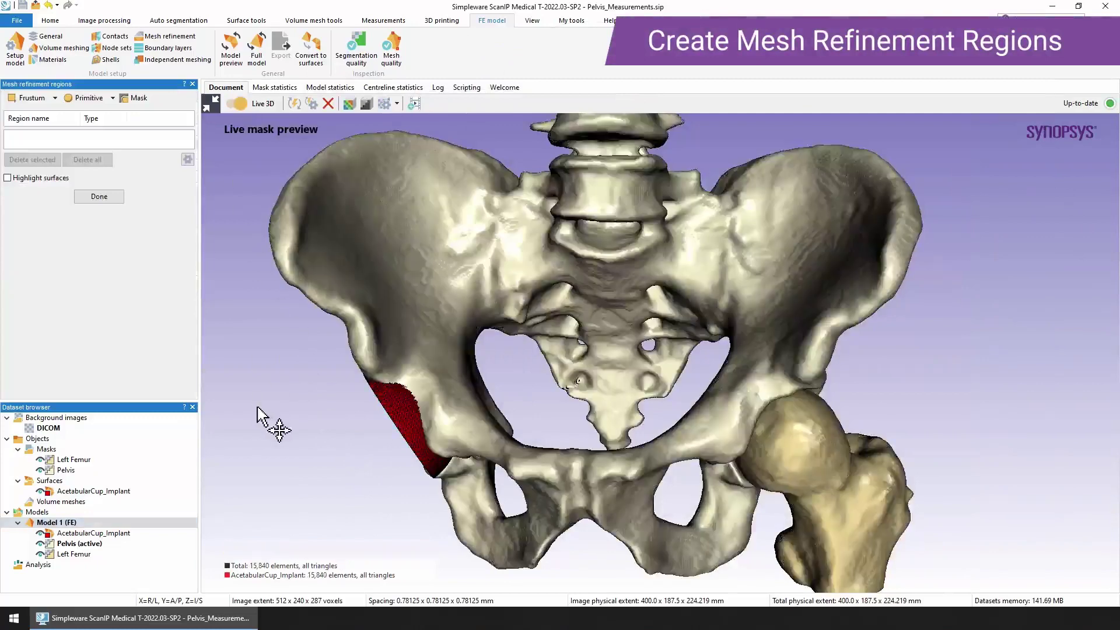
{"action": "left_click_drag", "start_coordinate": [274, 426], "coordinate": [542, 390]}
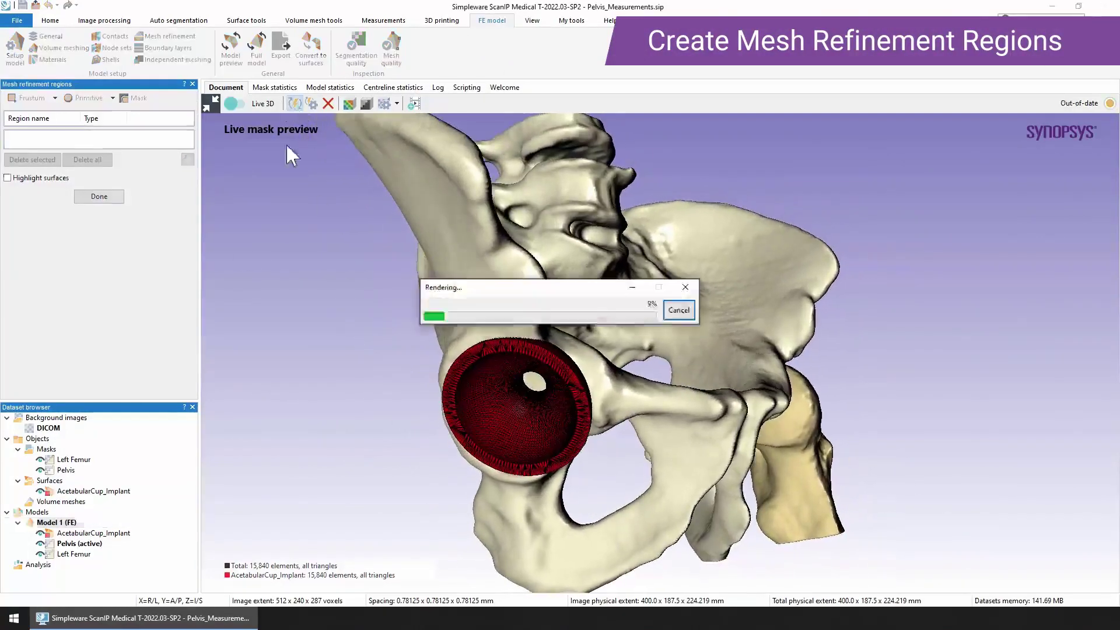
{"action": "left_click", "coordinate": [113, 98]}
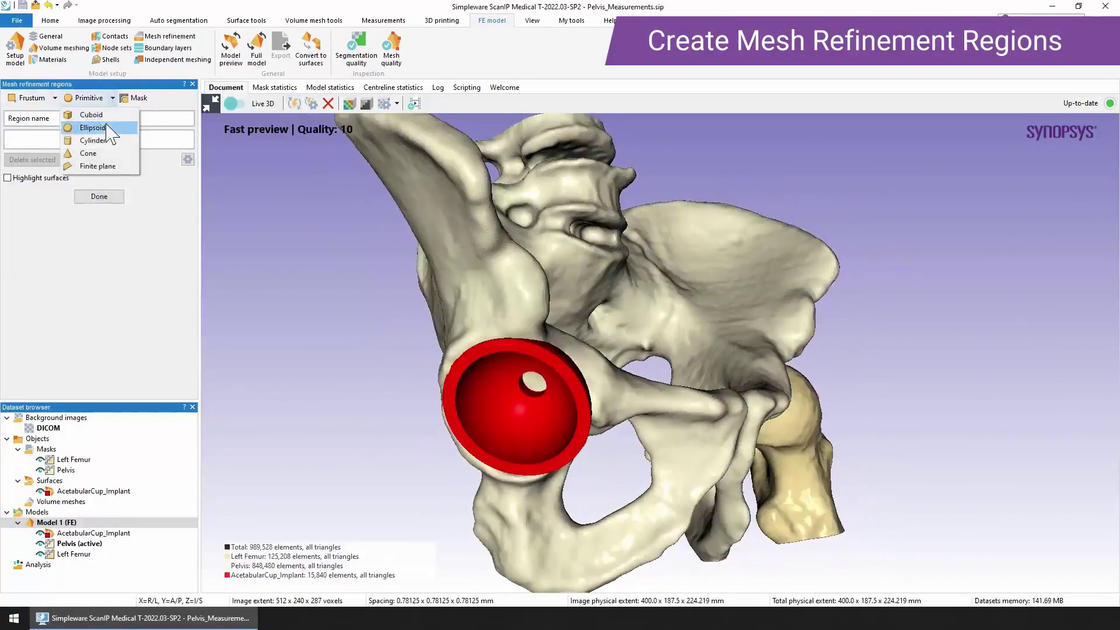
{"action": "left_click", "coordinate": [104, 128]}
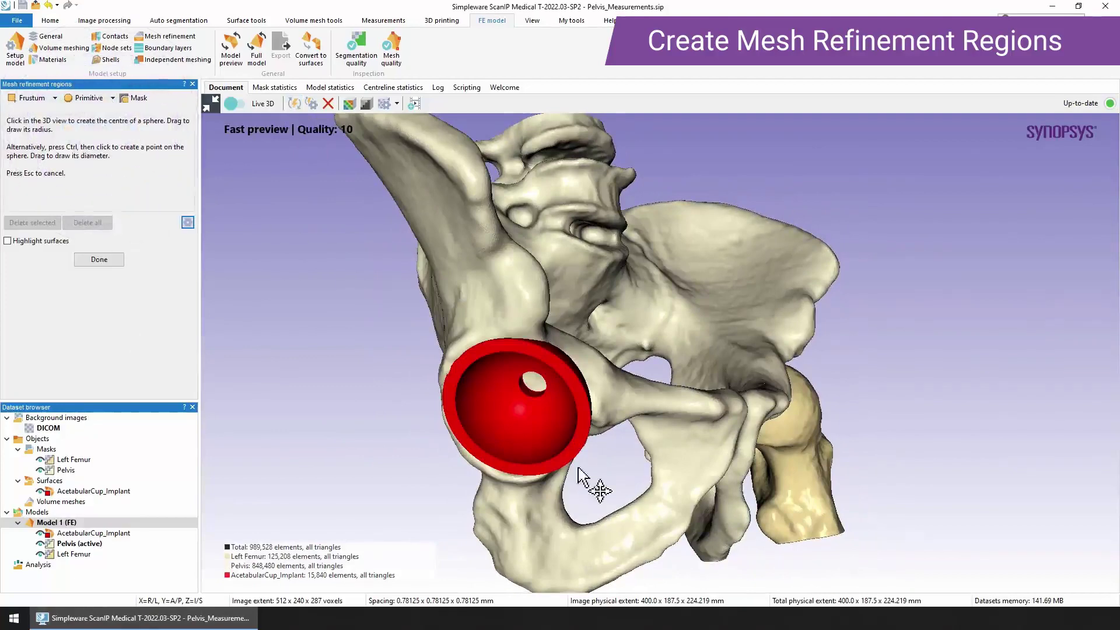
{"action": "left_click_drag", "start_coordinate": [534, 387], "coordinate": [574, 484]}
{"action": "left_click_drag", "start_coordinate": [325, 431], "coordinate": [130, 433]}
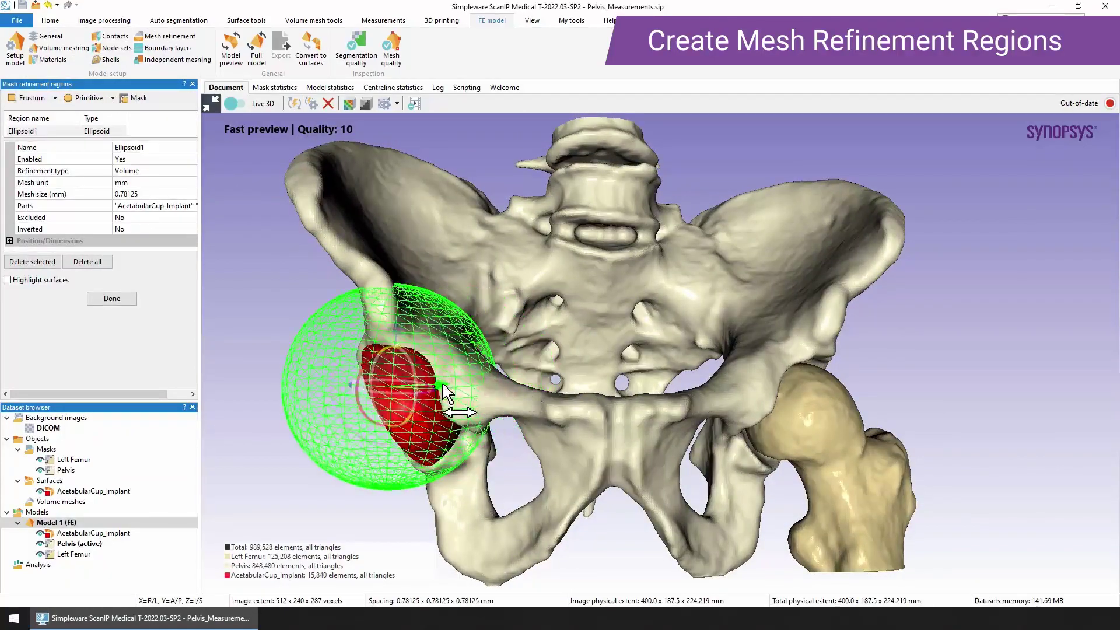
{"action": "mouse_move", "coordinate": [266, 512]}
{"action": "left_mouse_down"}
{"action": "mouse_move", "coordinate": [608, 513]}
{"action": "mouse_move", "coordinate": [259, 504]}
{"action": "left_mouse_up"}
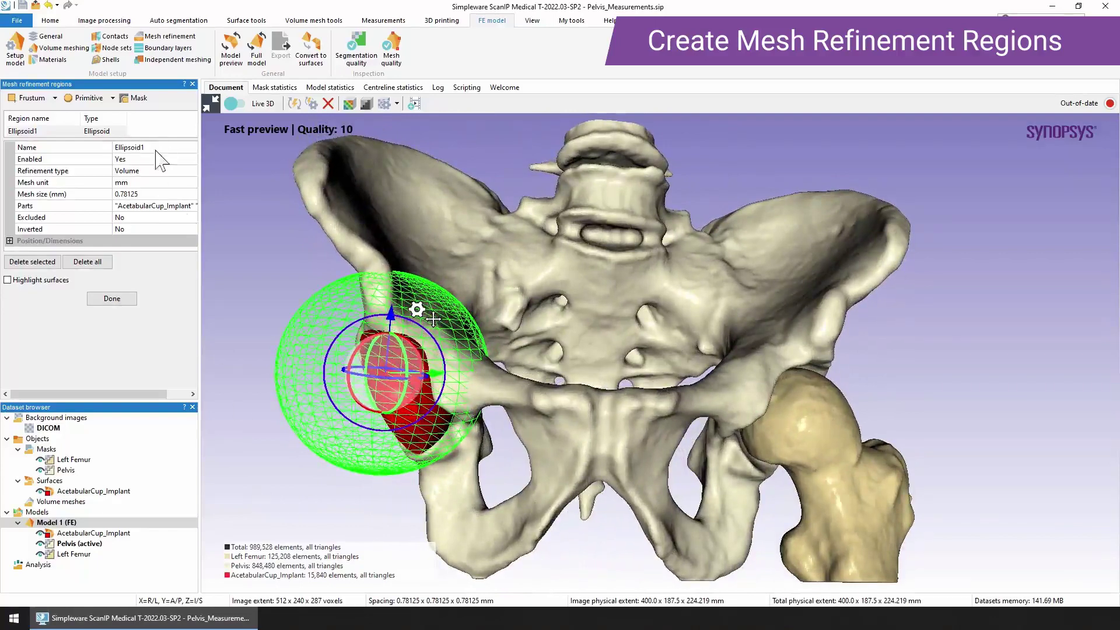
- Give Ellipsoid1 a 0.8 mm mesh size, affecting only the Pelvis
{"action": "left_click", "coordinate": [147, 194]}
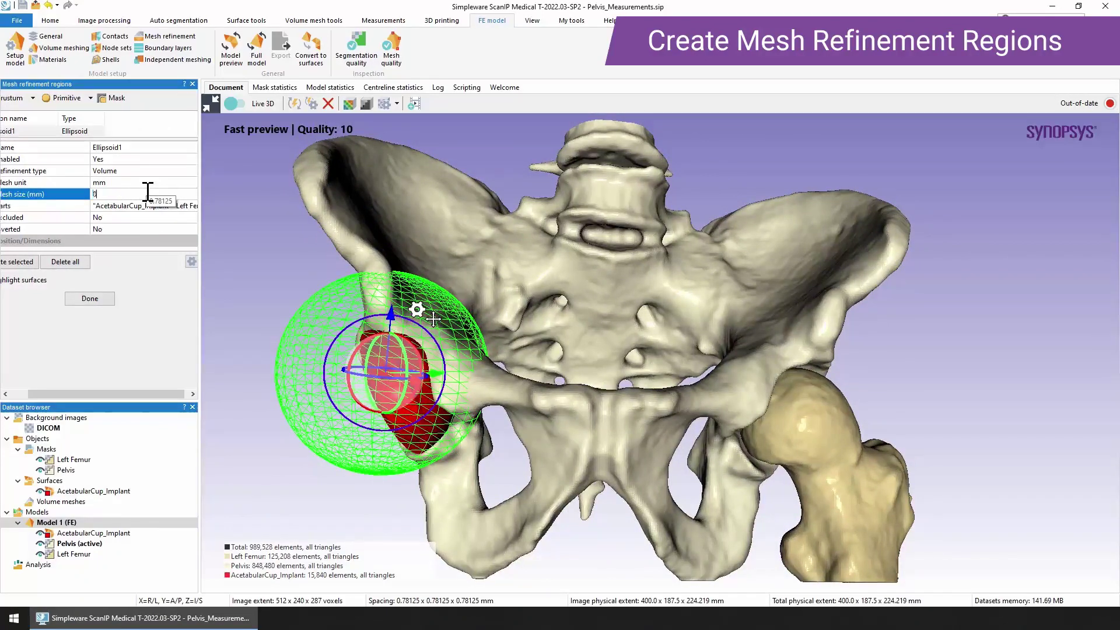
{"action": "left_click", "coordinate": [148, 205]}
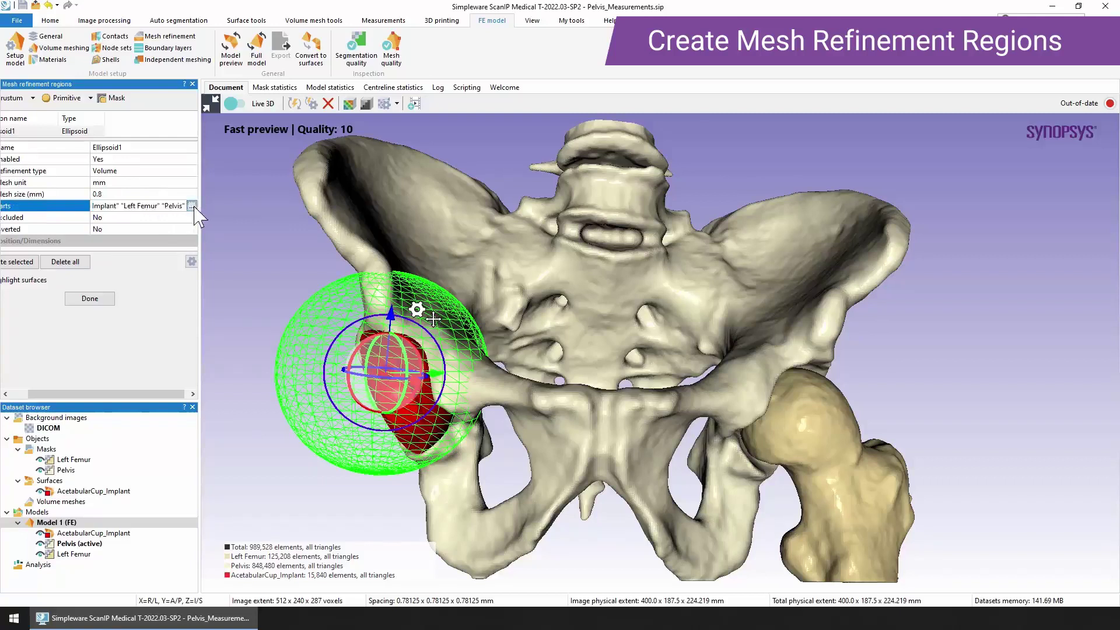
{"action": "left_click", "coordinate": [191, 206]}
{"action": "left_click_drag", "start_coordinate": [128, 224], "coordinate": [227, 228]}
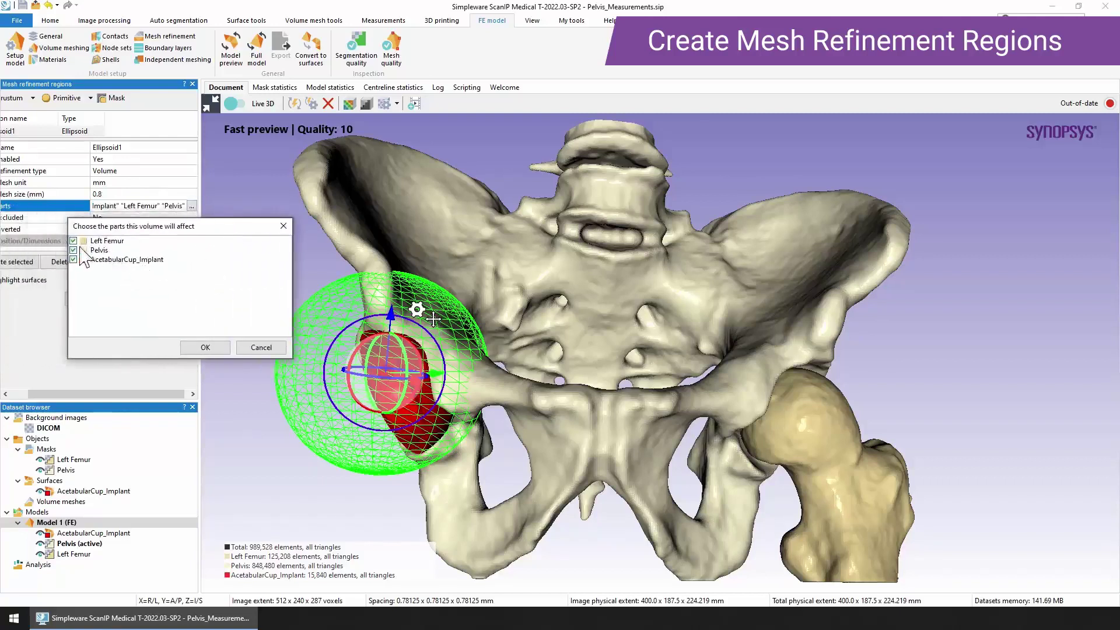
{"action": "left_click", "coordinate": [205, 347]}
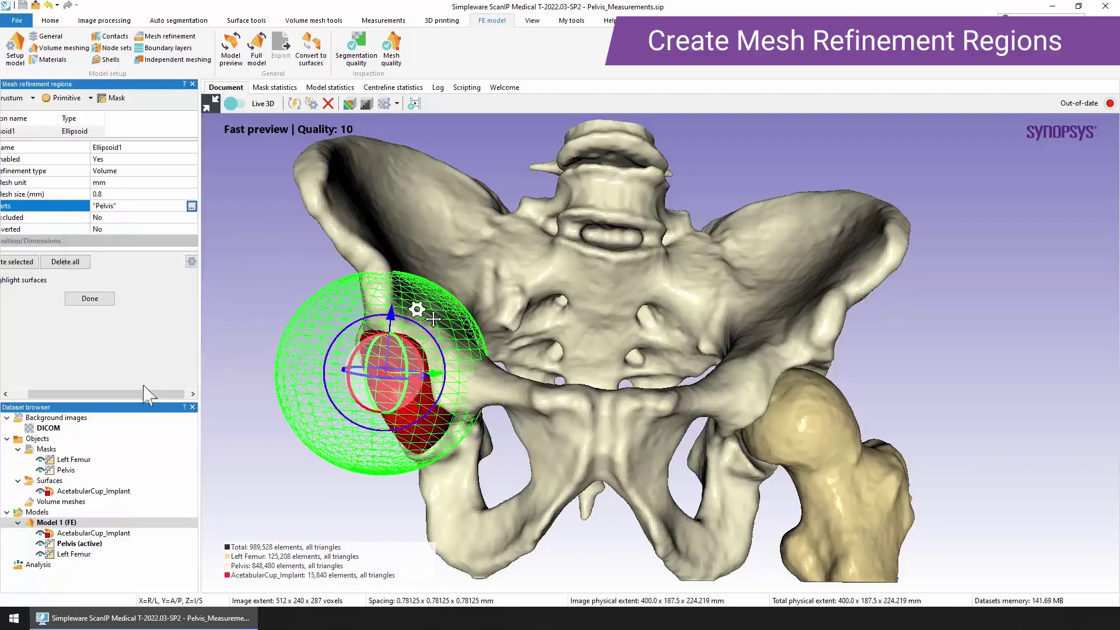
{"action": "left_click_drag", "start_coordinate": [140, 392], "coordinate": [122, 393]}
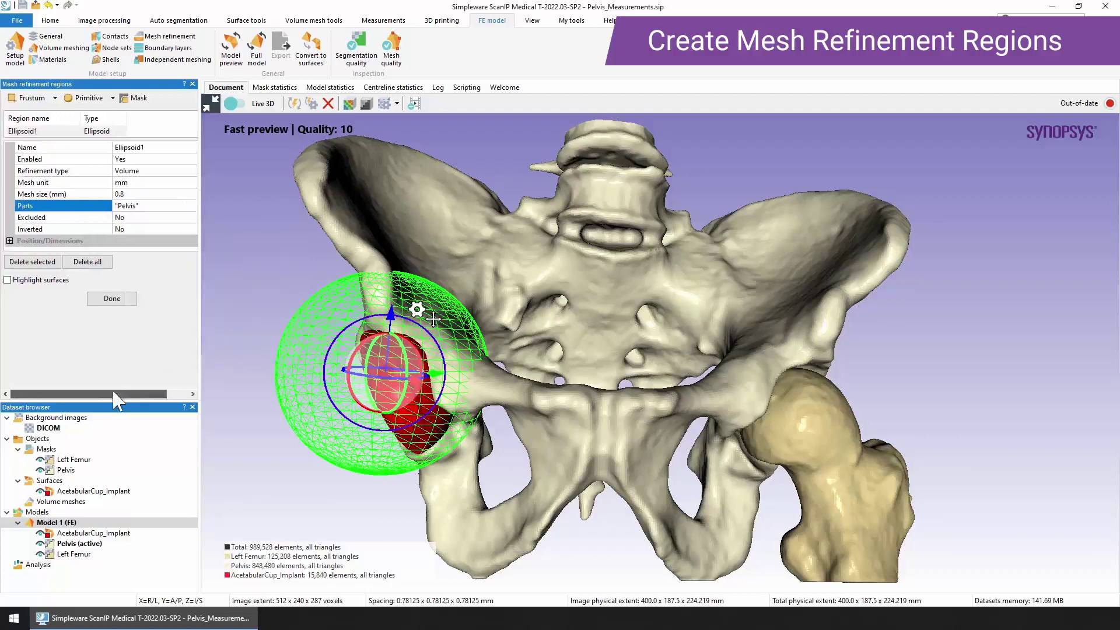
- Finish the refinement regions, check Boundary layers and Part grouping, and close Model 1's configuration
{"action": "left_click", "coordinate": [112, 299]}
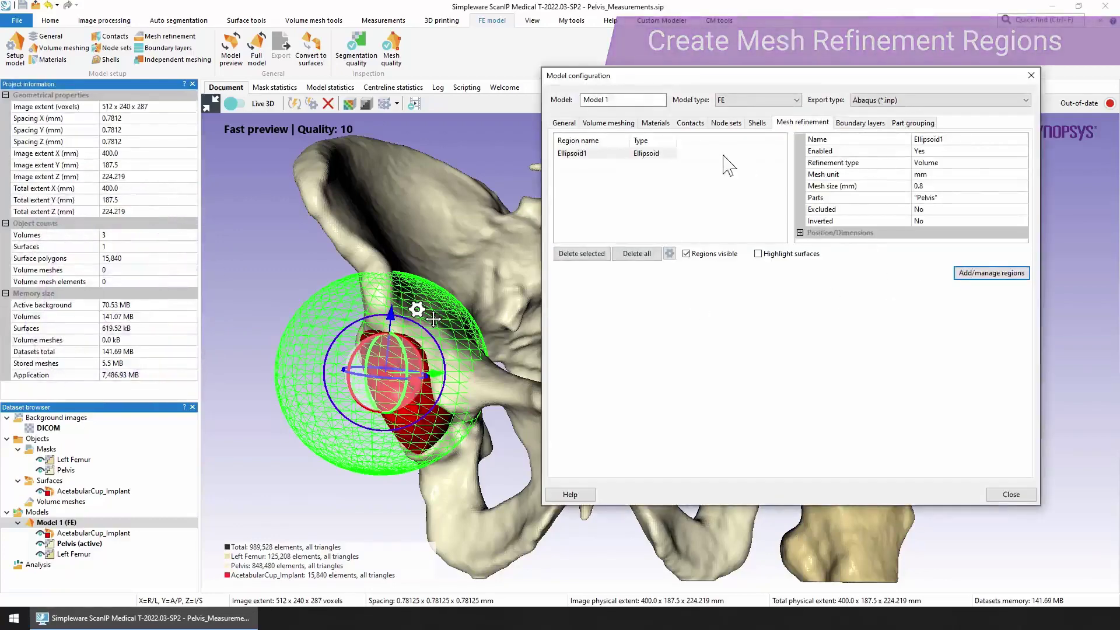
{"action": "left_click", "coordinate": [862, 125]}
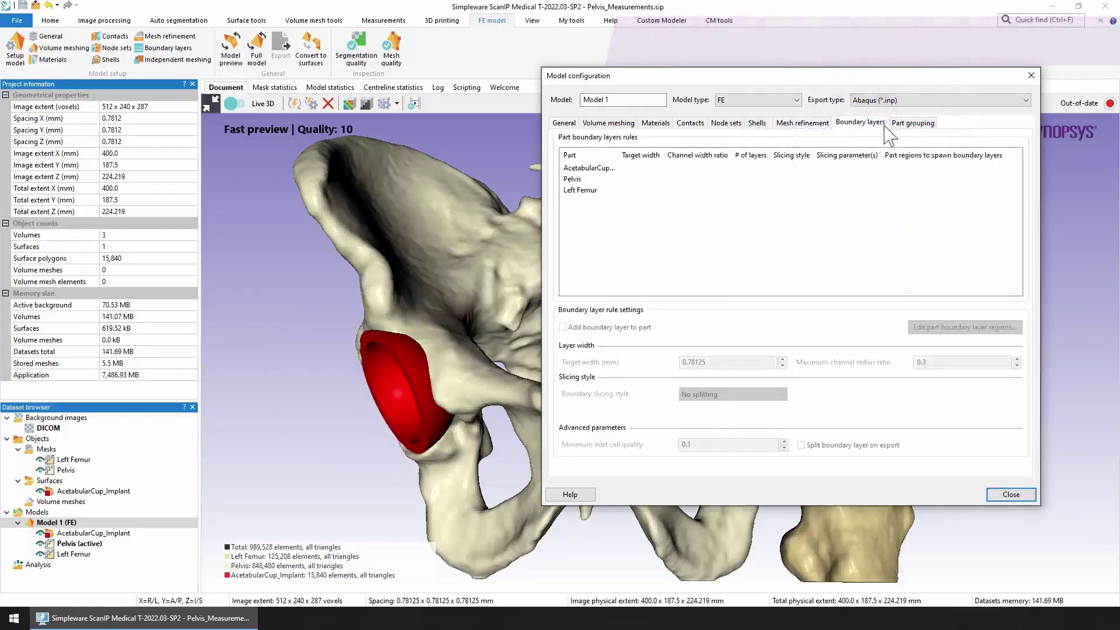
{"action": "left_click", "coordinate": [914, 124]}
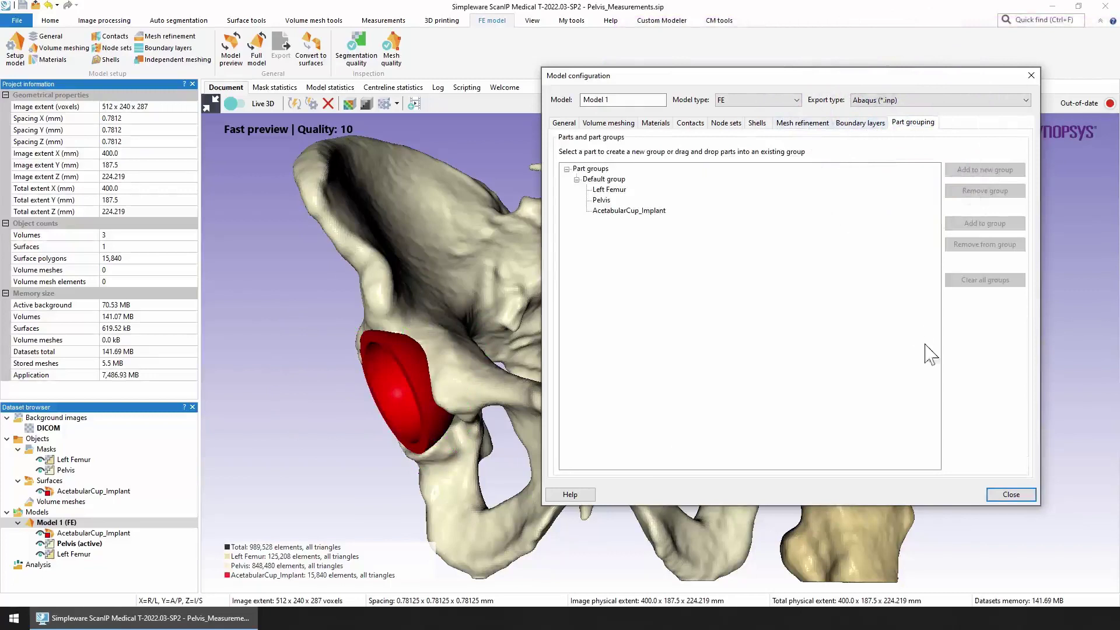
{"action": "left_click", "coordinate": [1010, 494]}
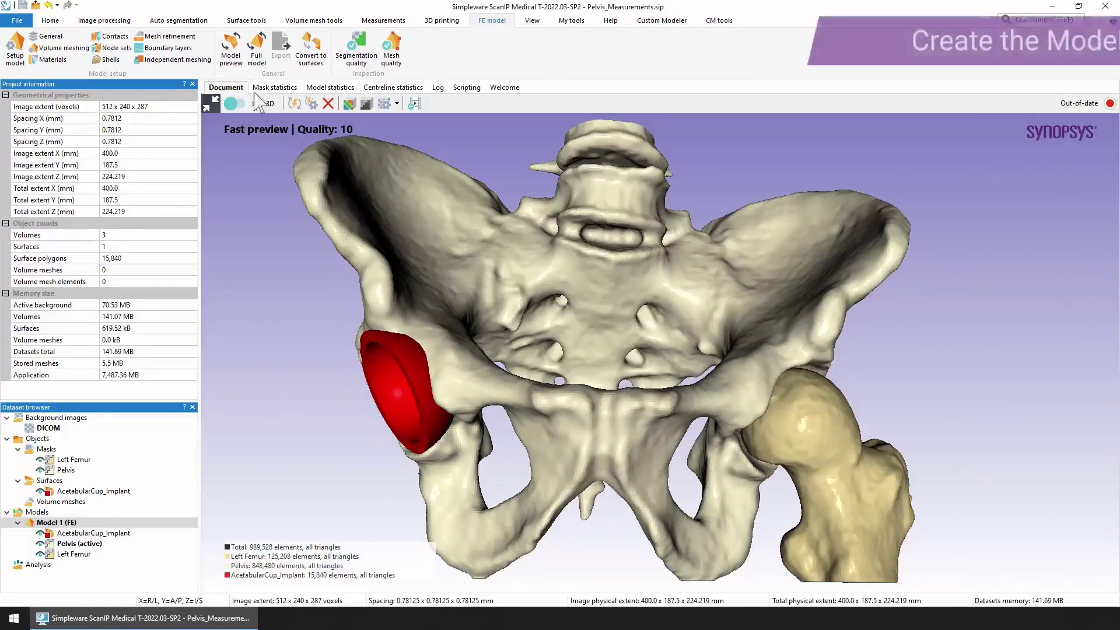
- Generate the full-model tetrahedral mesh (976,739 elements) and acknowledge the success message
{"action": "left_click", "coordinate": [257, 63]}
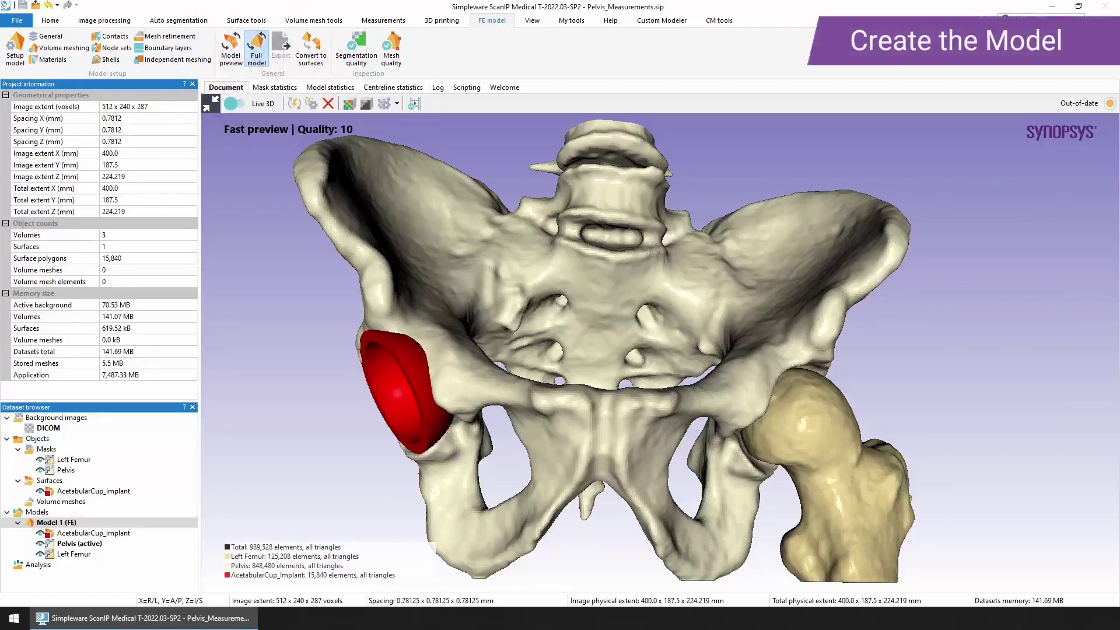
{"action": "left_click", "coordinate": [676, 307]}
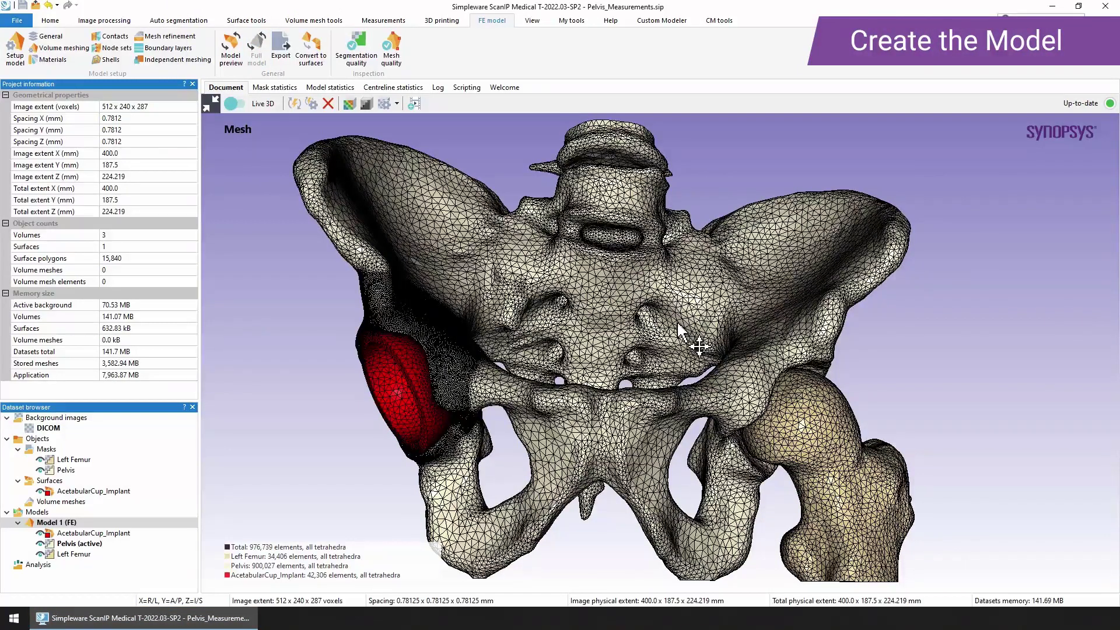
{"action": "left_click_drag", "start_coordinate": [520, 487], "coordinate": [435, 530]}
{"action": "left_click_drag", "start_coordinate": [441, 458], "coordinate": [450, 431]}
- Inspect the refined socket and the isolated cup mesh by hiding and showing pelvis, femur and cup
{"action": "left_click", "coordinate": [41, 533]}
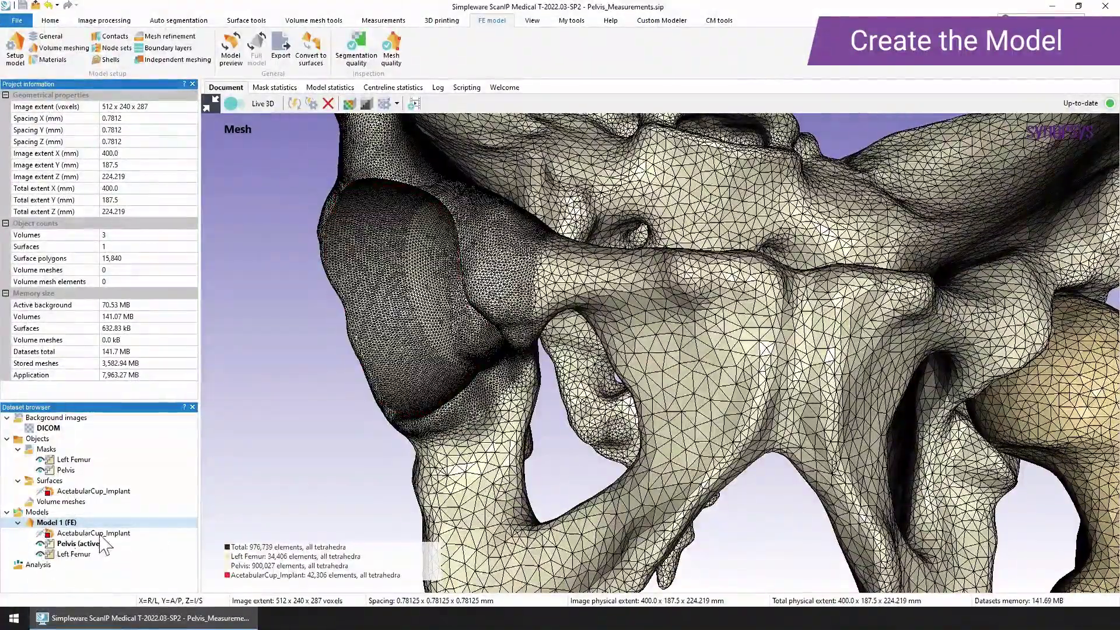
{"action": "left_click_drag", "start_coordinate": [362, 425], "coordinate": [363, 449]}
{"action": "left_click", "coordinate": [40, 532]}
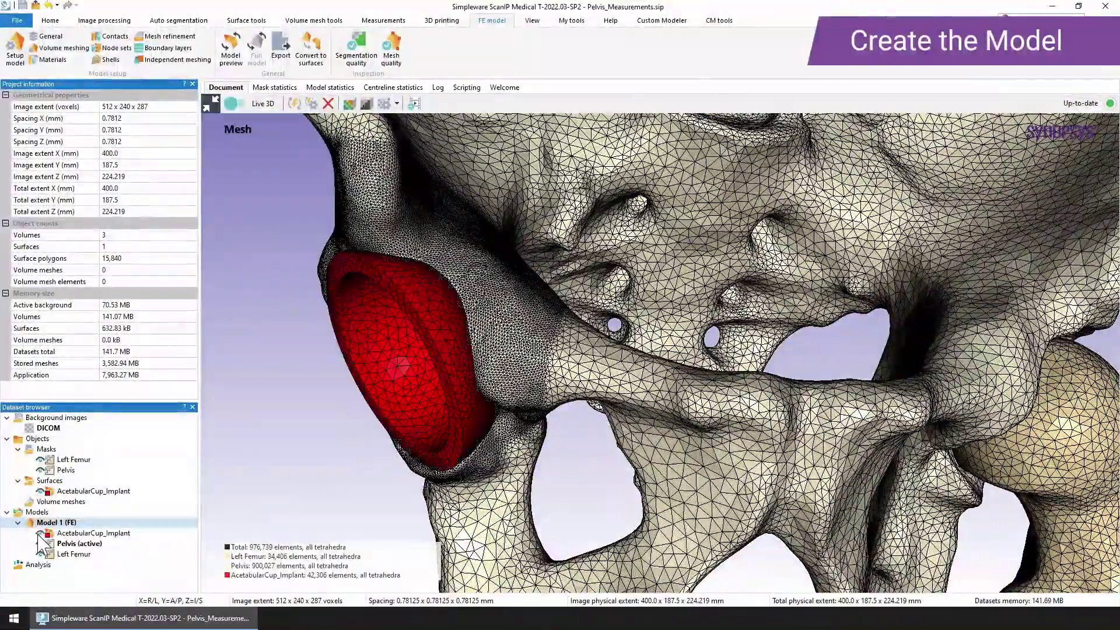
{"action": "left_click", "coordinate": [40, 543]}
{"action": "left_click", "coordinate": [40, 554]}
{"action": "left_click_drag", "start_coordinate": [531, 462], "coordinate": [482, 367]}
{"action": "scroll", "coordinate": [461, 350], "scroll_direction": "up", "scroll_amount": 5}
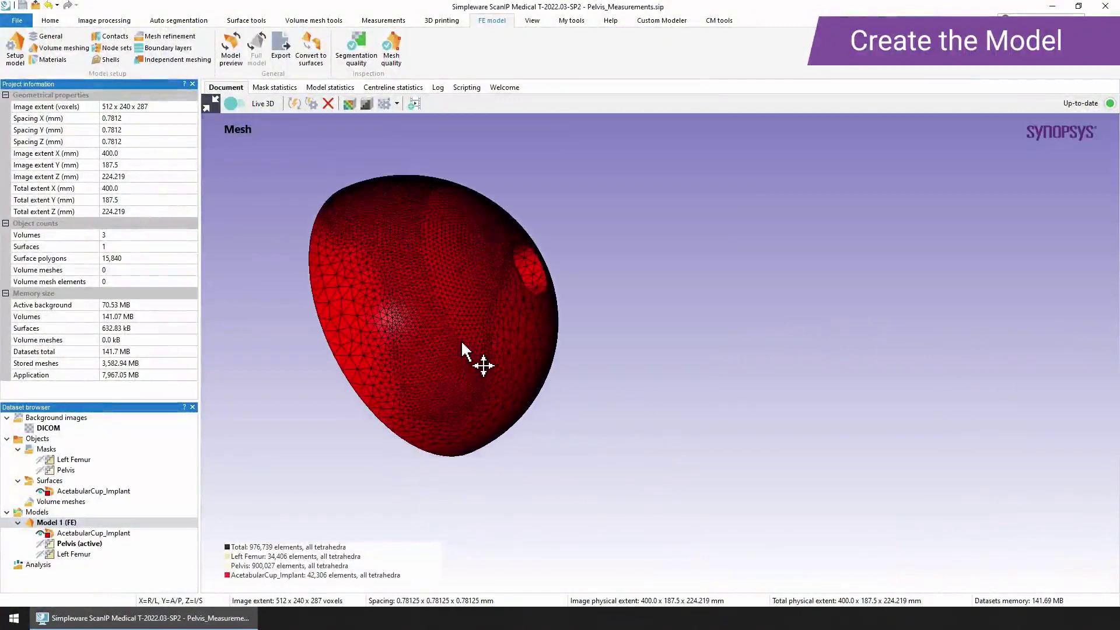
{"action": "left_click_drag", "start_coordinate": [420, 297], "coordinate": [435, 333]}
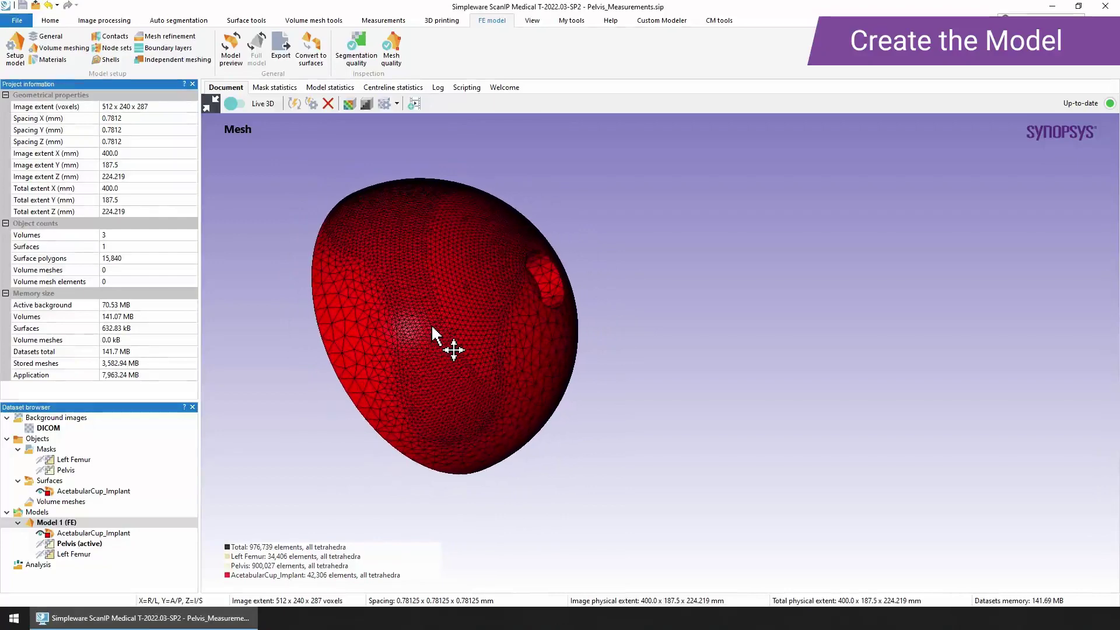
{"action": "left_click", "coordinate": [41, 544]}
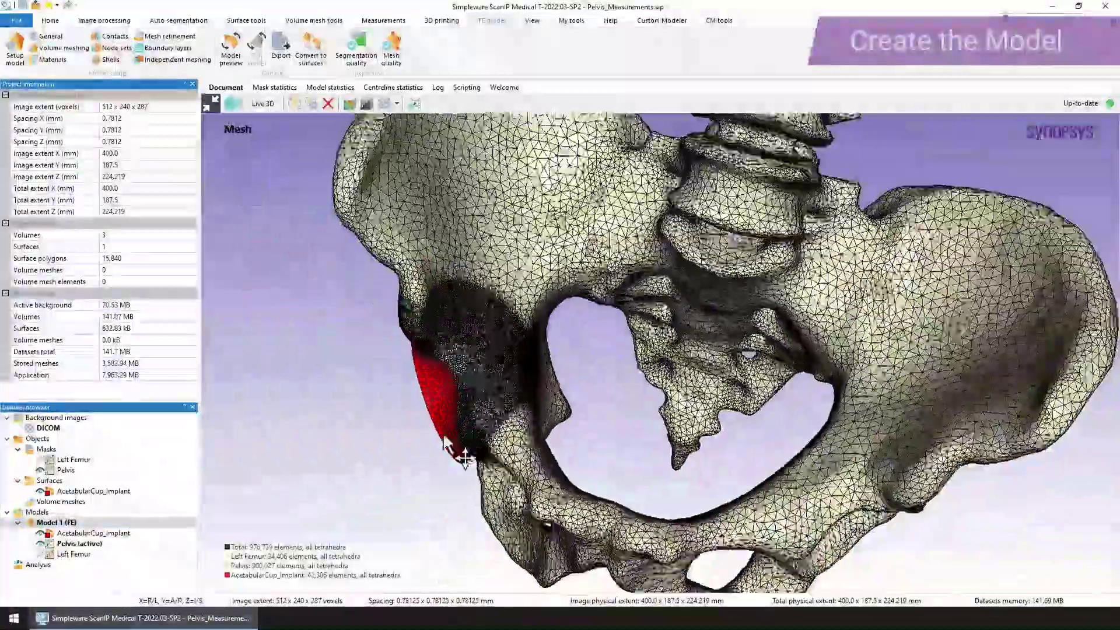
{"action": "left_click_drag", "start_coordinate": [446, 446], "coordinate": [582, 393]}
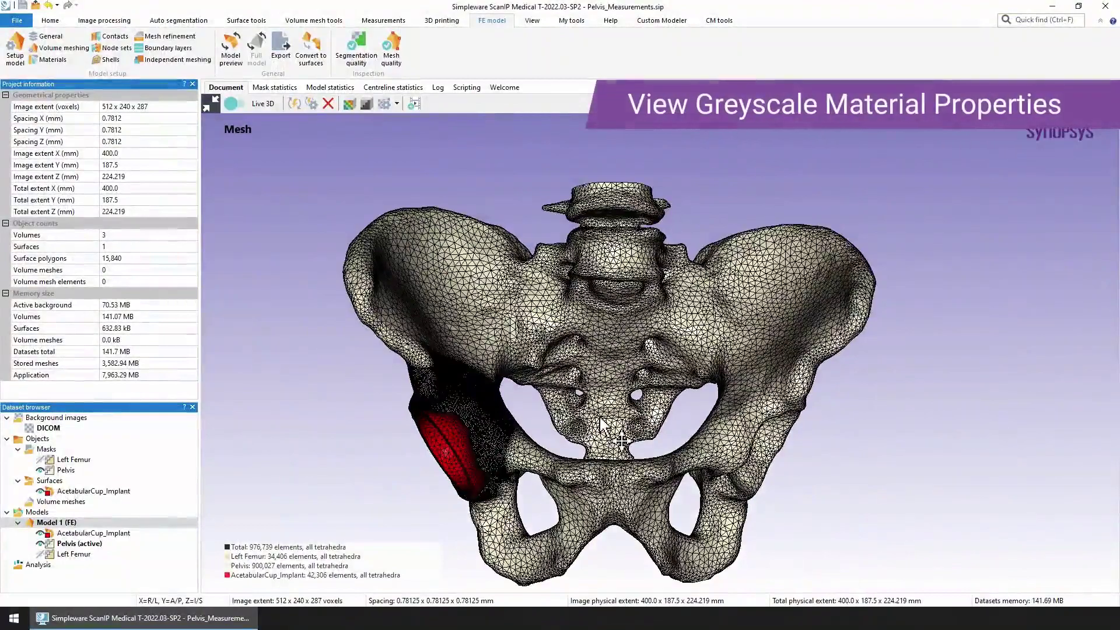
- Colour the Pelvis mesh by Mass density, legend ranging 2.11e-10 to 1.651e-09, and inspect it
{"action": "middle_click_drag", "start_coordinate": [603, 426], "coordinate": [589, 409]}
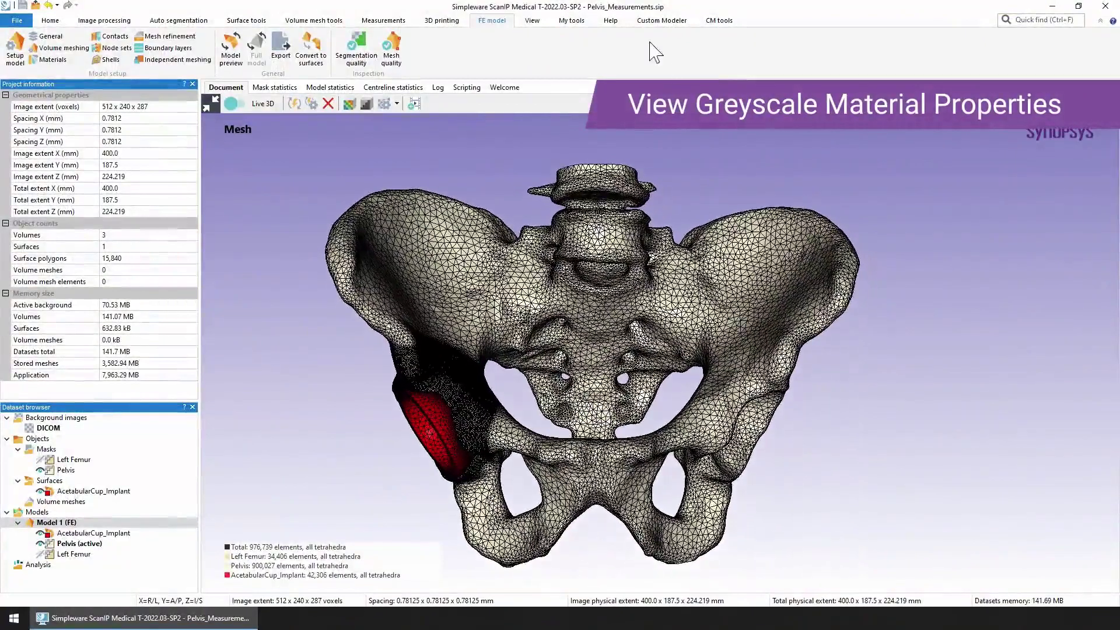
{"action": "left_click", "coordinate": [532, 22]}
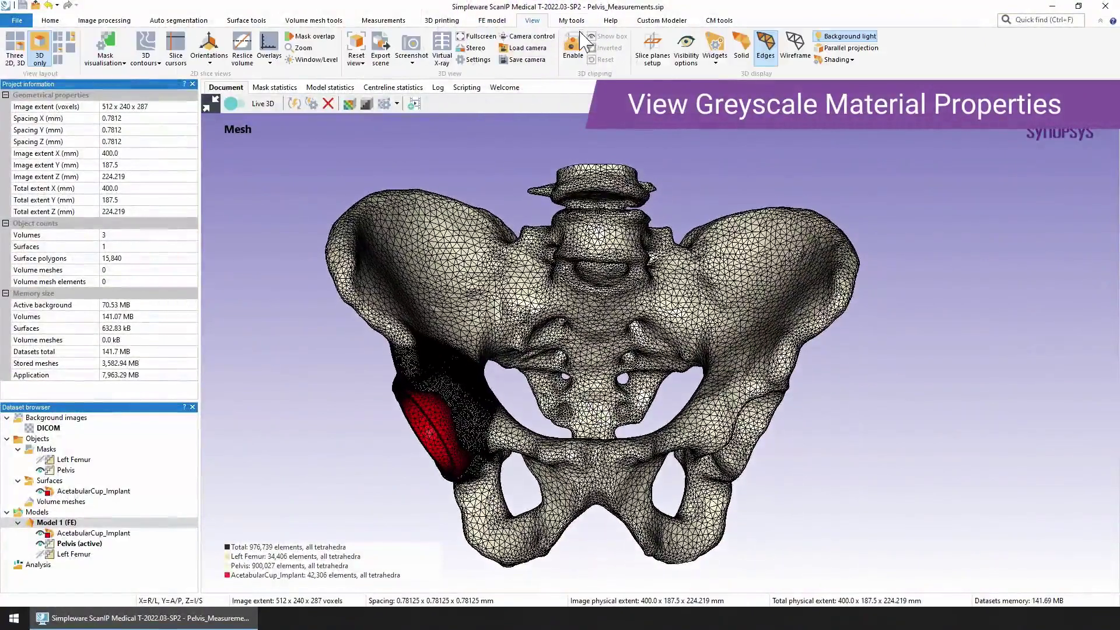
{"action": "left_click", "coordinate": [685, 49]}
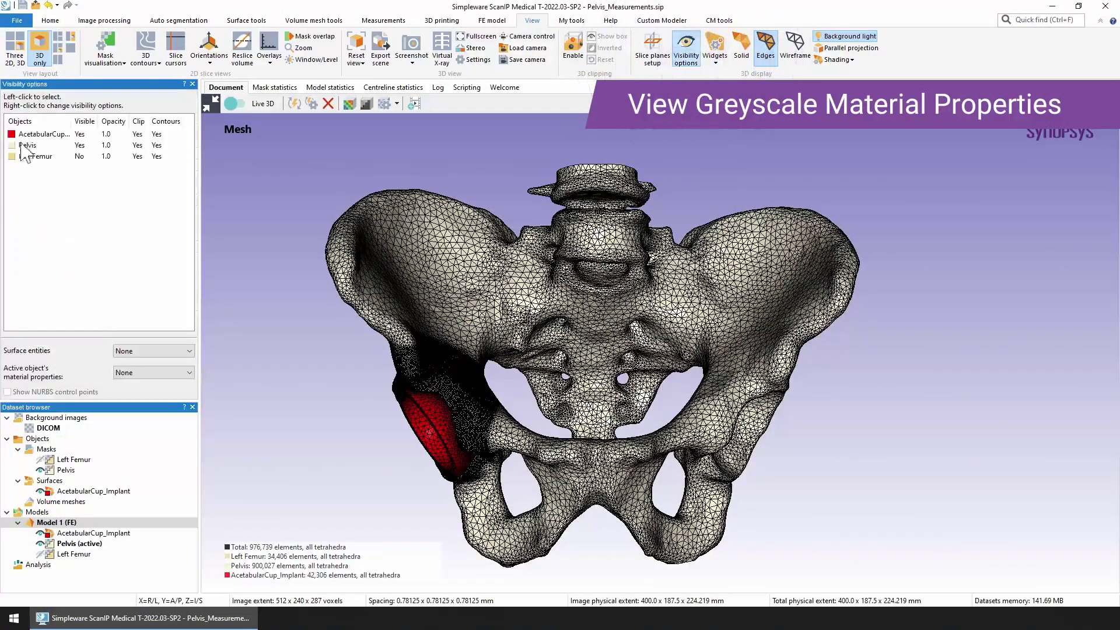
{"action": "left_click", "coordinate": [88, 543]}
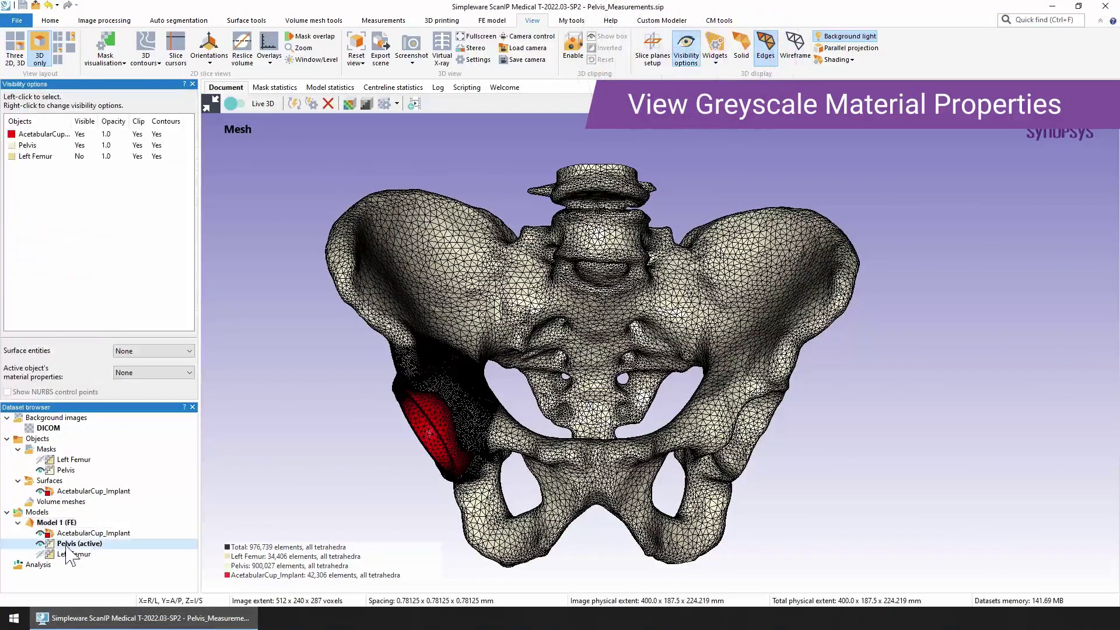
{"action": "left_click", "coordinate": [35, 146]}
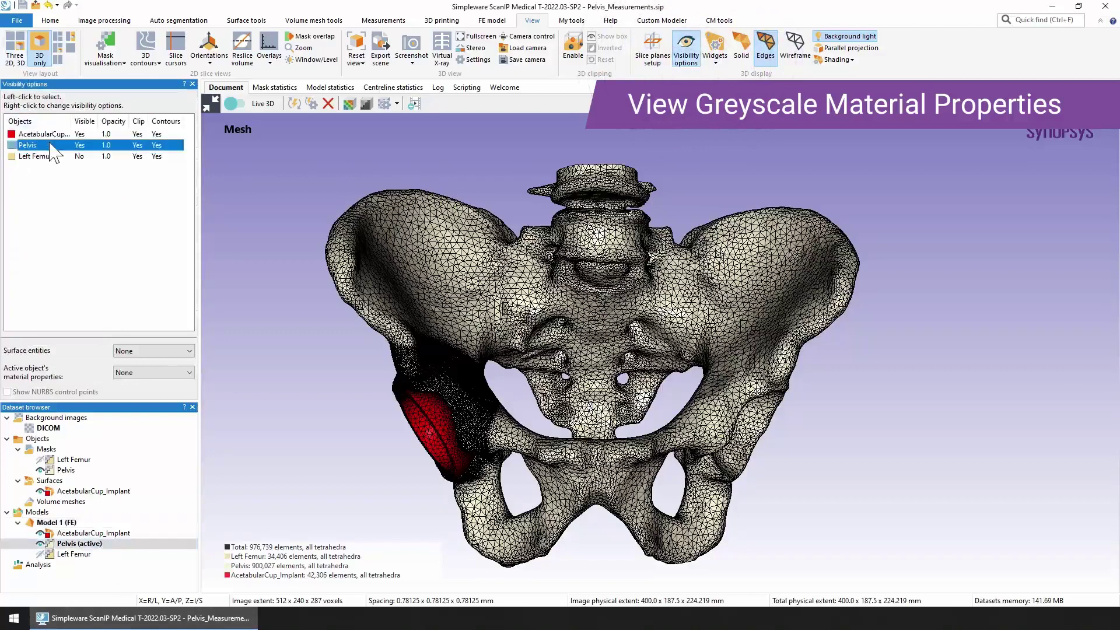
{"action": "right_click", "coordinate": [58, 149]}
{"action": "left_click", "coordinate": [127, 374]}
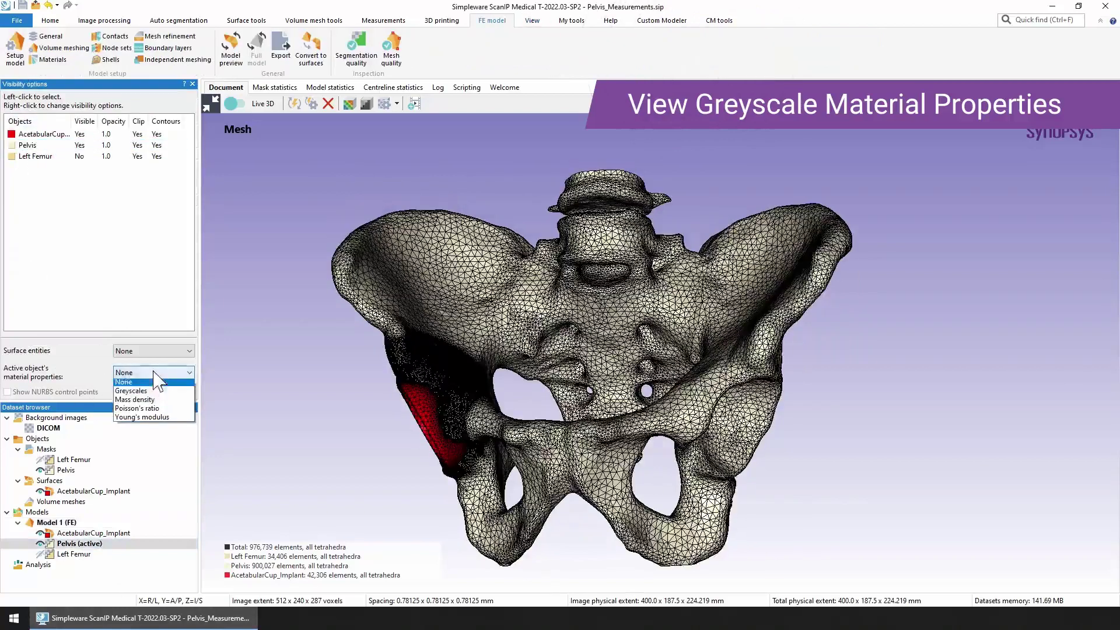
{"action": "left_click", "coordinate": [153, 403]}
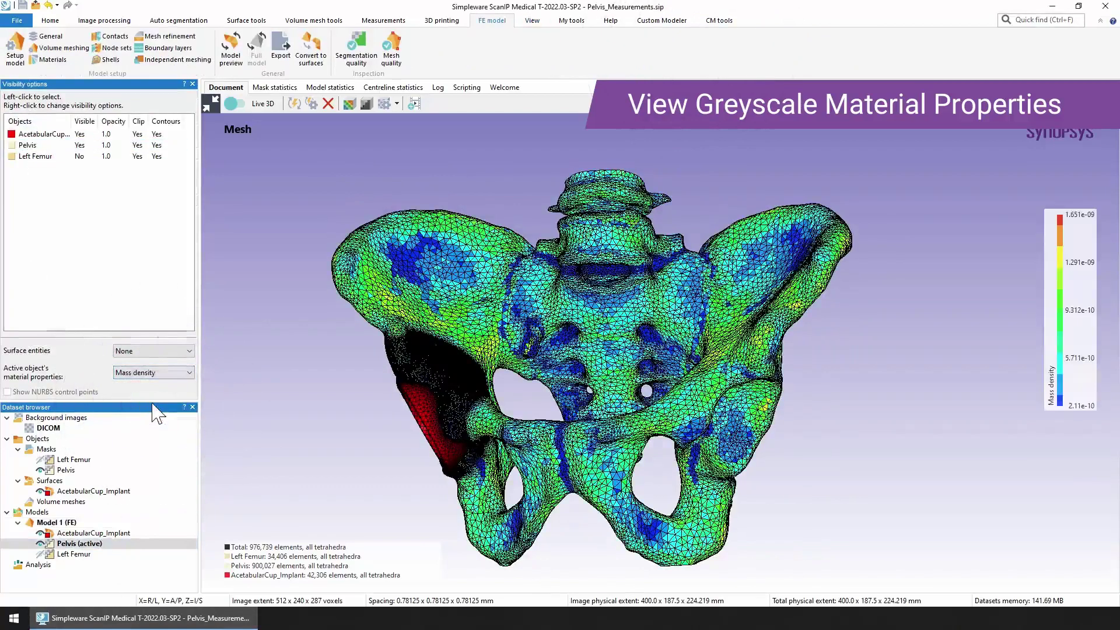
{"action": "left_click_drag", "start_coordinate": [392, 442], "coordinate": [461, 398]}
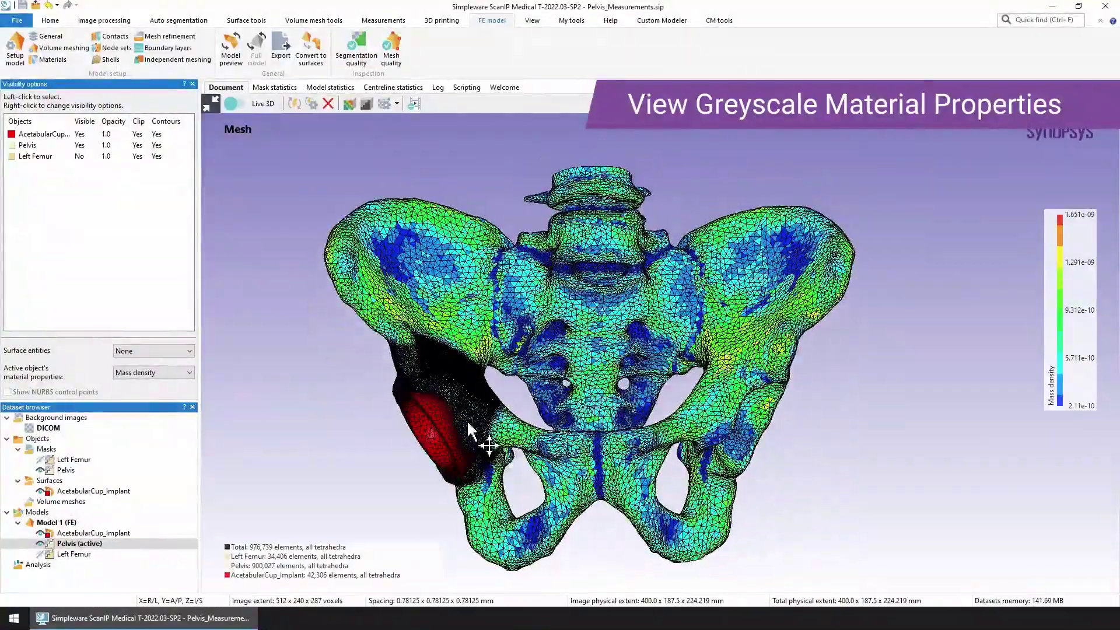
{"action": "scroll", "coordinate": [465, 424], "scroll_direction": "up", "scroll_amount": 10}
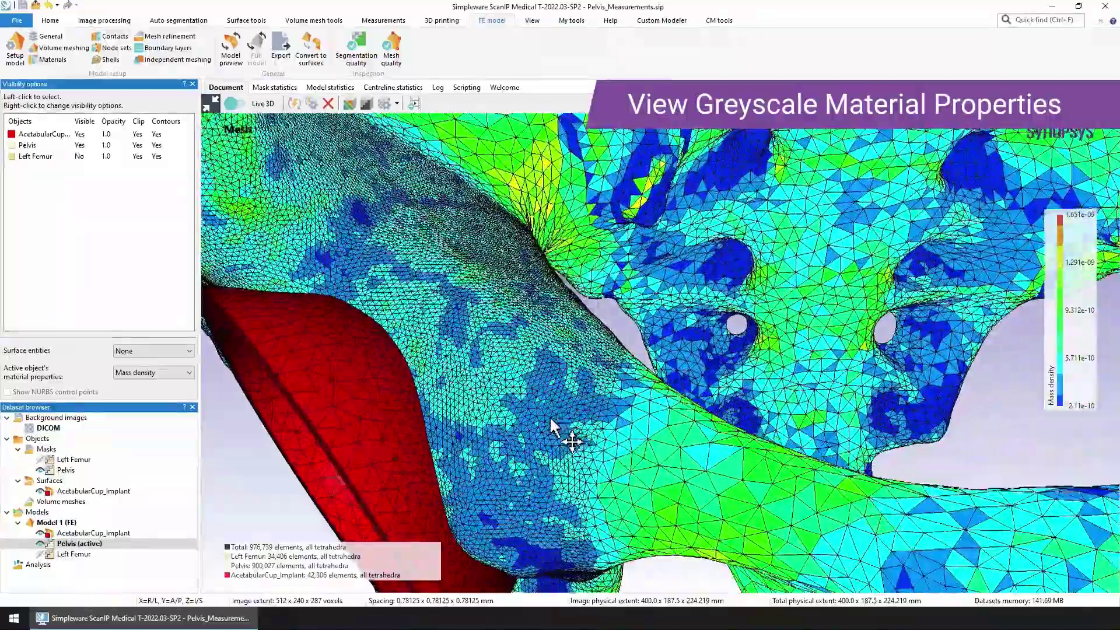
{"action": "left_click_drag", "start_coordinate": [553, 427], "coordinate": [521, 423]}
{"action": "scroll", "coordinate": [521, 423], "scroll_direction": "down", "scroll_amount": 8}
{"action": "left_click_drag", "start_coordinate": [723, 403], "coordinate": [670, 372]}
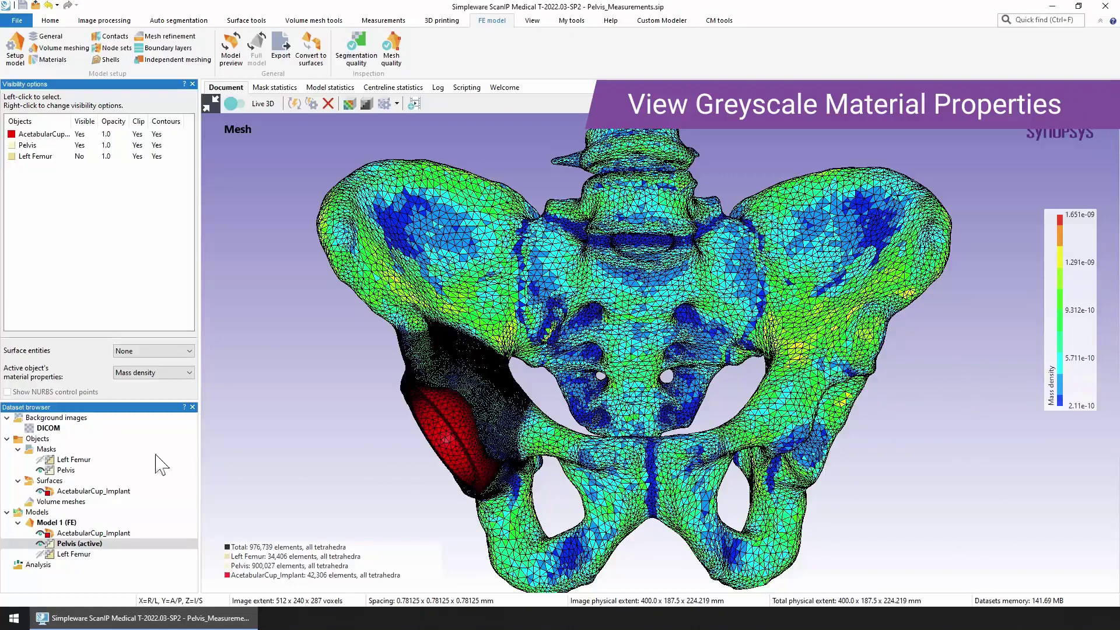
- Remove the mass density colouring and display the contact surfaces between the parts
{"action": "left_click", "coordinate": [168, 373]}
{"action": "left_click", "coordinate": [168, 383]}
{"action": "left_click", "coordinate": [175, 372]}
{"action": "left_click", "coordinate": [156, 382]}
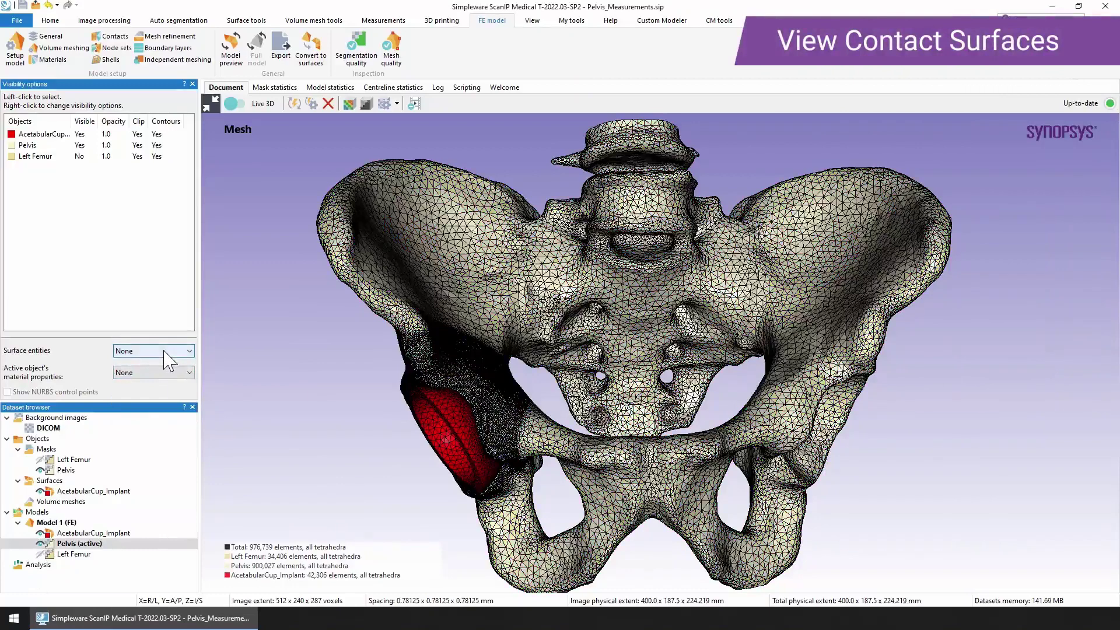
{"action": "left_click", "coordinate": [165, 351]}
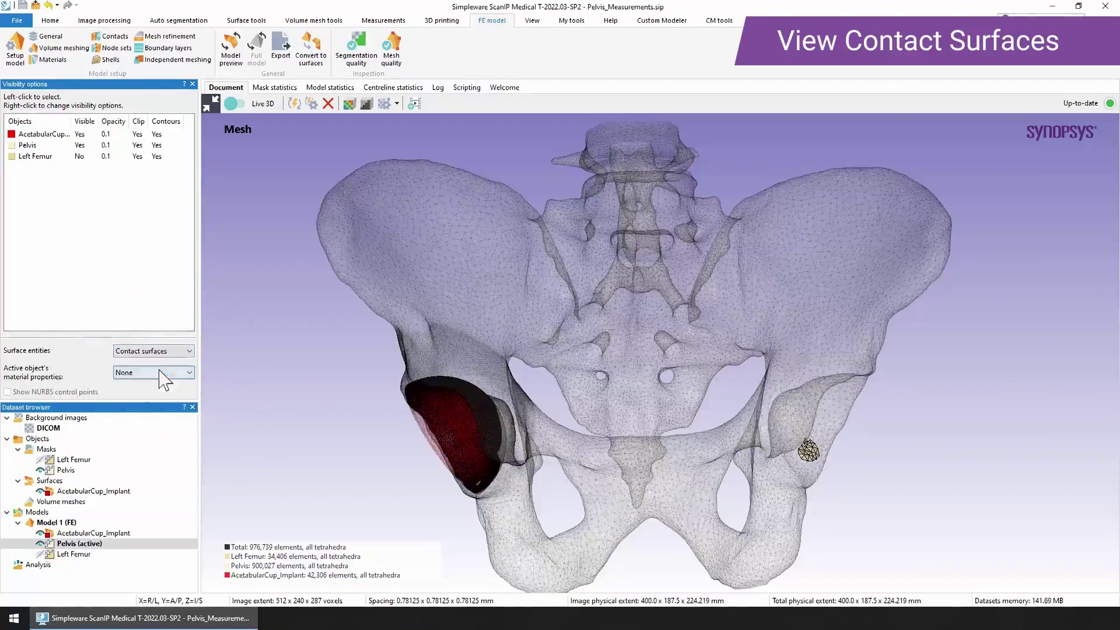
{"action": "left_click_drag", "start_coordinate": [450, 517], "coordinate": [424, 480]}
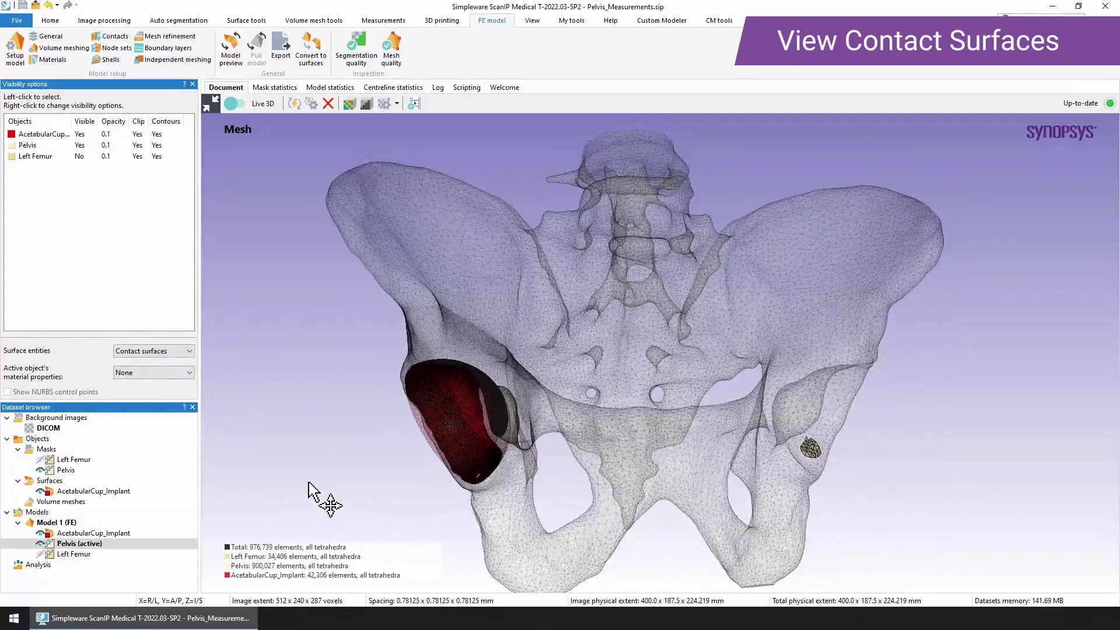
{"action": "mouse_move", "coordinate": [308, 483]}
{"action": "left_mouse_down"}
{"action": "mouse_move", "coordinate": [320, 492]}
{"action": "mouse_move", "coordinate": [502, 475]}
{"action": "mouse_move", "coordinate": [478, 408]}
{"action": "mouse_move", "coordinate": [351, 483]}
{"action": "mouse_move", "coordinate": [242, 512]}
{"action": "mouse_move", "coordinate": [470, 490]}
{"action": "mouse_move", "coordinate": [490, 446]}
{"action": "mouse_move", "coordinate": [500, 449]}
{"action": "mouse_move", "coordinate": [325, 500]}
{"action": "mouse_move", "coordinate": [250, 499]}
{"action": "mouse_move", "coordinate": [291, 490]}
{"action": "mouse_move", "coordinate": [347, 505]}
{"action": "mouse_move", "coordinate": [325, 510]}
{"action": "mouse_move", "coordinate": [315, 498]}
{"action": "mouse_move", "coordinate": [367, 499]}
{"action": "mouse_move", "coordinate": [325, 492]}
{"action": "left_mouse_up"}
- Set Surface entities back to None and hide the Visibility options panel
{"action": "left_click", "coordinate": [150, 351]}
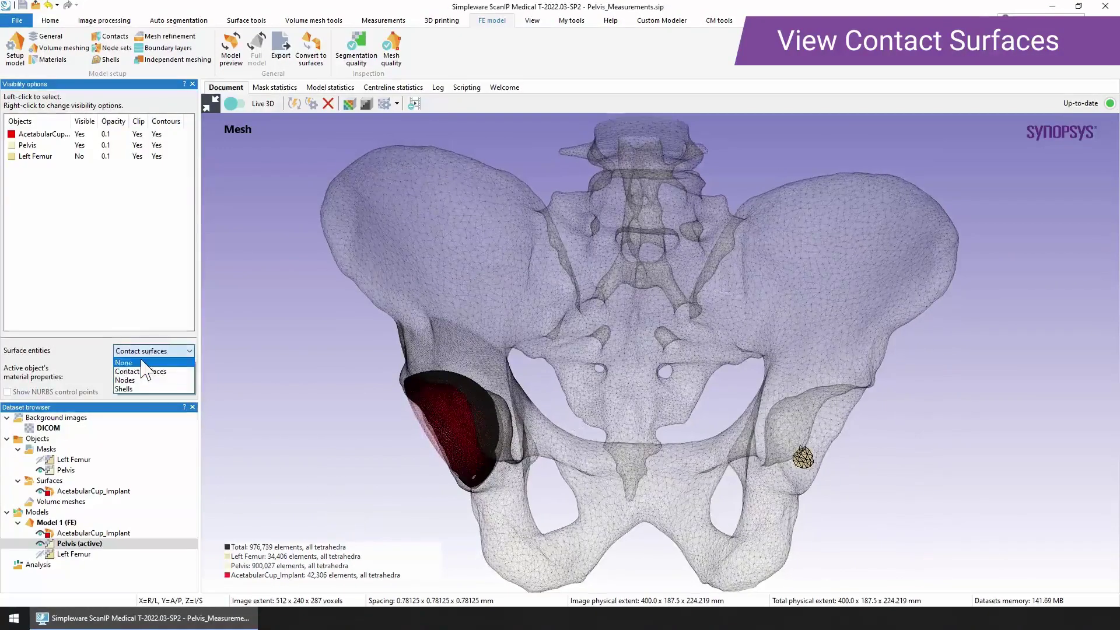
{"action": "left_click", "coordinate": [143, 363]}
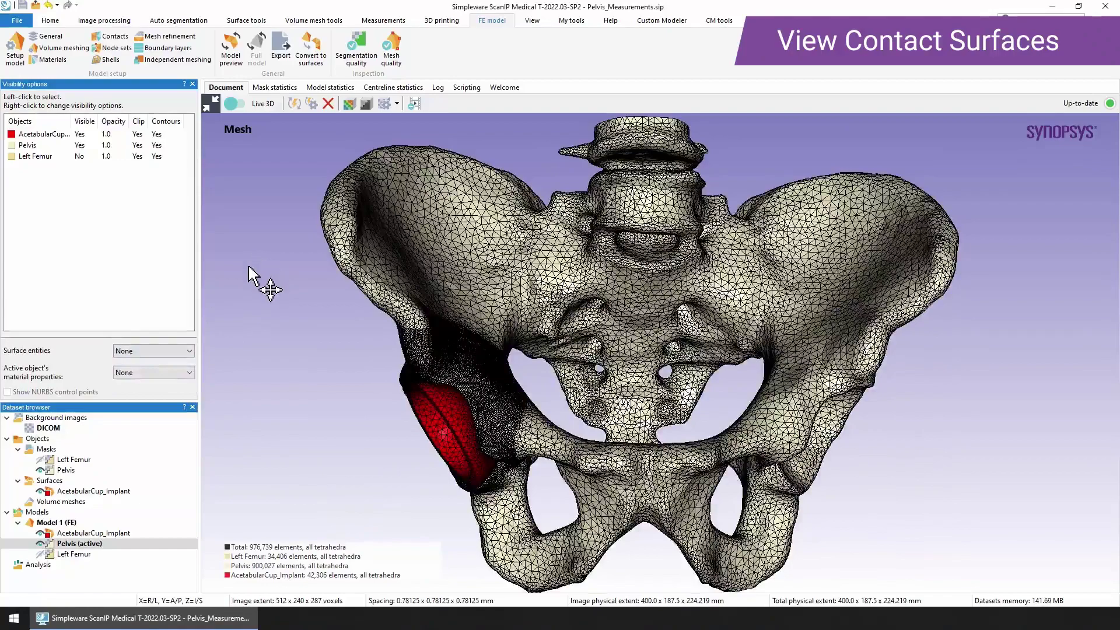
{"action": "left_click", "coordinate": [534, 22]}
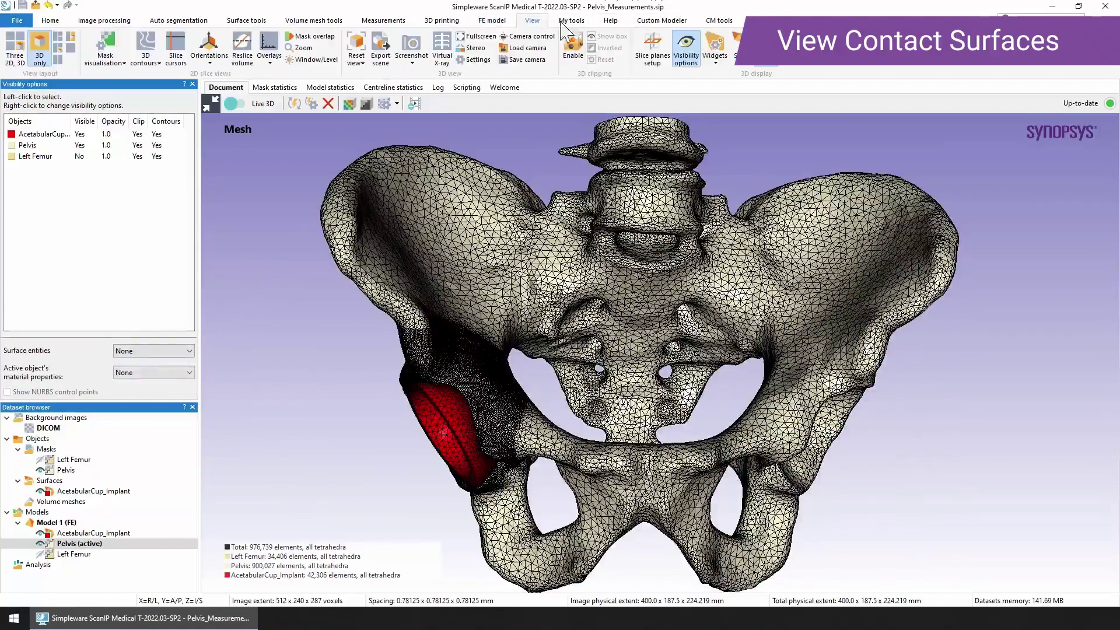
{"action": "left_click", "coordinate": [685, 49]}
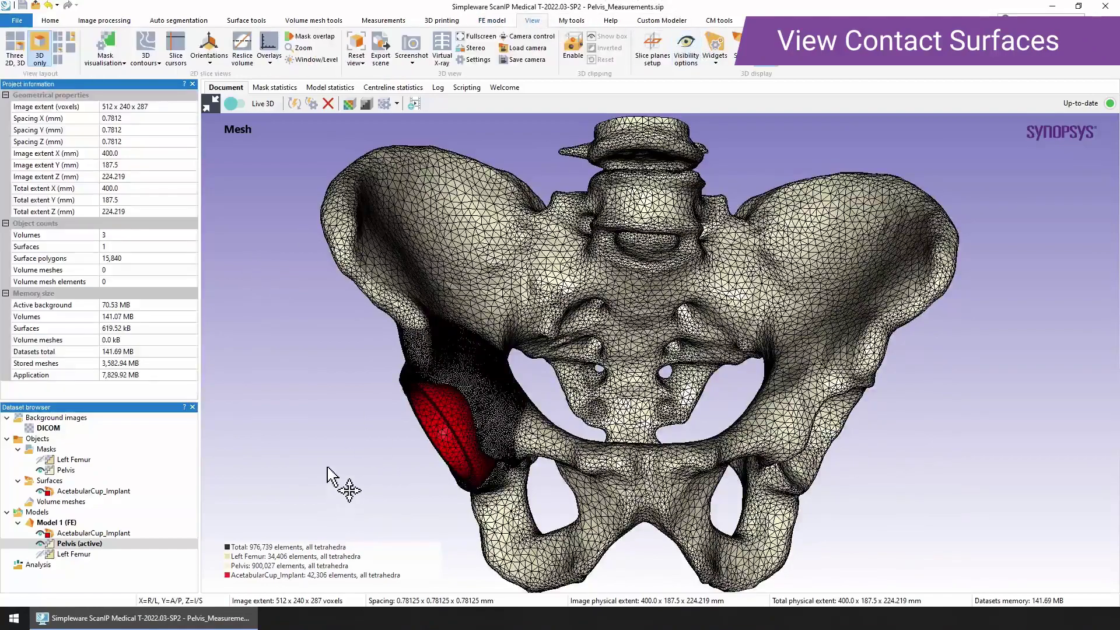
{"action": "left_click_drag", "start_coordinate": [326, 482], "coordinate": [308, 473]}
{"action": "left_click", "coordinate": [493, 20]}
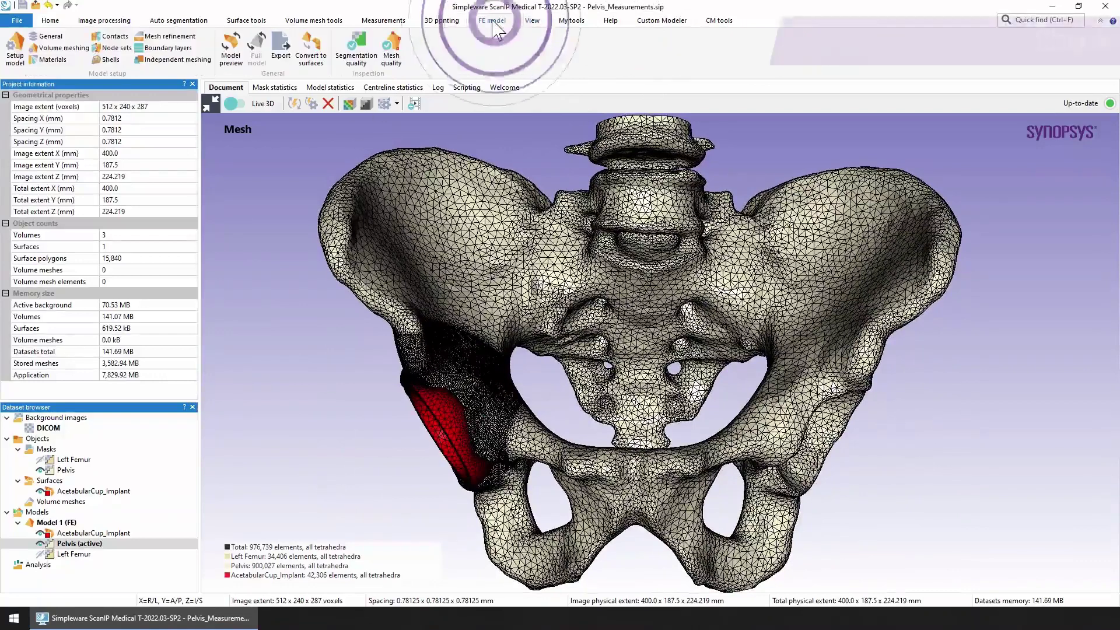
{"action": "left_click", "coordinate": [391, 50]}
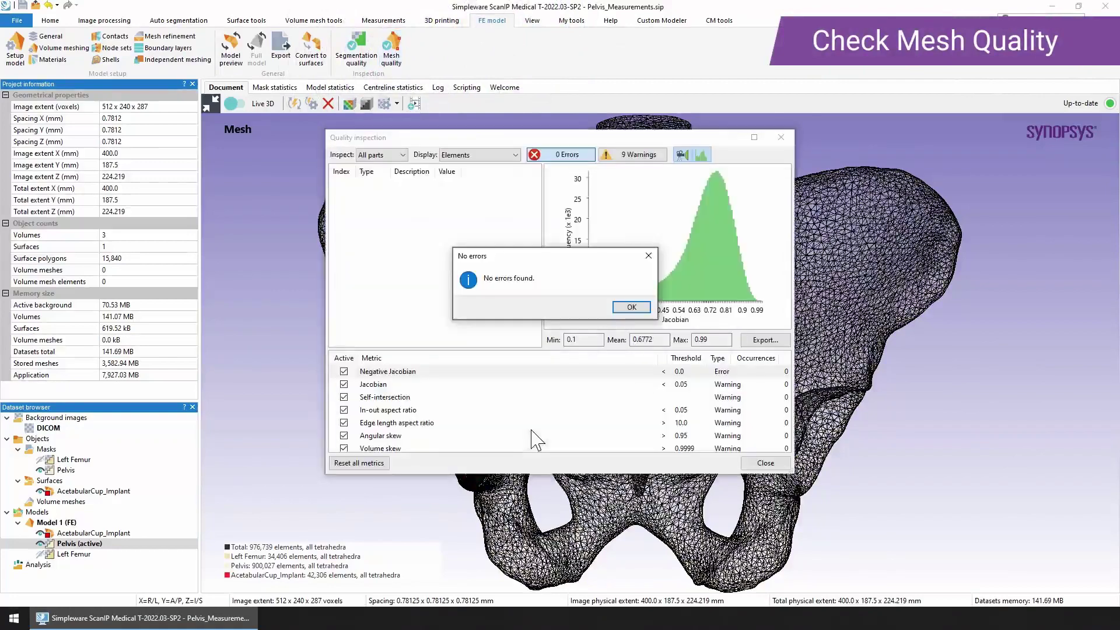
{"action": "left_click", "coordinate": [642, 307]}
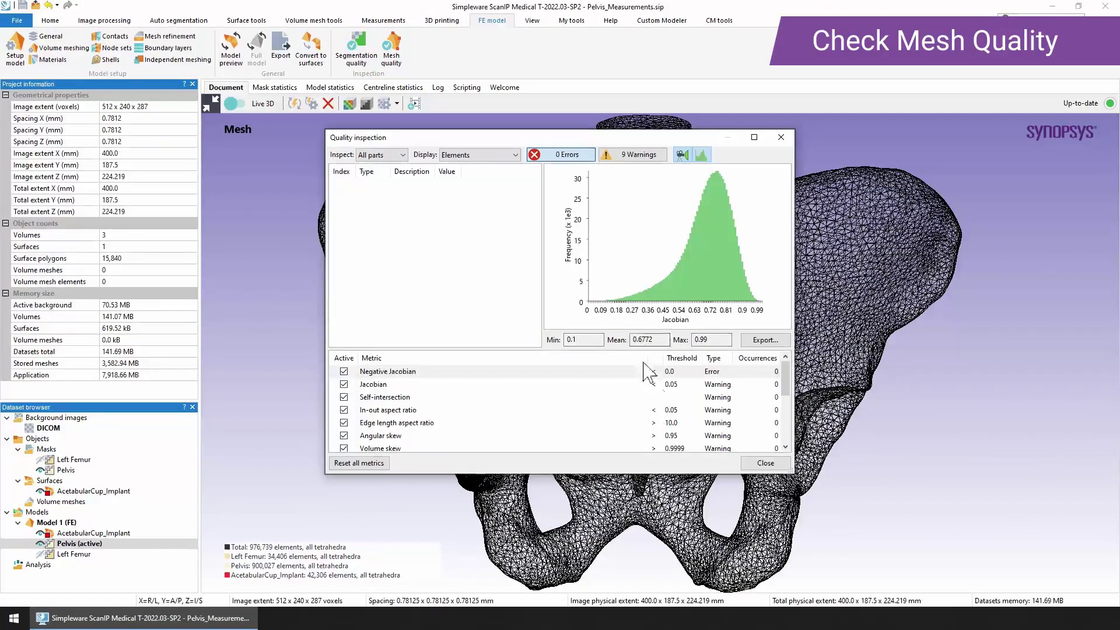
- Set Model 1's export type to Ansys (*.ans), then start an export and cancel the save
{"action": "left_click", "coordinate": [758, 462]}
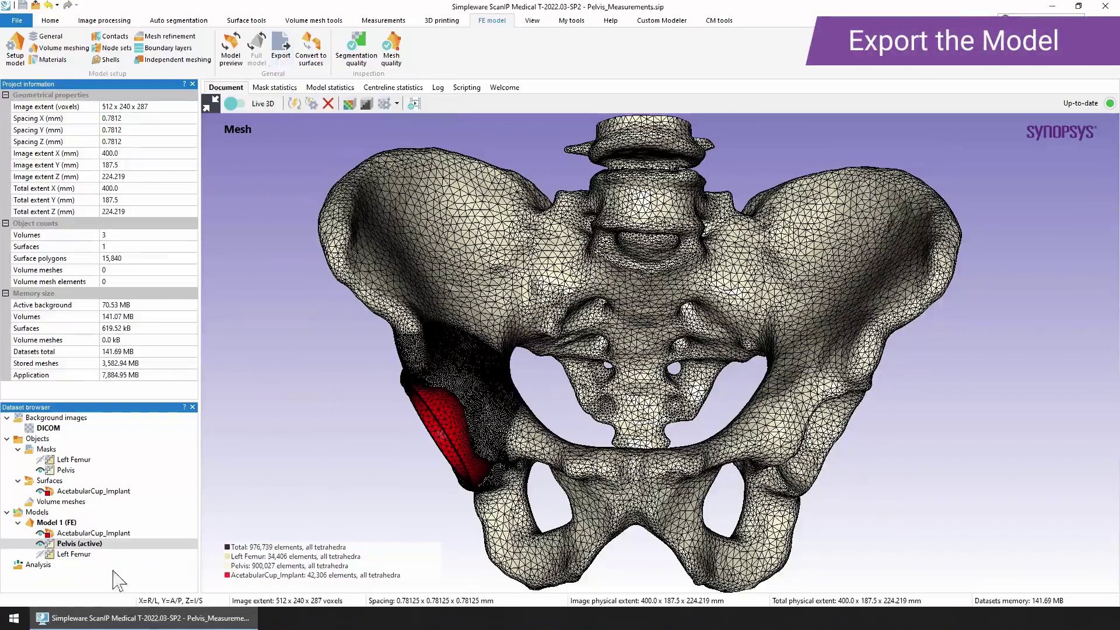
{"action": "right_click", "coordinate": [80, 523]}
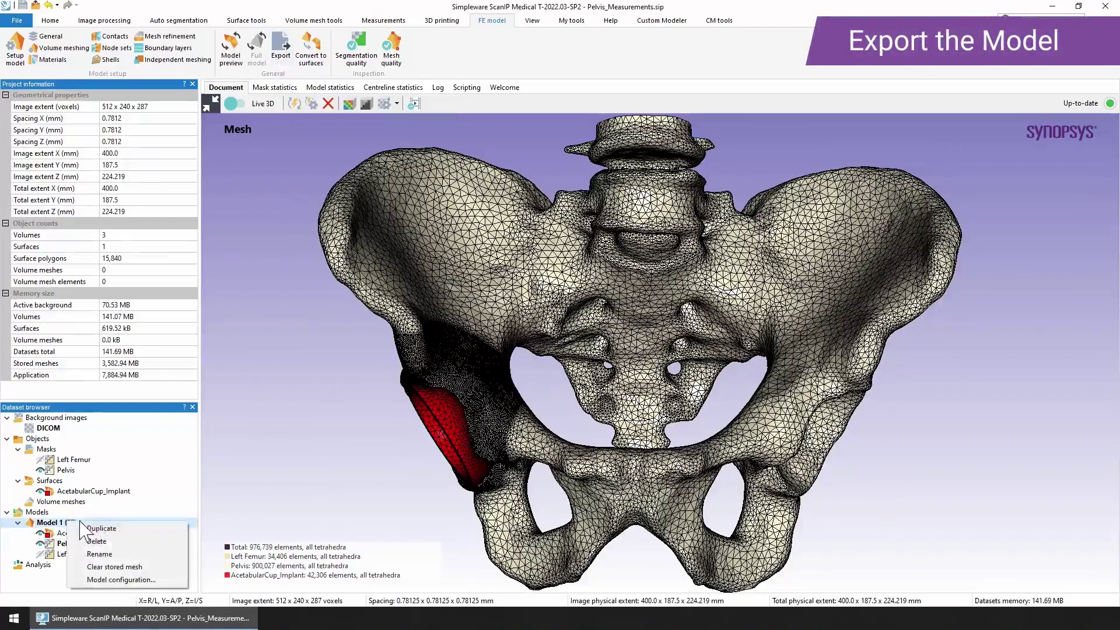
{"action": "left_click", "coordinate": [116, 579]}
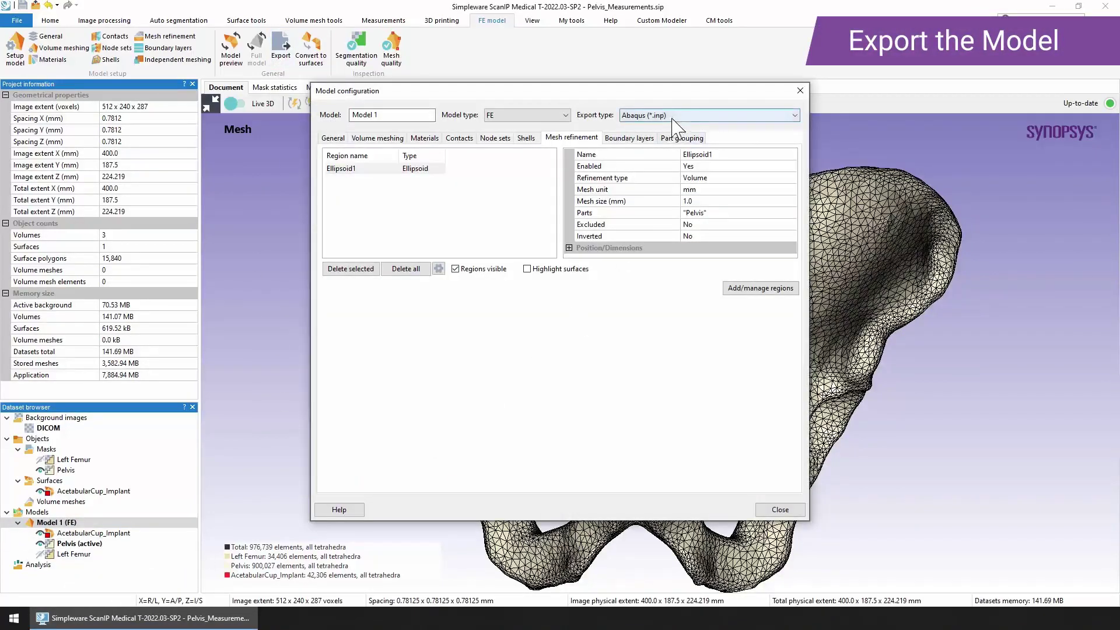
{"action": "left_click", "coordinate": [671, 115]}
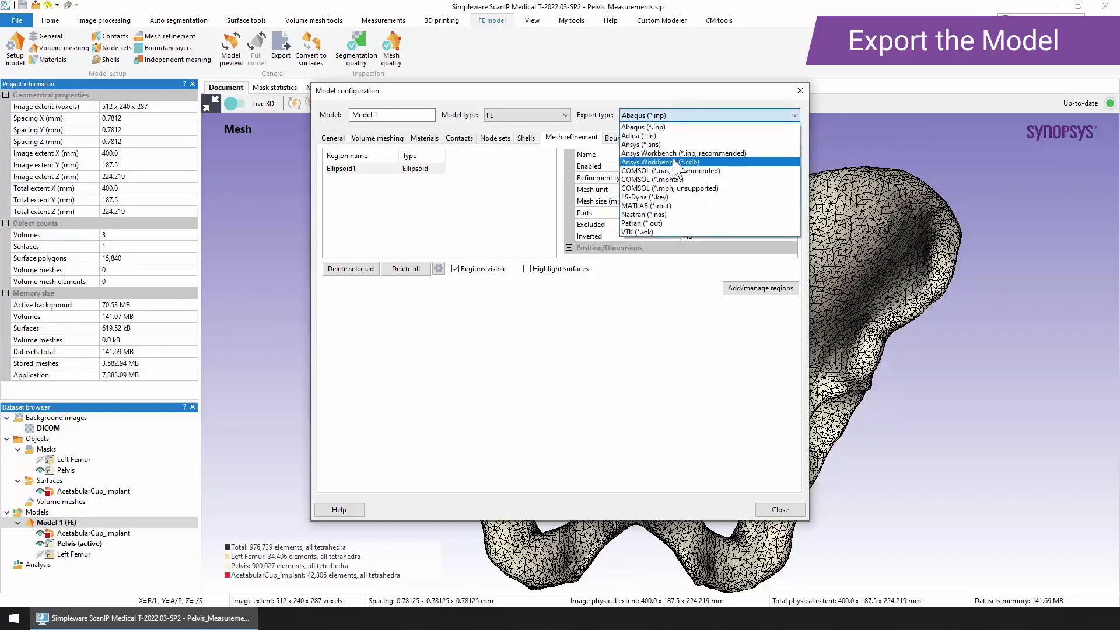
{"action": "left_click", "coordinate": [669, 144]}
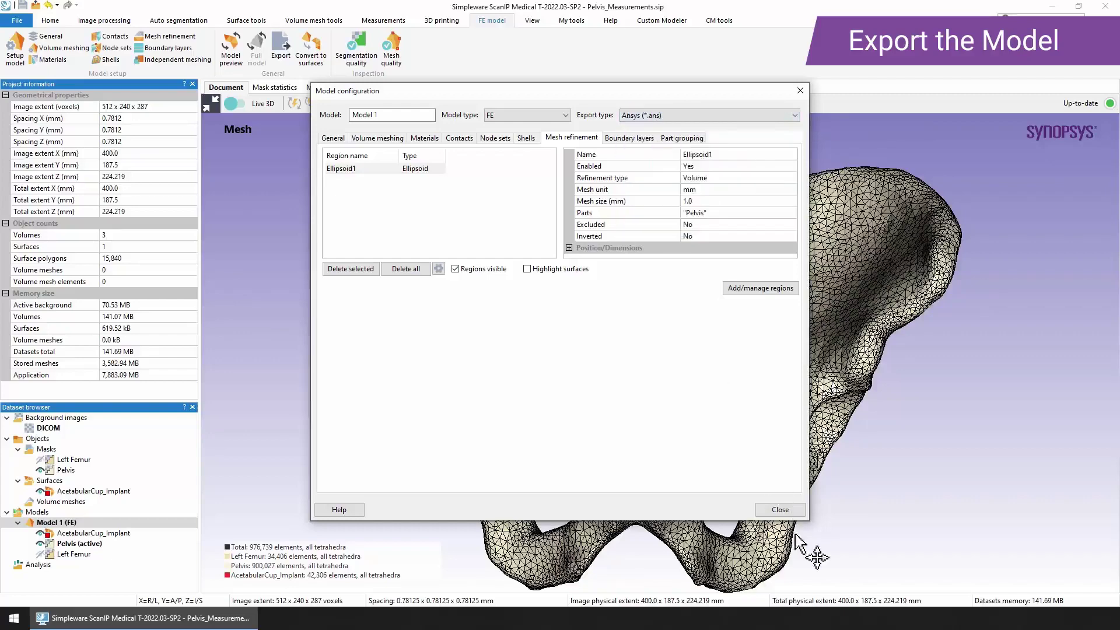
{"action": "left_click", "coordinate": [779, 509]}
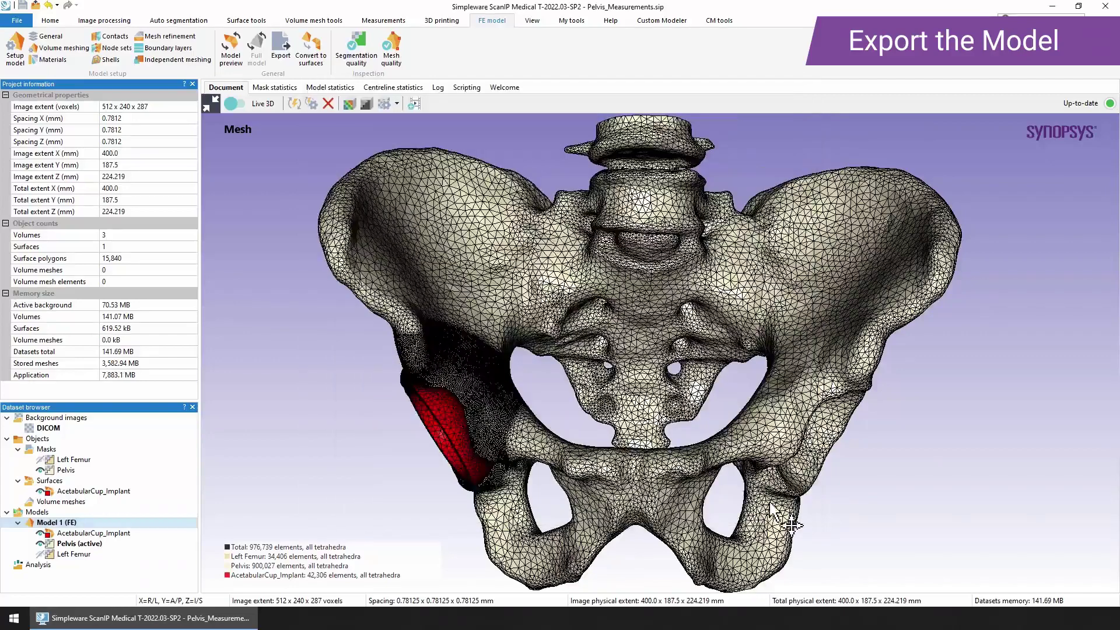
{"action": "left_click", "coordinate": [280, 58]}
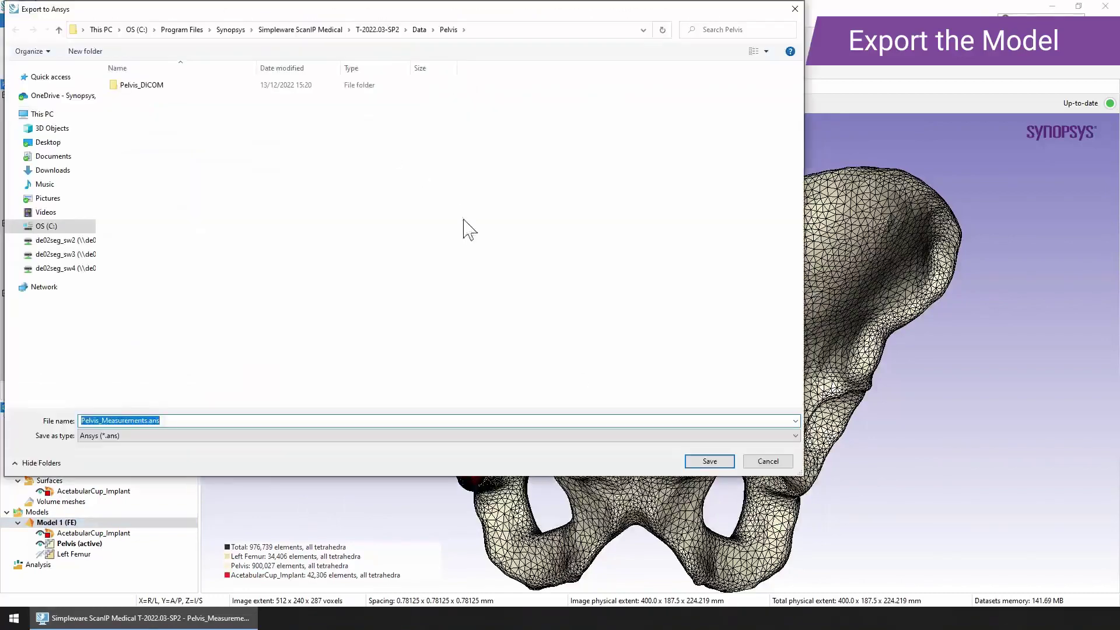
{"action": "left_click", "coordinate": [767, 461]}
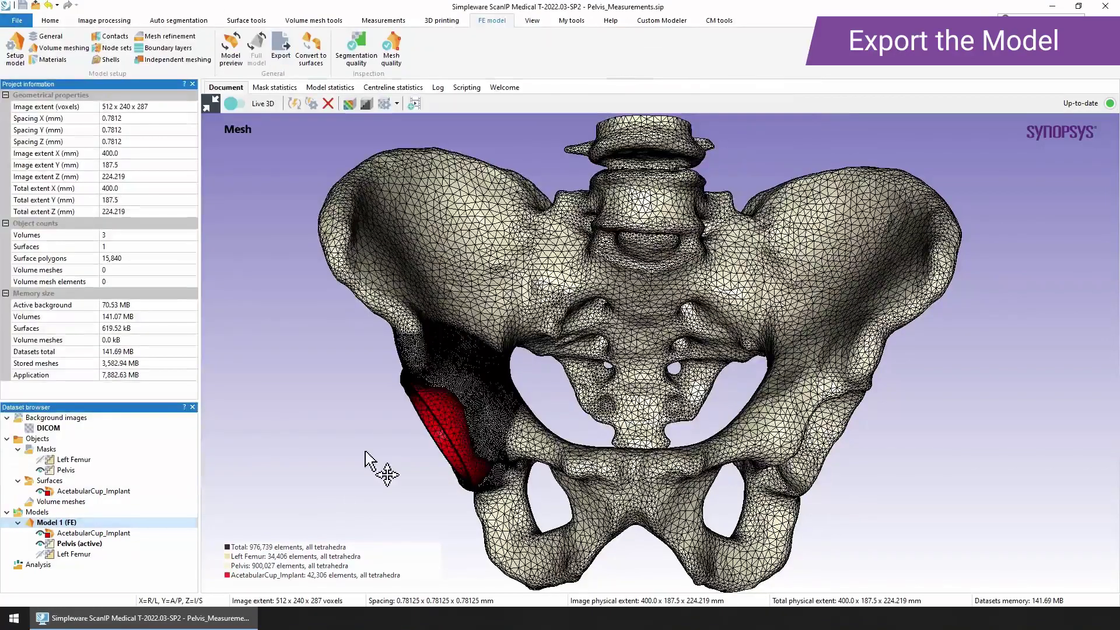